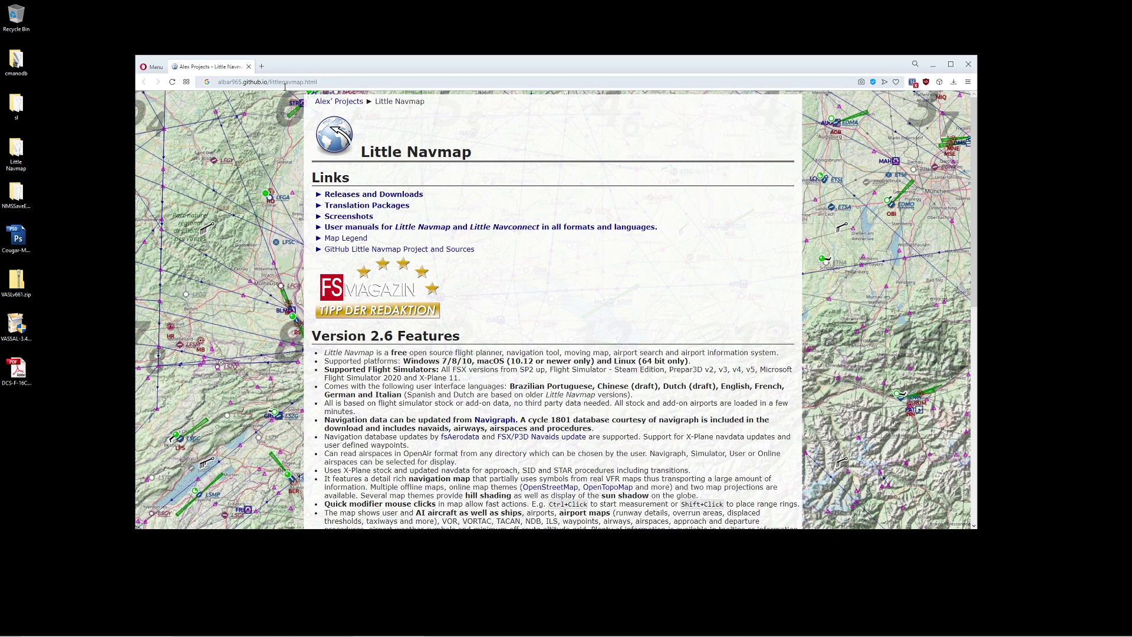
Open the Little Navmap 'Releases and Downloads' page and scroll to the Version 2.6.11 downloads
{"action": "left_click", "coordinate": [364, 197]}
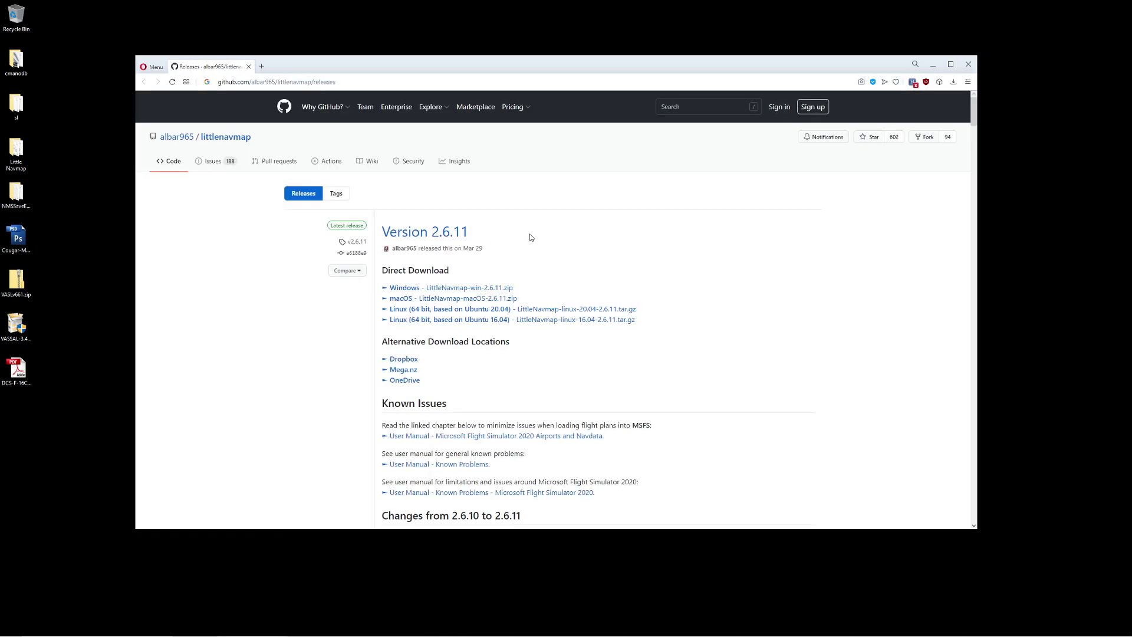
{"action": "scroll", "coordinate": [530, 233], "scroll_direction": "down", "scroll_amount": 3}
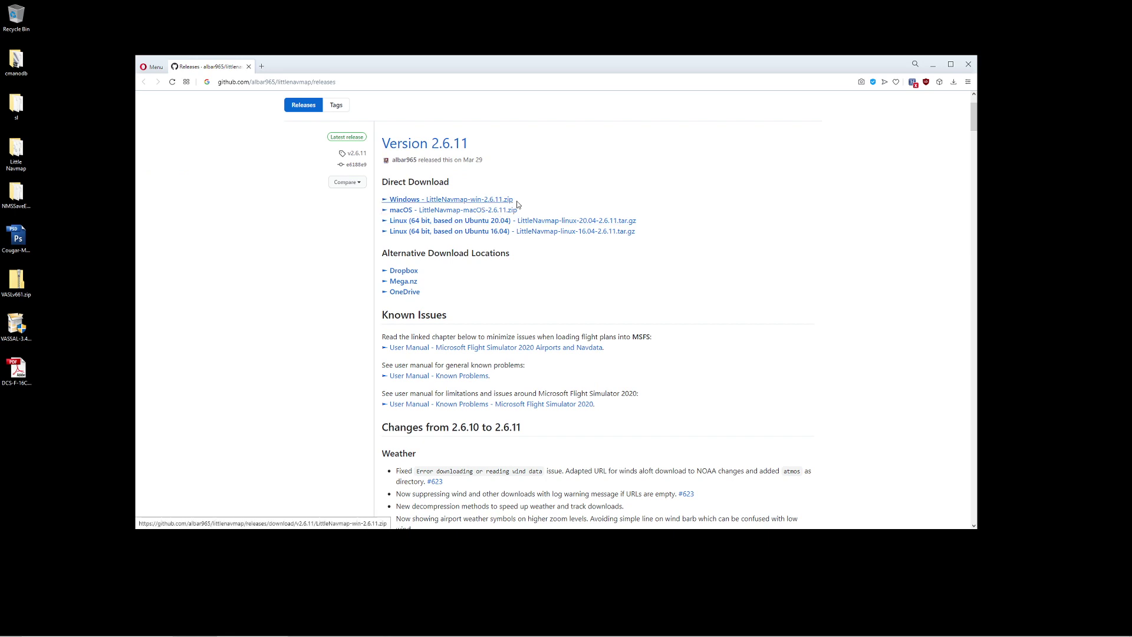
Open the Little Navmap folder from the desktop
{"action": "double_click", "coordinate": [16, 152]}
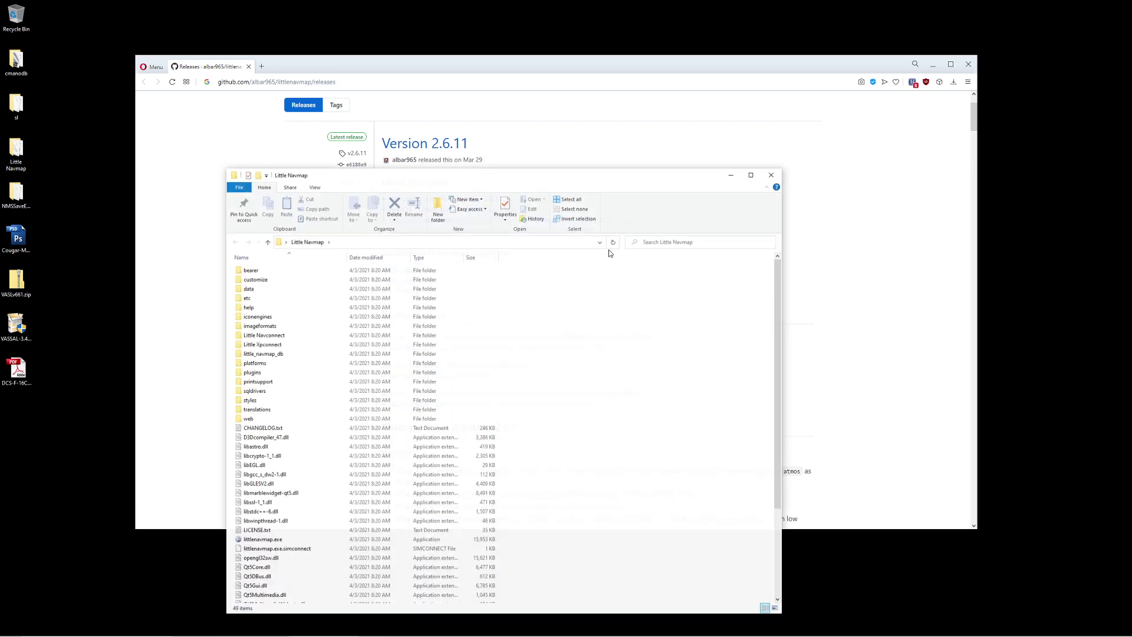
{"action": "scroll", "coordinate": [607, 354], "scroll_direction": "down", "scroll_amount": 4}
{"action": "scroll", "coordinate": [246, 379], "scroll_direction": "up", "scroll_amount": 4}
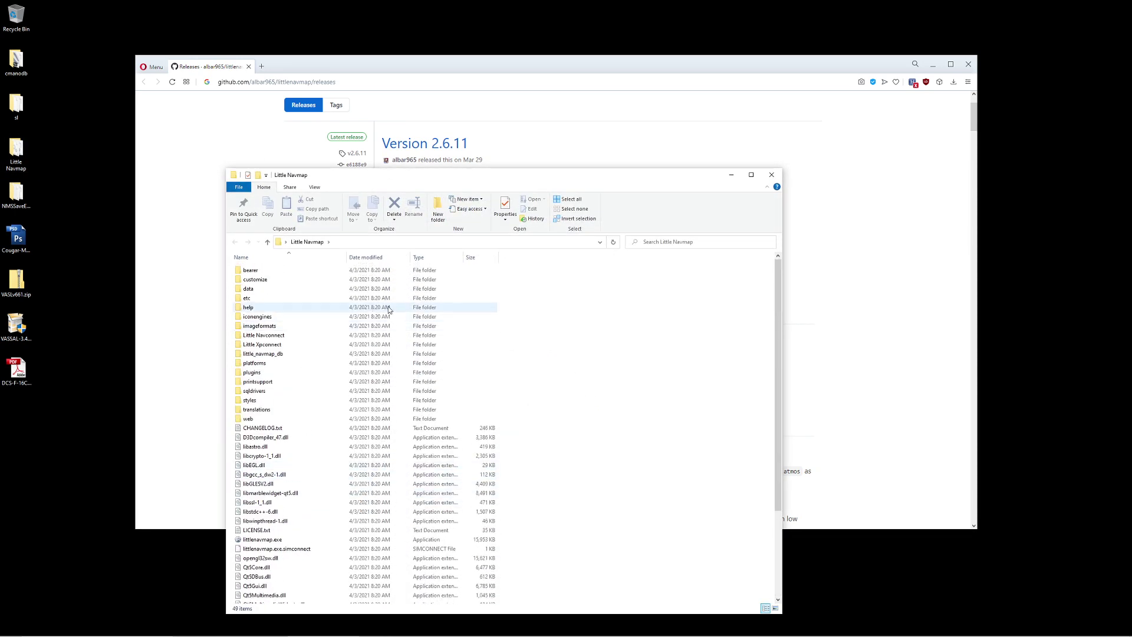
{"action": "scroll", "coordinate": [467, 354], "scroll_direction": "down", "scroll_amount": 4}
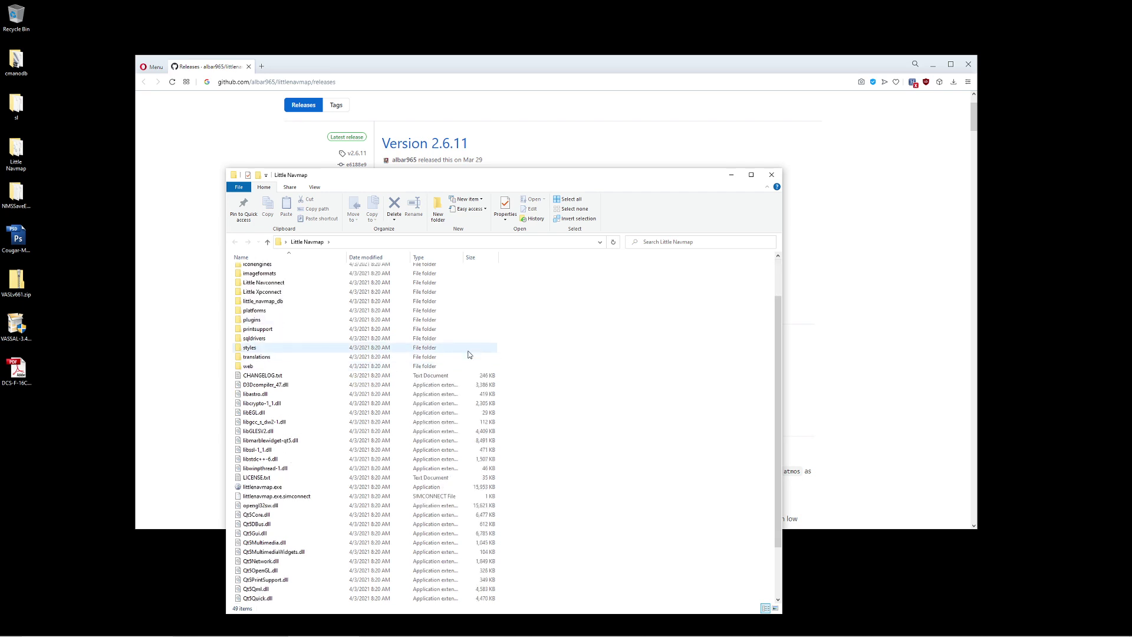
Close Opera and launch littlenavmap.exe from the Little Navmap folder
{"action": "left_click", "coordinate": [248, 67]}
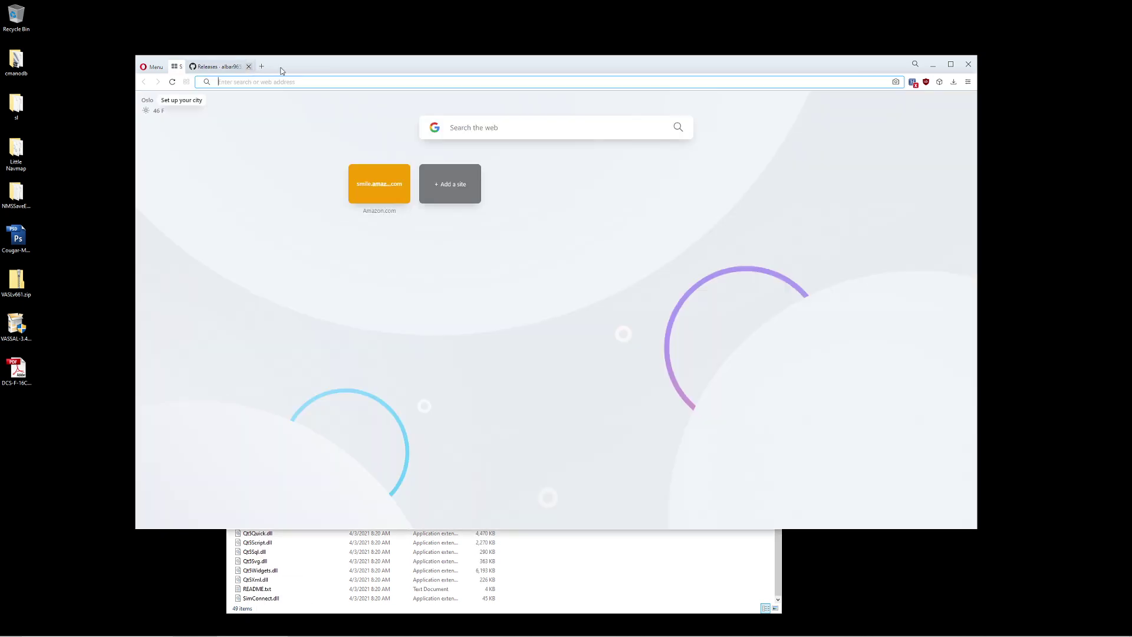
{"action": "left_click", "coordinate": [968, 64]}
{"action": "left_click_drag", "start_coordinate": [532, 184], "coordinate": [543, 71]}
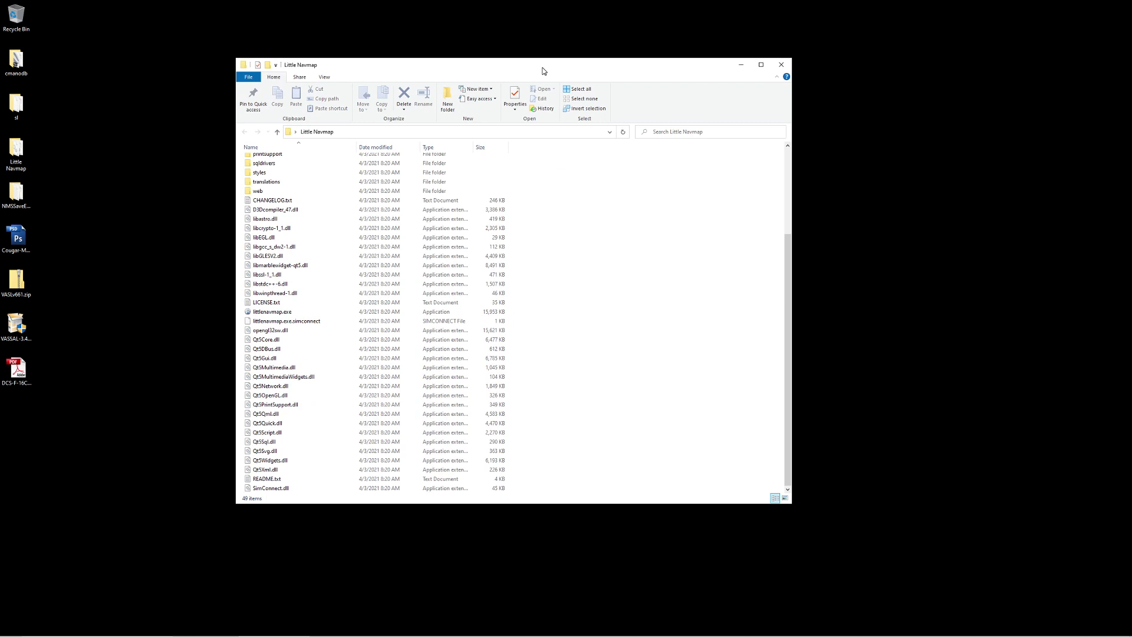
{"action": "double_click", "coordinate": [282, 313]}
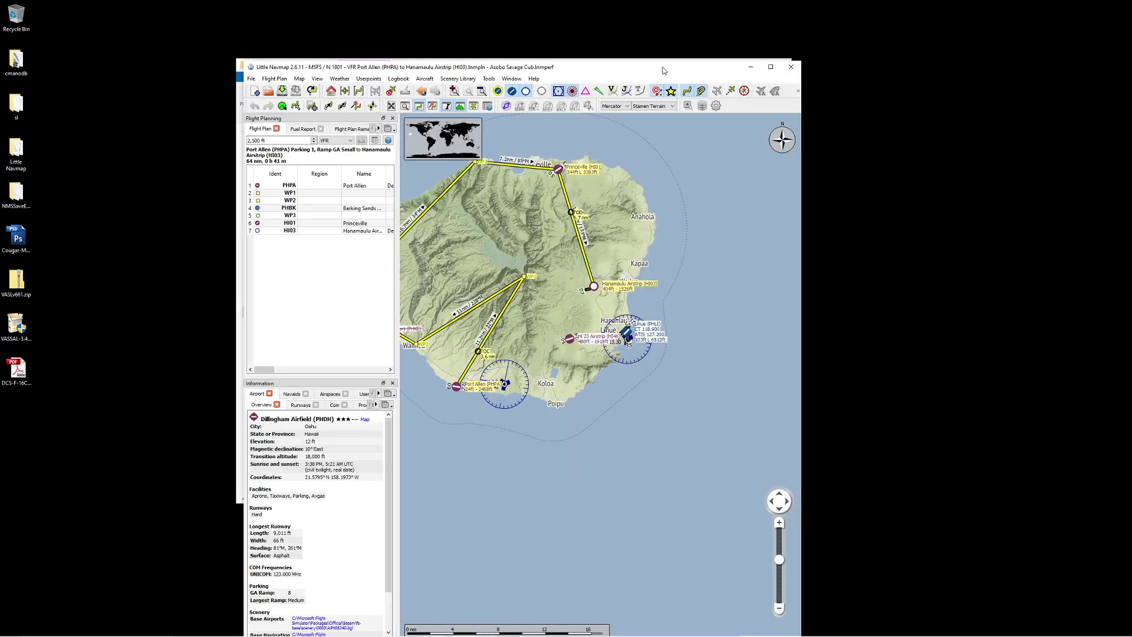
Maximize the Little Navmap window and zoom the map out
{"action": "double_click", "coordinate": [665, 71]}
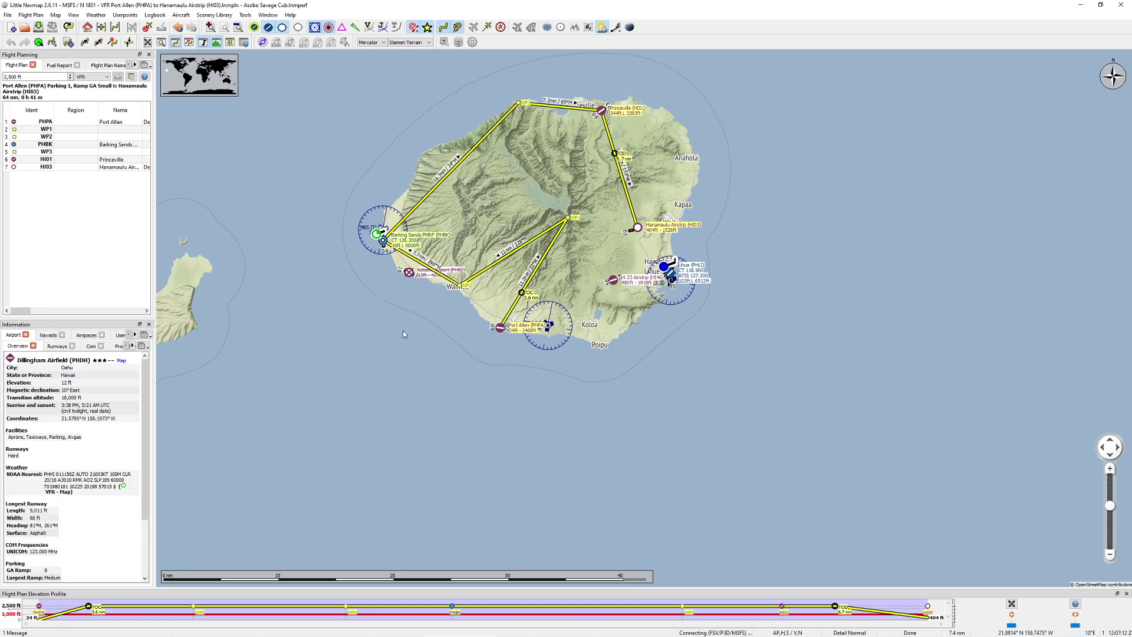
{"action": "scroll", "coordinate": [442, 354], "scroll_direction": "down", "scroll_amount": 2}
{"action": "scroll", "coordinate": [381, 311], "scroll_direction": "down", "scroll_amount": 2}
{"action": "scroll", "coordinate": [380, 311], "scroll_direction": "down", "scroll_amount": 2}
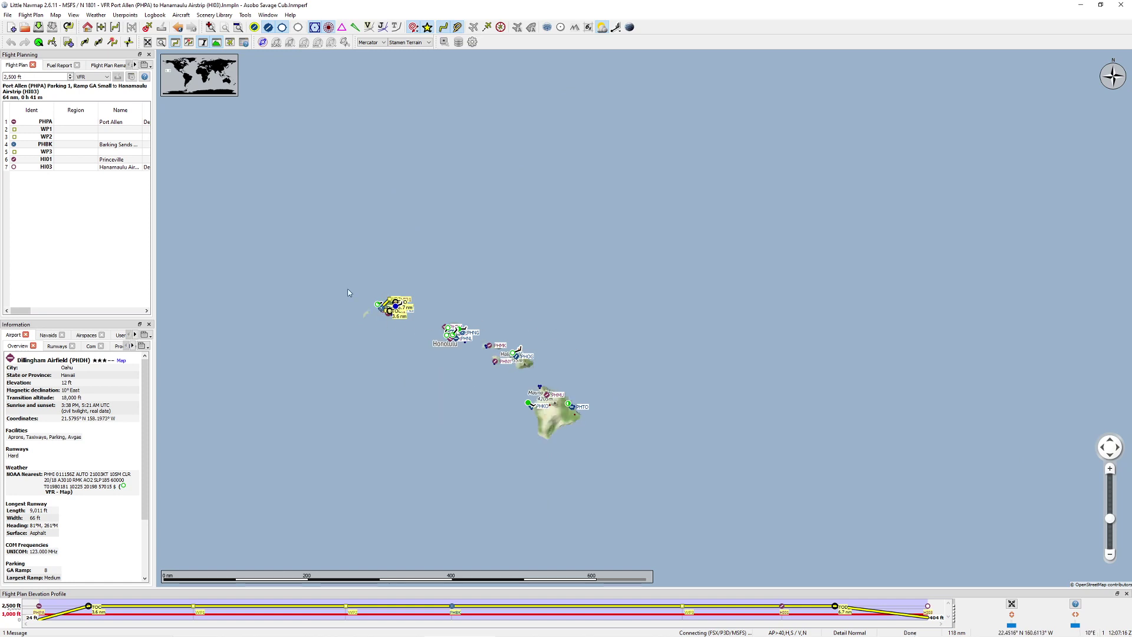
{"action": "scroll", "coordinate": [347, 288], "scroll_direction": "down", "scroll_amount": 3}
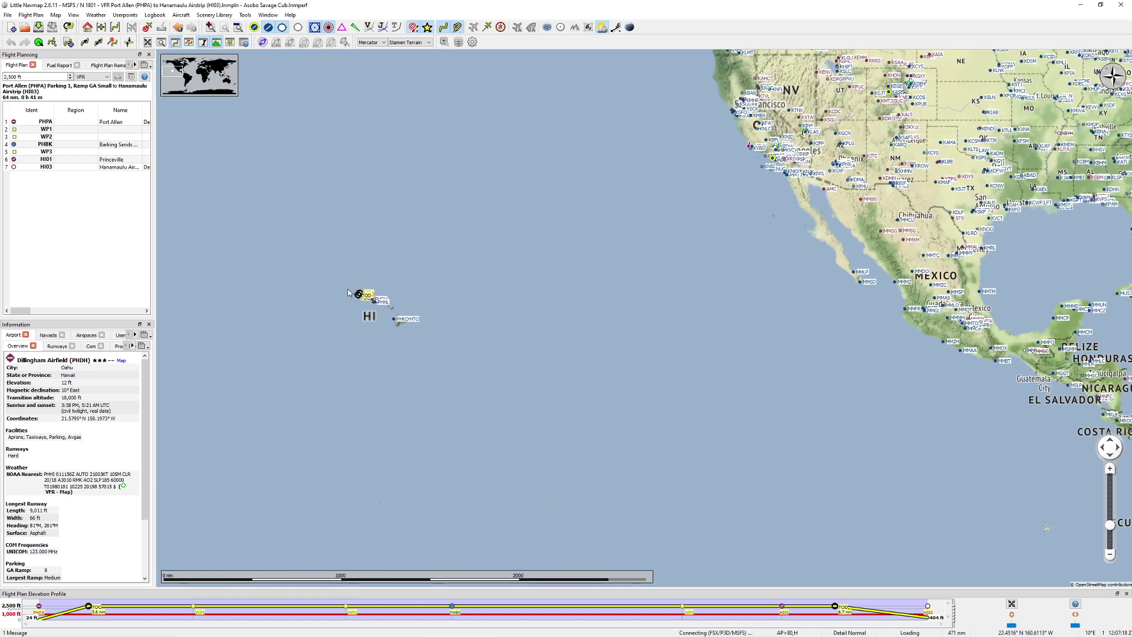
Start a new empty flight plan and remove the distance measurement line
{"action": "left_click", "coordinate": [16, 33]}
{"action": "double_click", "coordinate": [784, 177]}
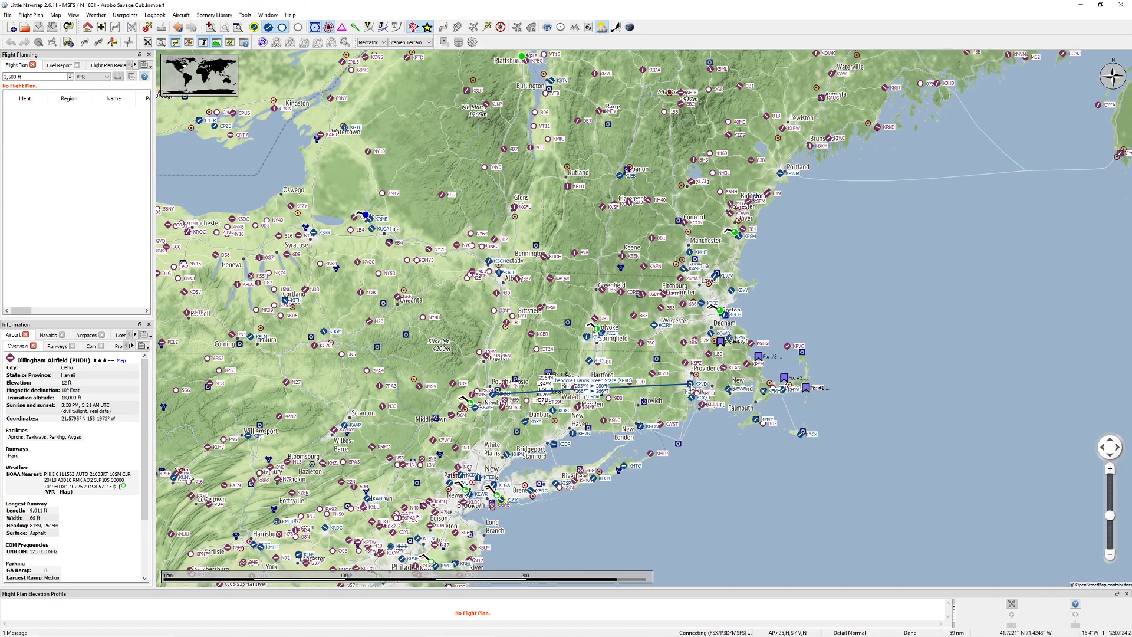
{"action": "left_click", "coordinate": [495, 393], "text": "shift"}
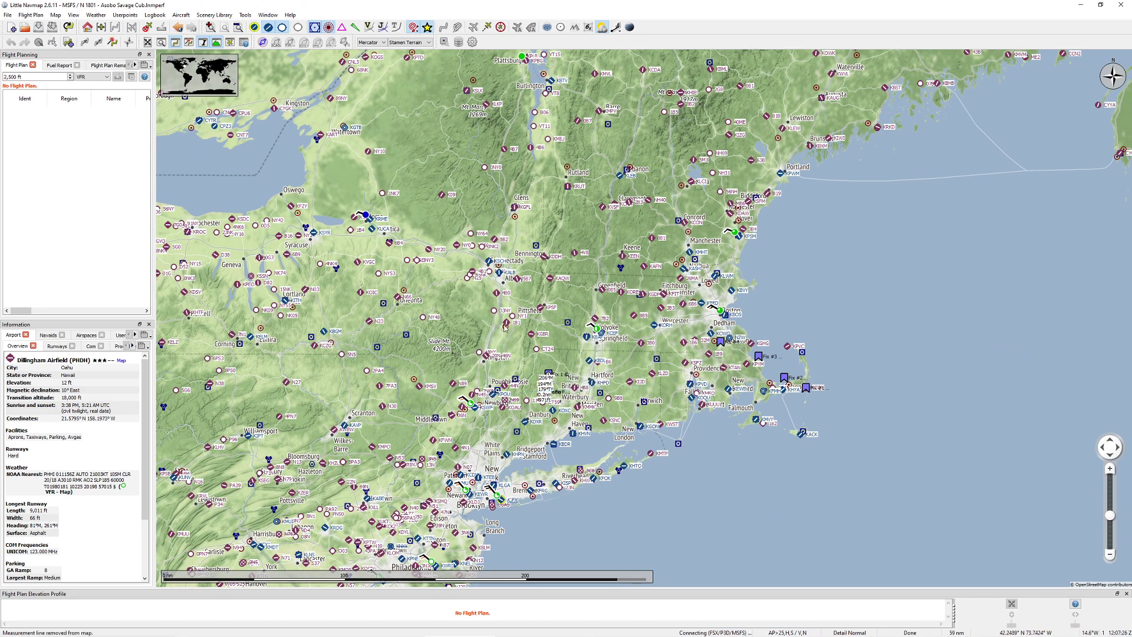
Pan the map to southern New England and open the Load Scenery Library dialog
{"action": "left_click_drag", "start_coordinate": [507, 318], "coordinate": [510, 311]}
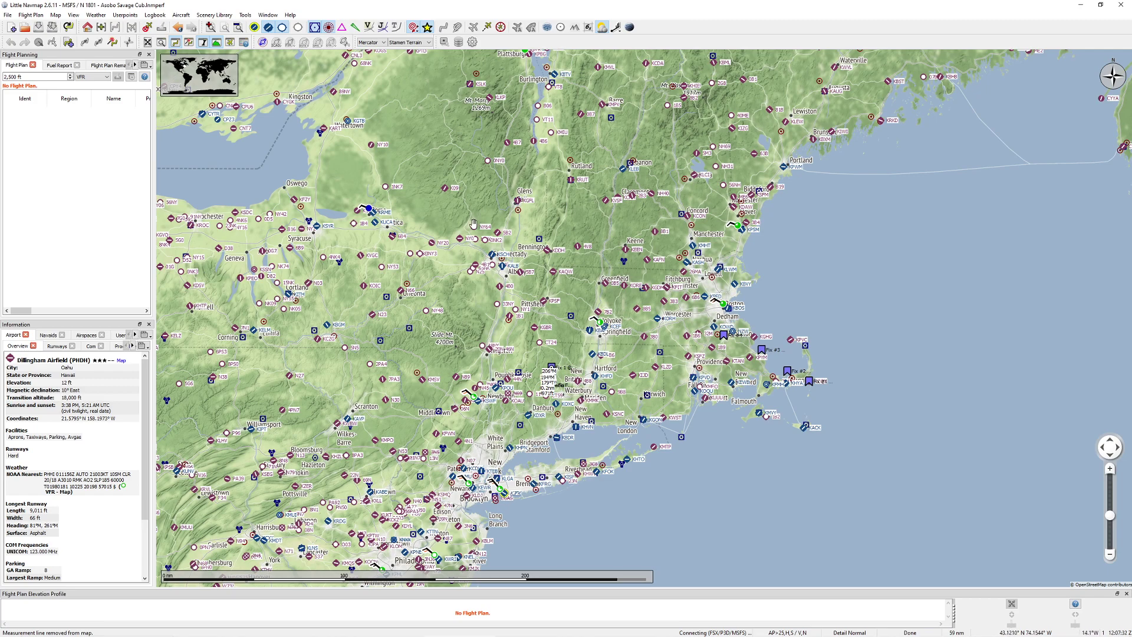
{"action": "left_click_drag", "start_coordinate": [473, 223], "coordinate": [415, 195]}
{"action": "scroll", "coordinate": [415, 195], "scroll_direction": "up", "scroll_amount": 3}
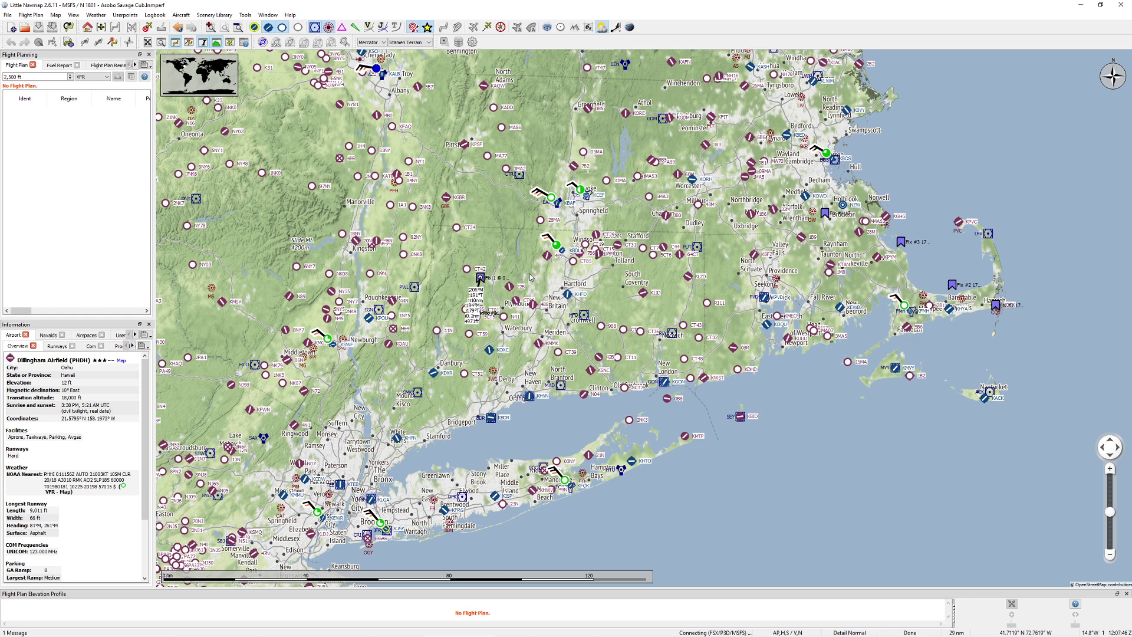
{"action": "left_click", "coordinate": [458, 42]}
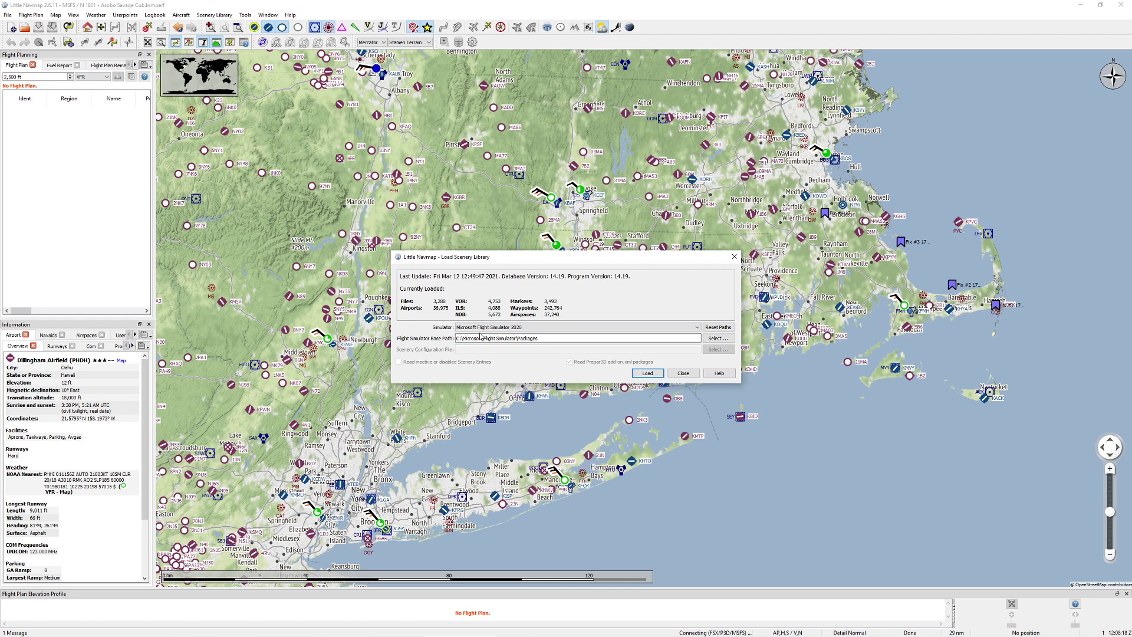
Load the MSFS 2020 scenery library from C:\Microsoft Flight Simulator\Packages and dismiss the summary
{"action": "left_click", "coordinate": [458, 339]}
{"action": "left_click", "coordinate": [646, 373]}
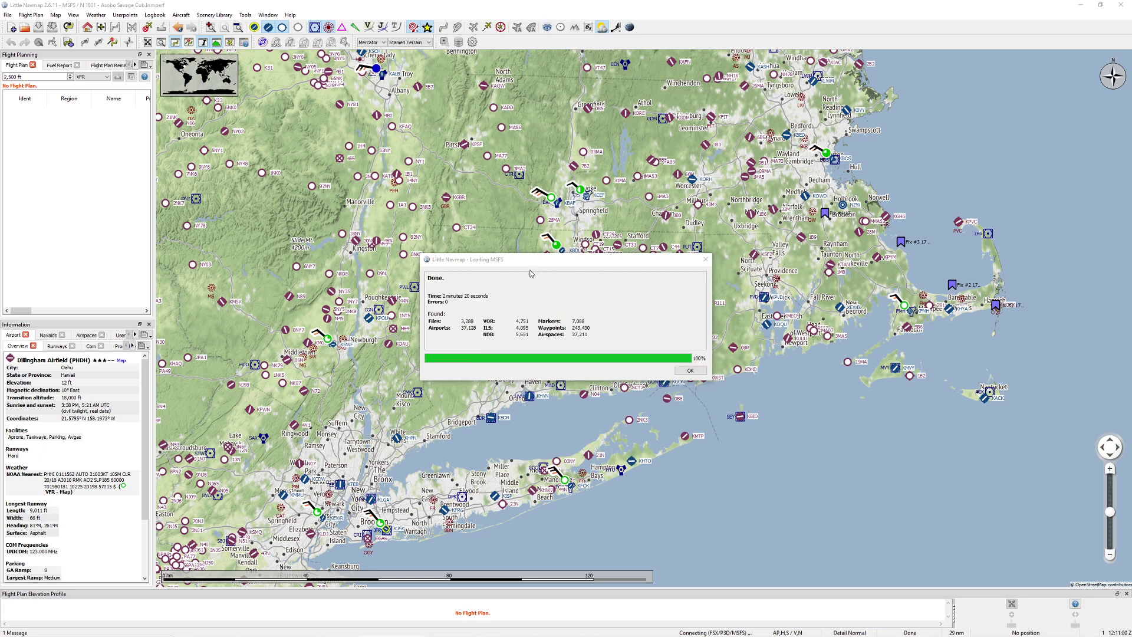
{"action": "left_click", "coordinate": [690, 370]}
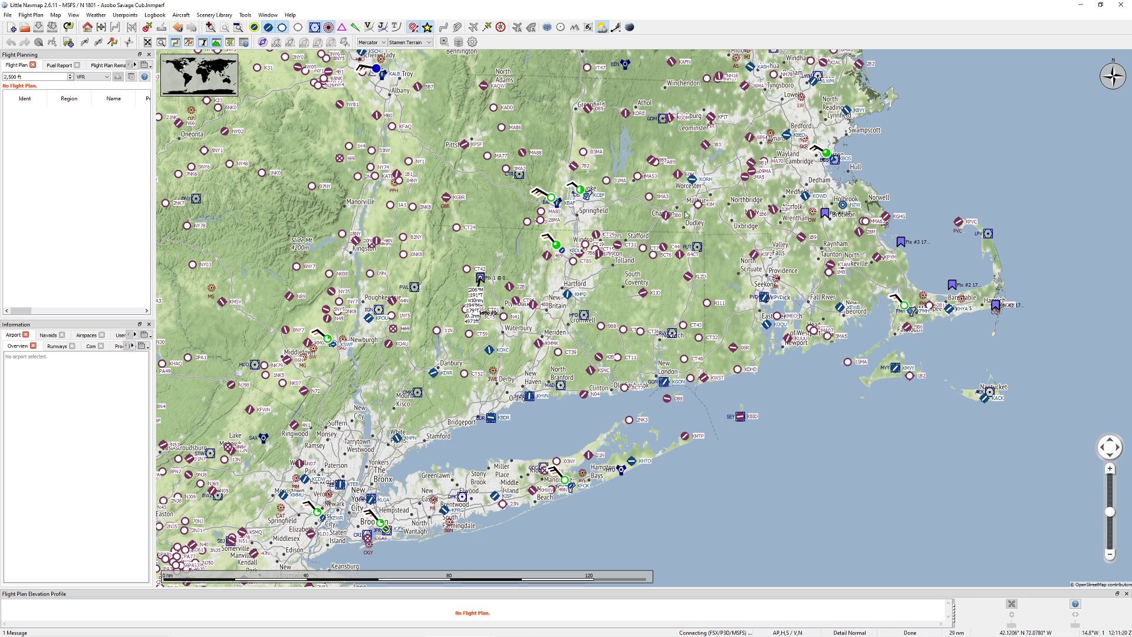
Look over the FSX/Prepar3D/MSFS and X-Plane connection tabs, then close without connecting
{"action": "left_click", "coordinate": [443, 43]}
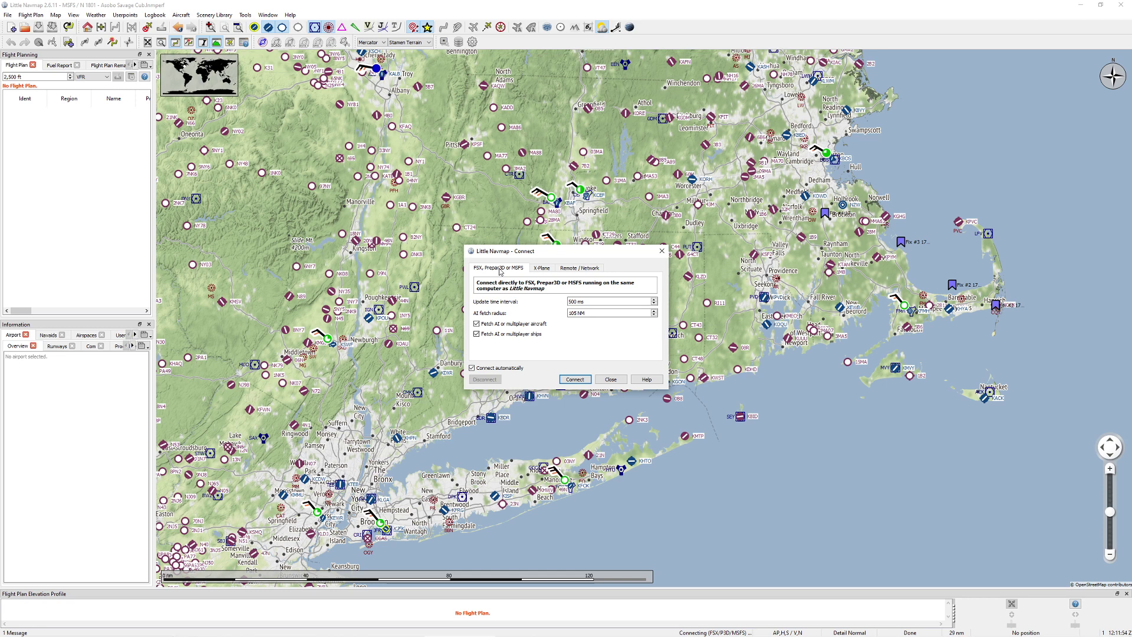
{"action": "left_click", "coordinate": [538, 269]}
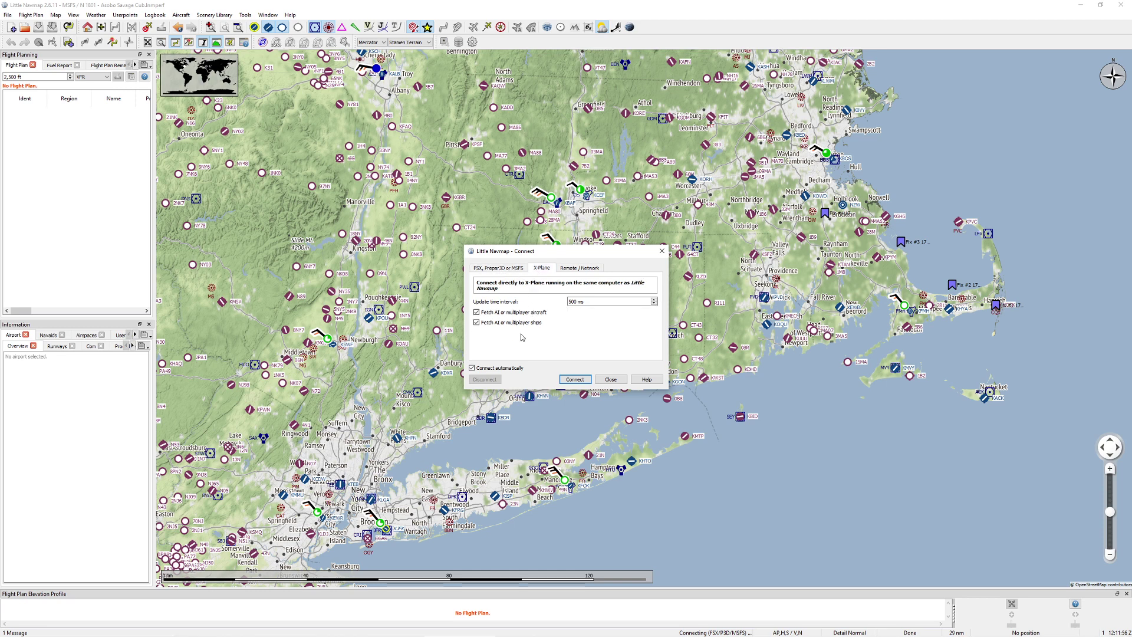
{"action": "left_click", "coordinate": [503, 269]}
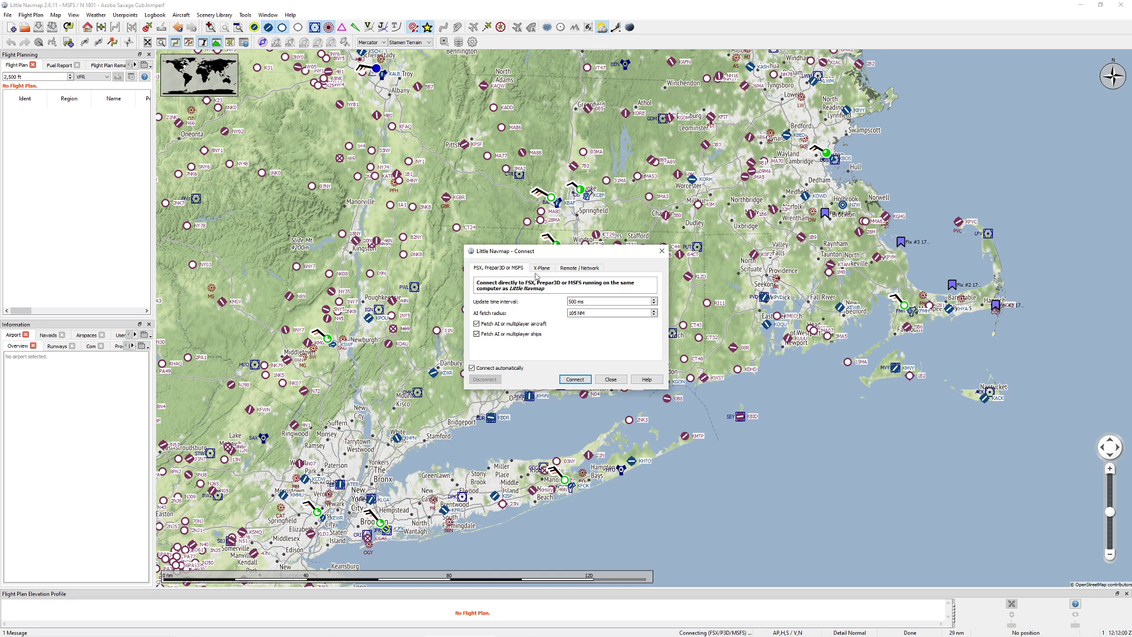
{"action": "left_click", "coordinate": [540, 270]}
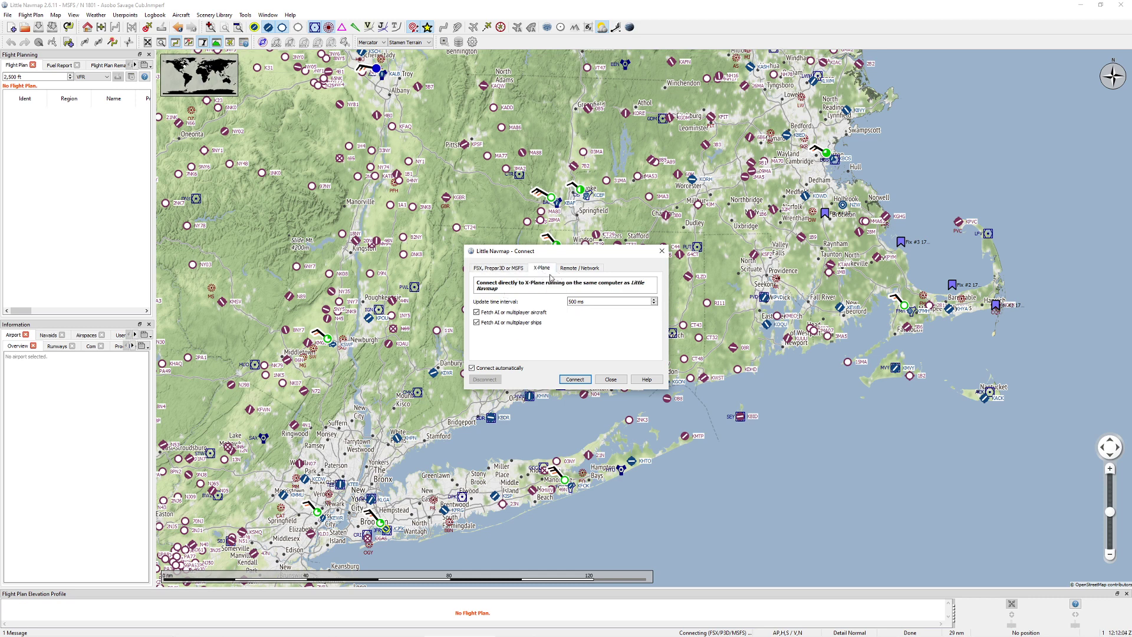
{"action": "left_click", "coordinate": [610, 379]}
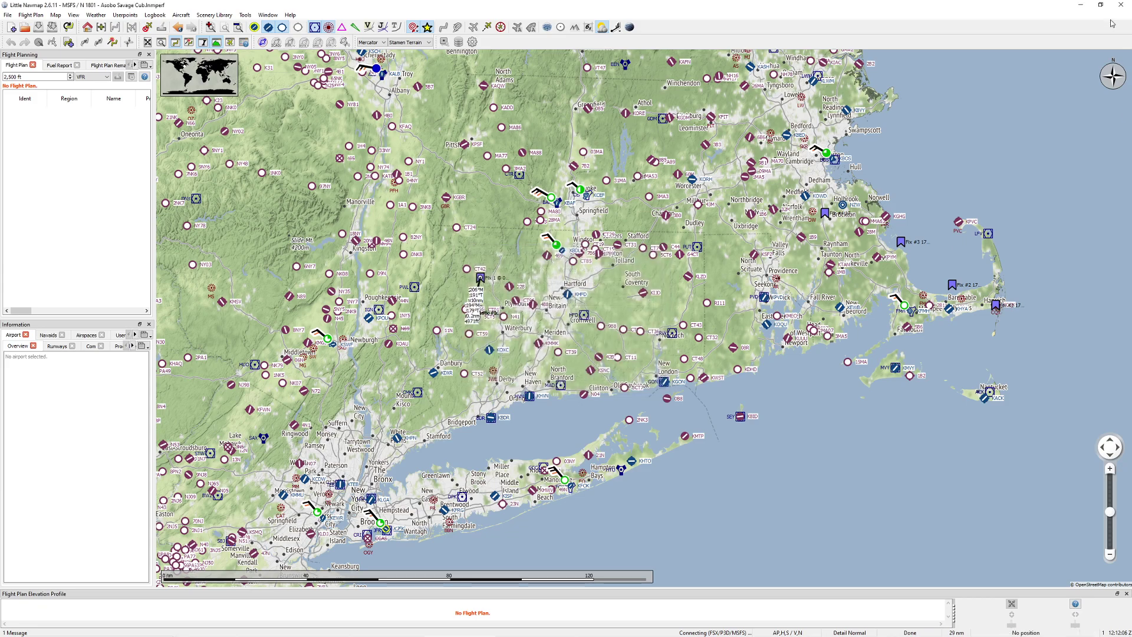
Minimize Little Navmap and open the Little Xpconnect folder in File Explorer
{"action": "left_click", "coordinate": [1081, 5]}
{"action": "scroll", "coordinate": [305, 224], "scroll_direction": "up", "scroll_amount": 4}
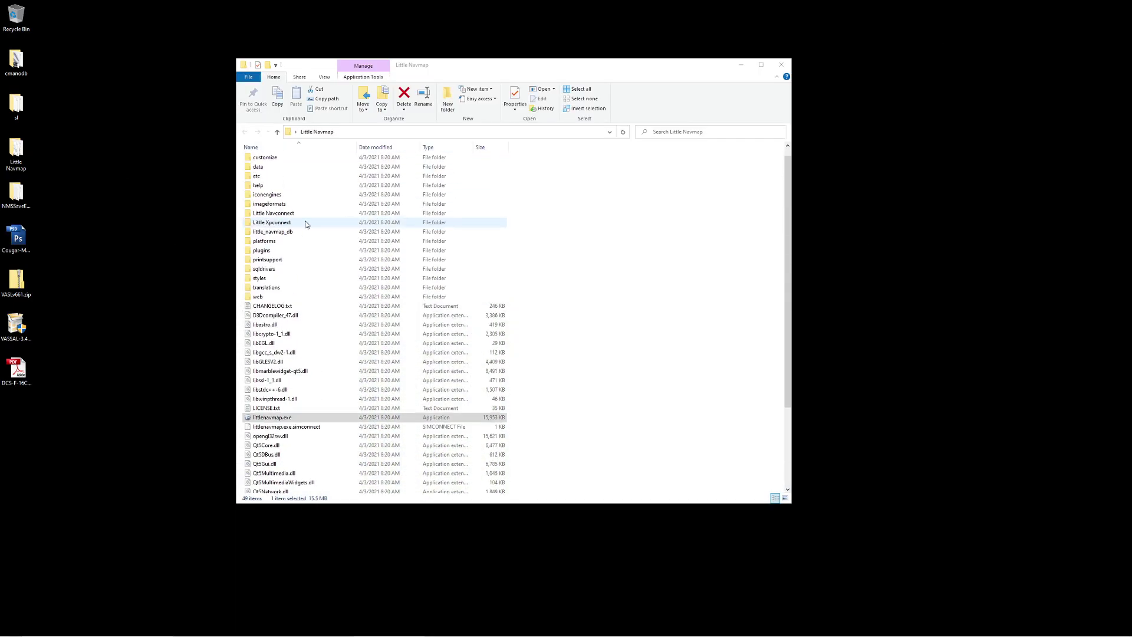
{"action": "double_click", "coordinate": [305, 224]}
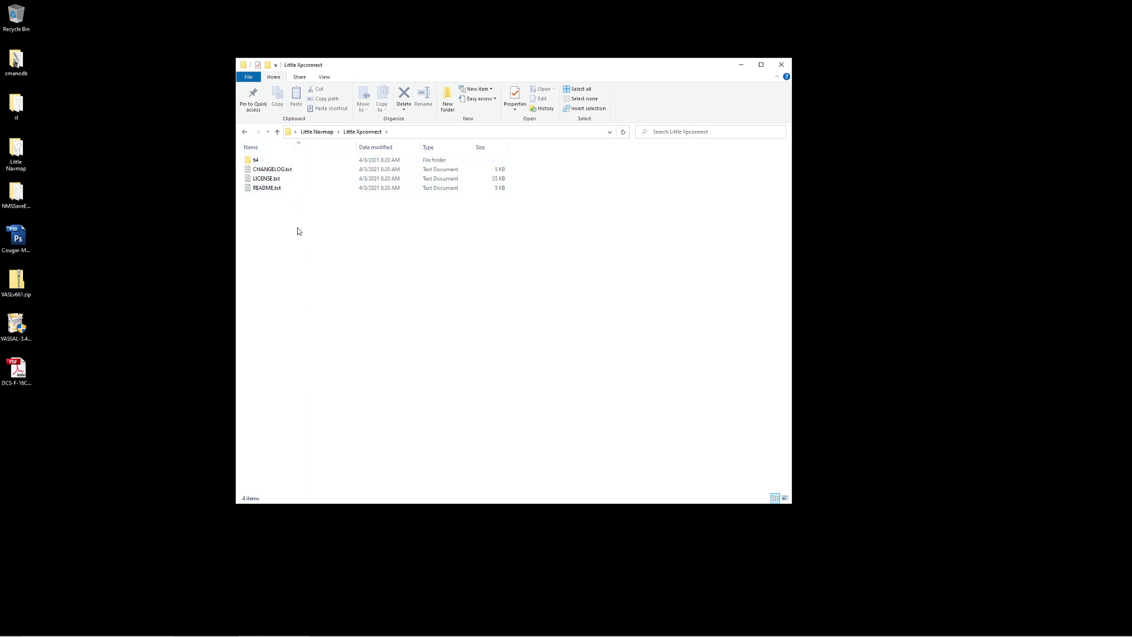
{"action": "left_click_drag", "start_coordinate": [296, 229], "coordinate": [245, 152]}
{"action": "left_click", "coordinate": [306, 230]}
Select the 64 folder, go back, close File Explorer and return to Little Navmap
{"action": "left_click", "coordinate": [257, 161]}
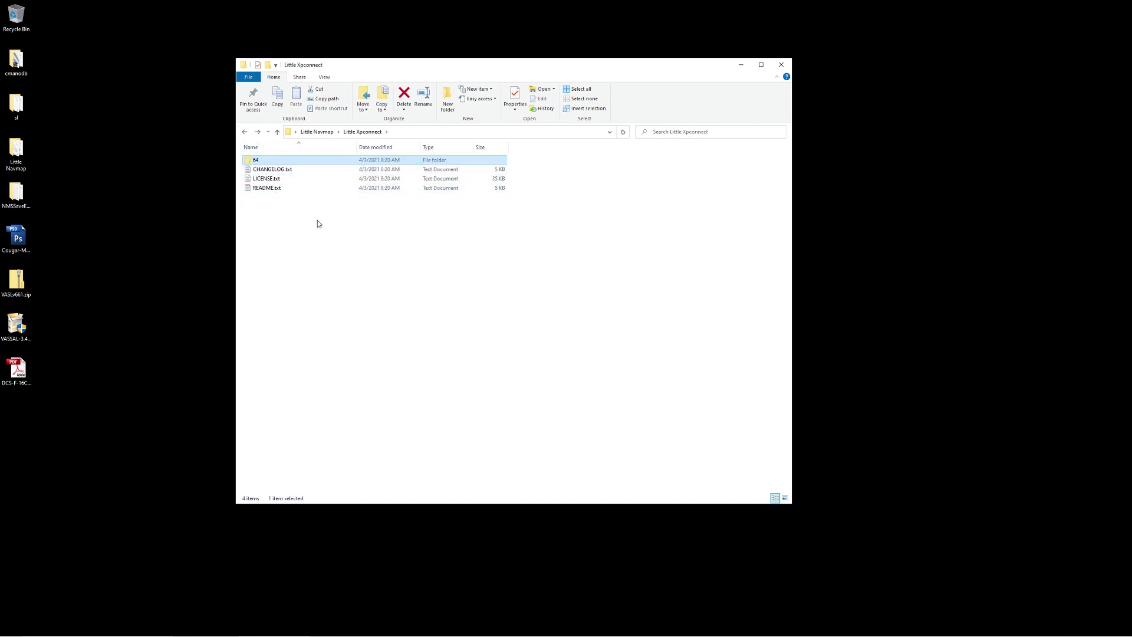
{"action": "key", "text": "BackSpace"}
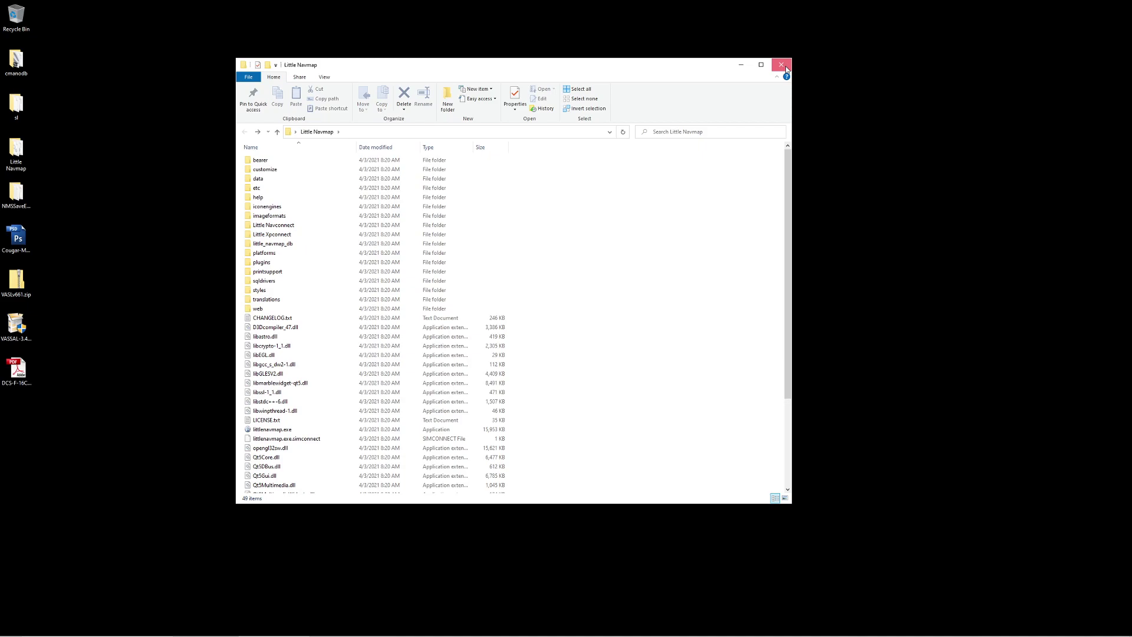
{"action": "left_click", "coordinate": [781, 65]}
{"action": "key", "text": "alt+Tab"}
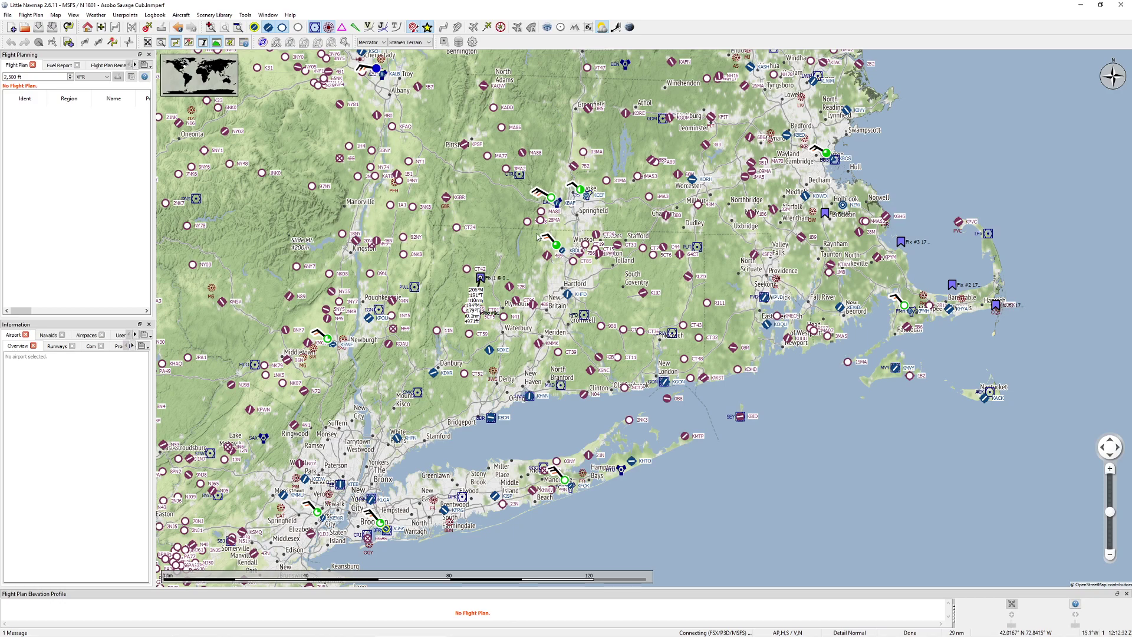
Recentre the map and inspect the context menus for map spots and the Hartford VORDME
{"action": "scroll", "coordinate": [472, 306], "scroll_direction": "up", "scroll_amount": 2}
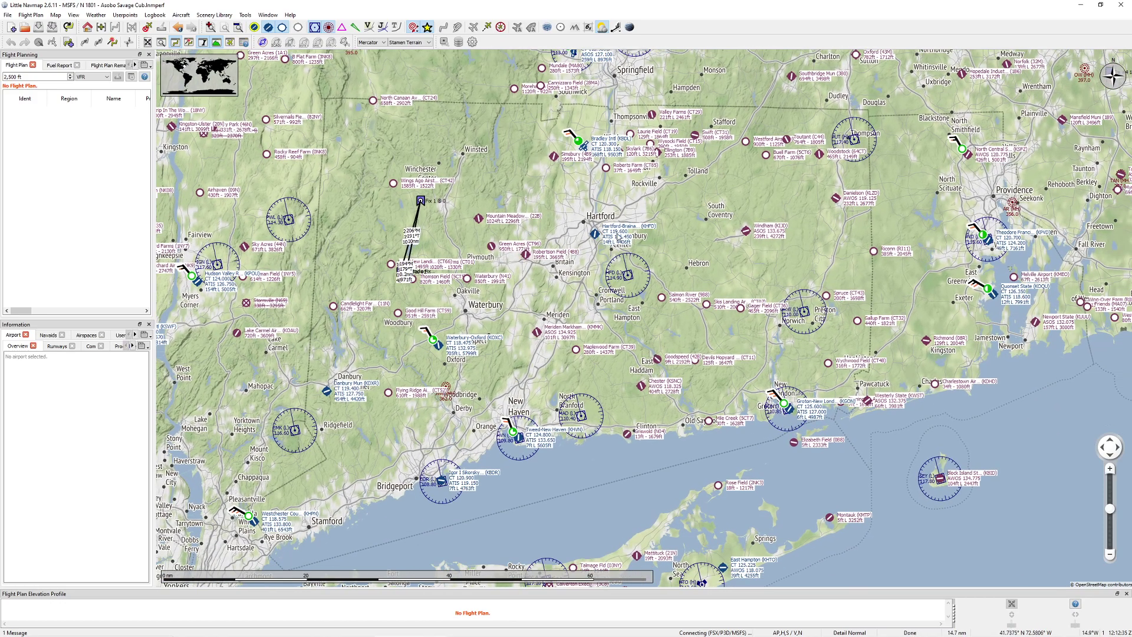
{"action": "left_click_drag", "start_coordinate": [617, 235], "coordinate": [645, 253]}
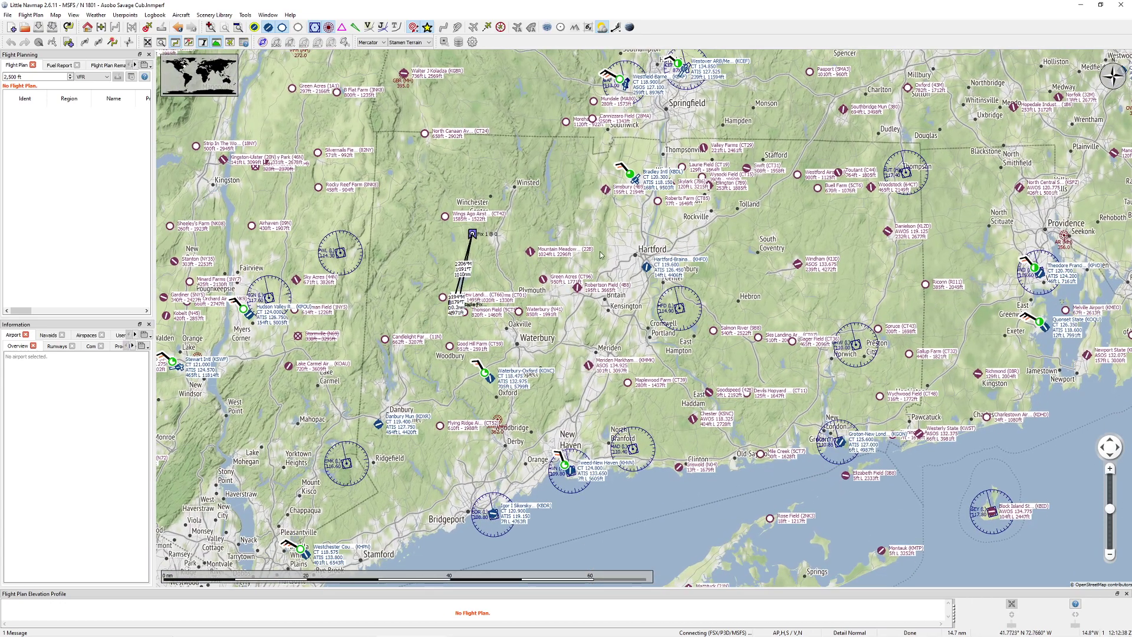
{"action": "right_click", "coordinate": [471, 212]}
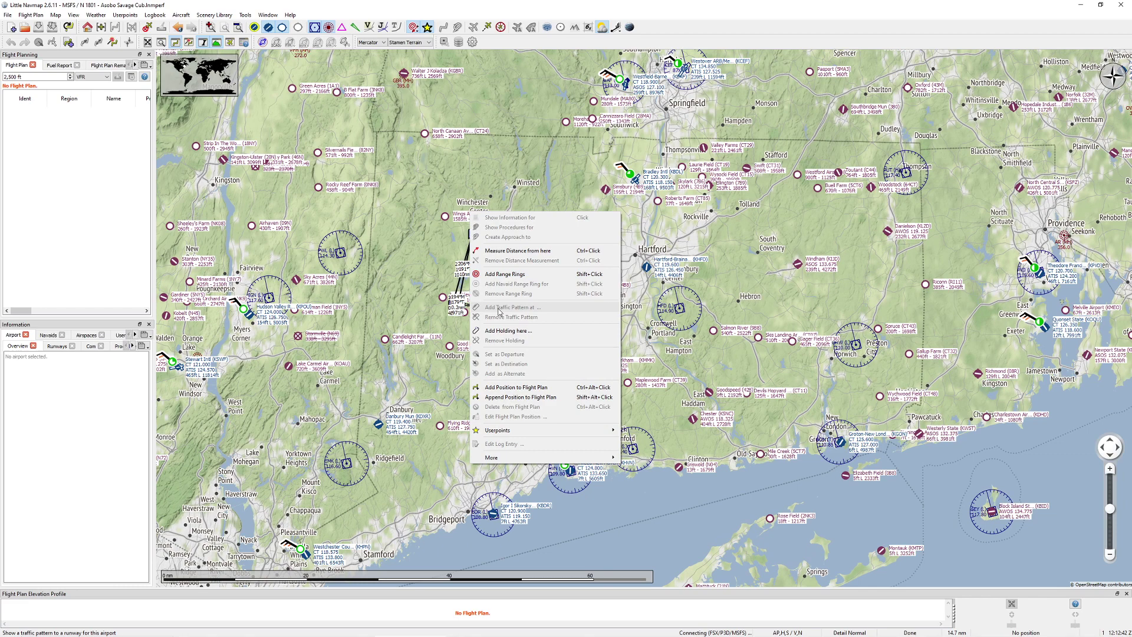
{"action": "right_click", "coordinate": [680, 310]}
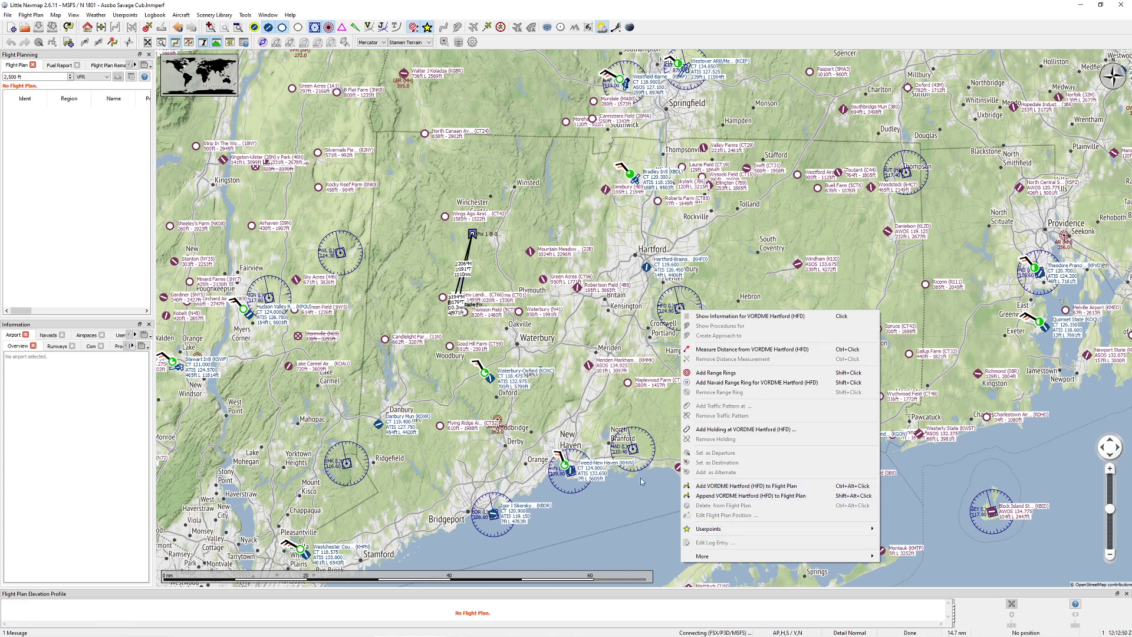
{"action": "left_click", "coordinate": [447, 316]}
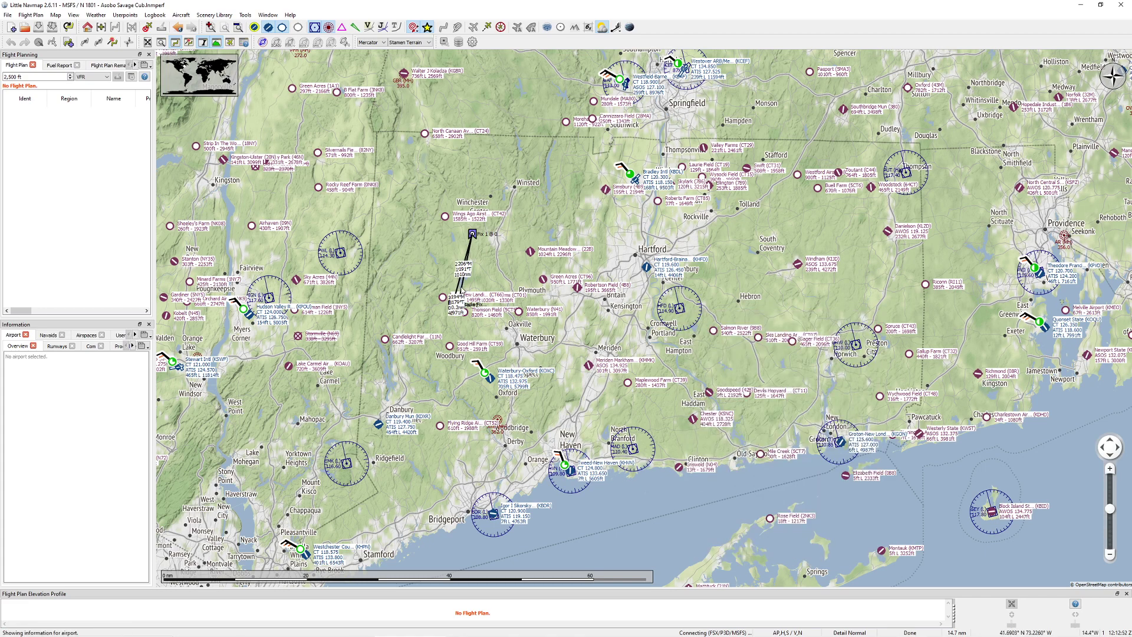
{"action": "right_click", "coordinate": [461, 290]}
{"action": "left_click", "coordinate": [461, 289]}
Delete the Fix 1 userpoint and remove the old distance measurement line
{"action": "right_click", "coordinate": [472, 233]}
{"action": "mouse_move", "coordinate": [613, 454]}
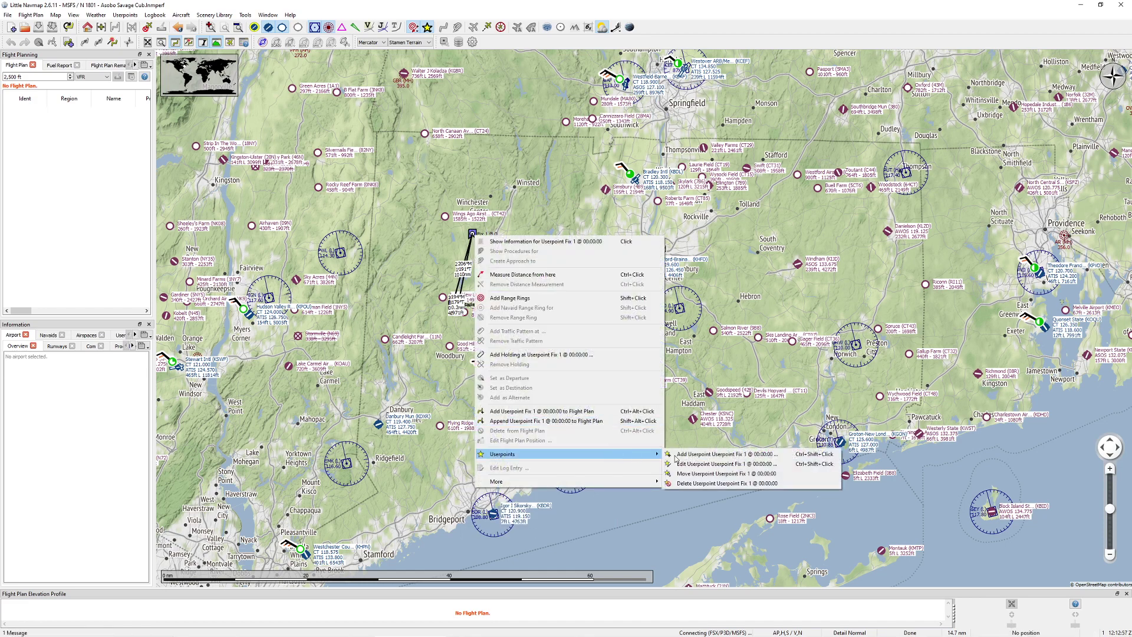
{"action": "left_click", "coordinate": [732, 482]}
{"action": "left_click", "coordinate": [551, 337]}
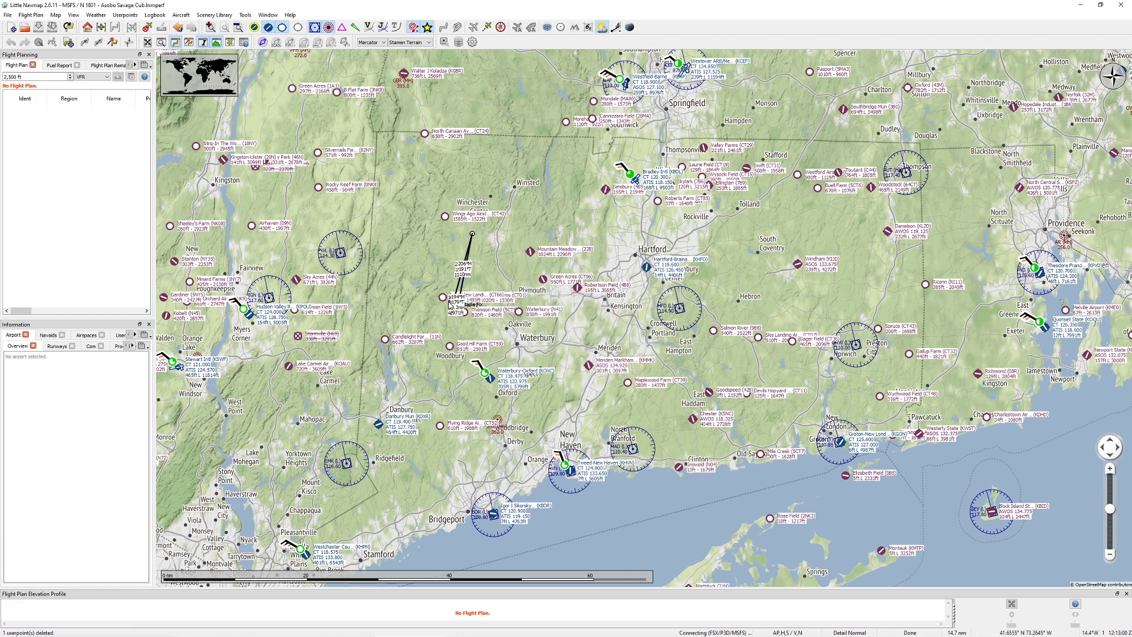
{"action": "left_click", "coordinate": [455, 303], "text": "shift"}
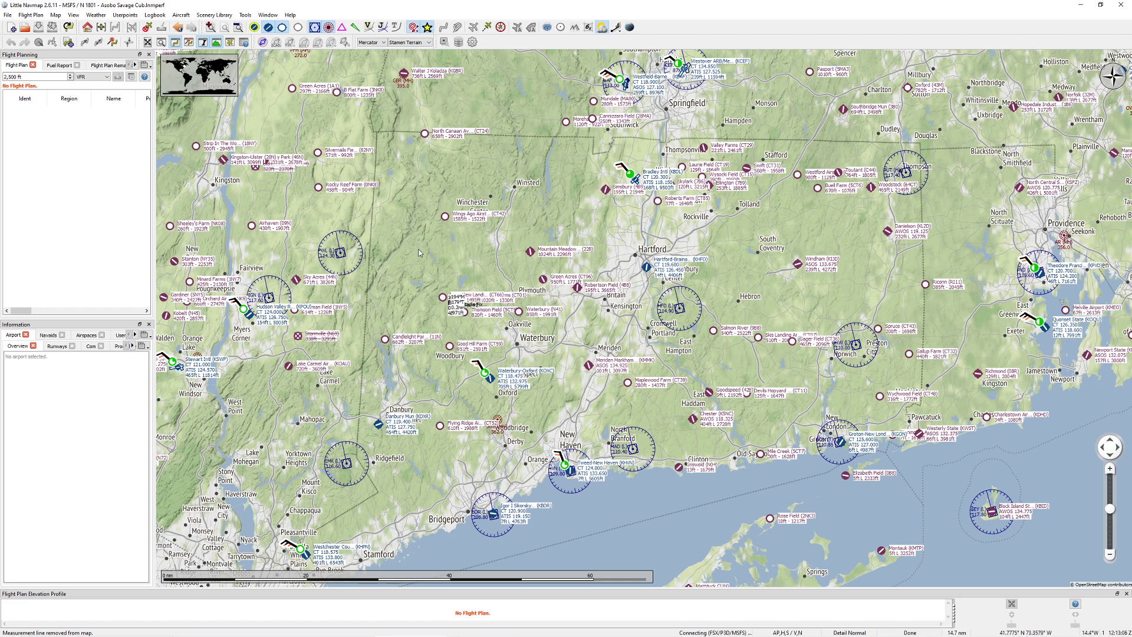
Try a distance measurement and range ring at Wings Ago Airstrip, then clear them
{"action": "right_click", "coordinate": [451, 238]}
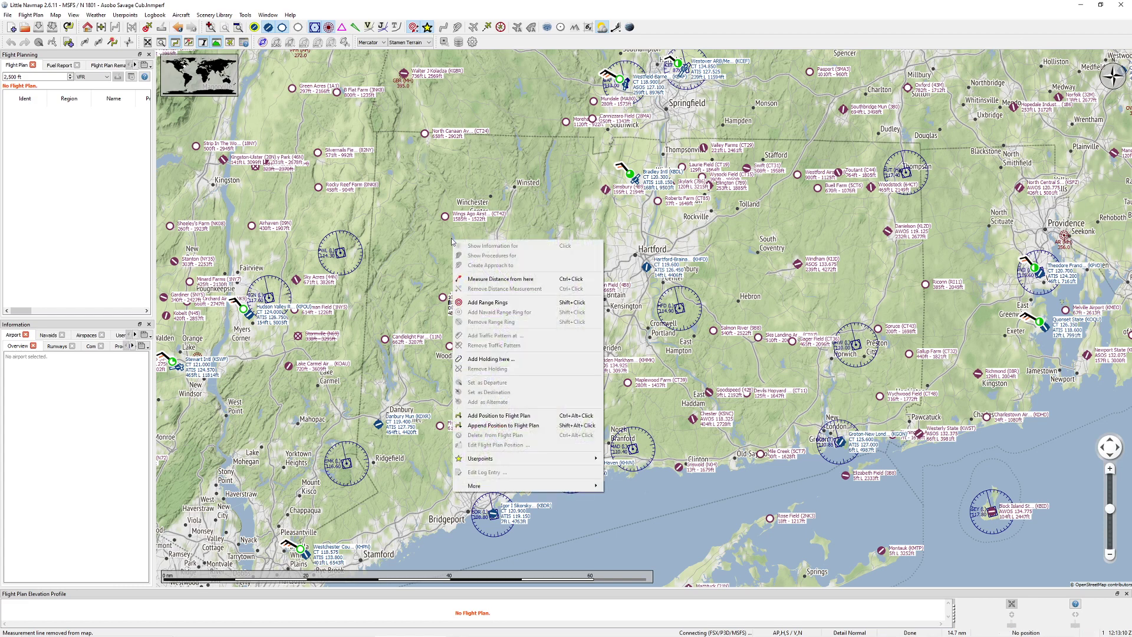
{"action": "left_click", "coordinate": [445, 224]}
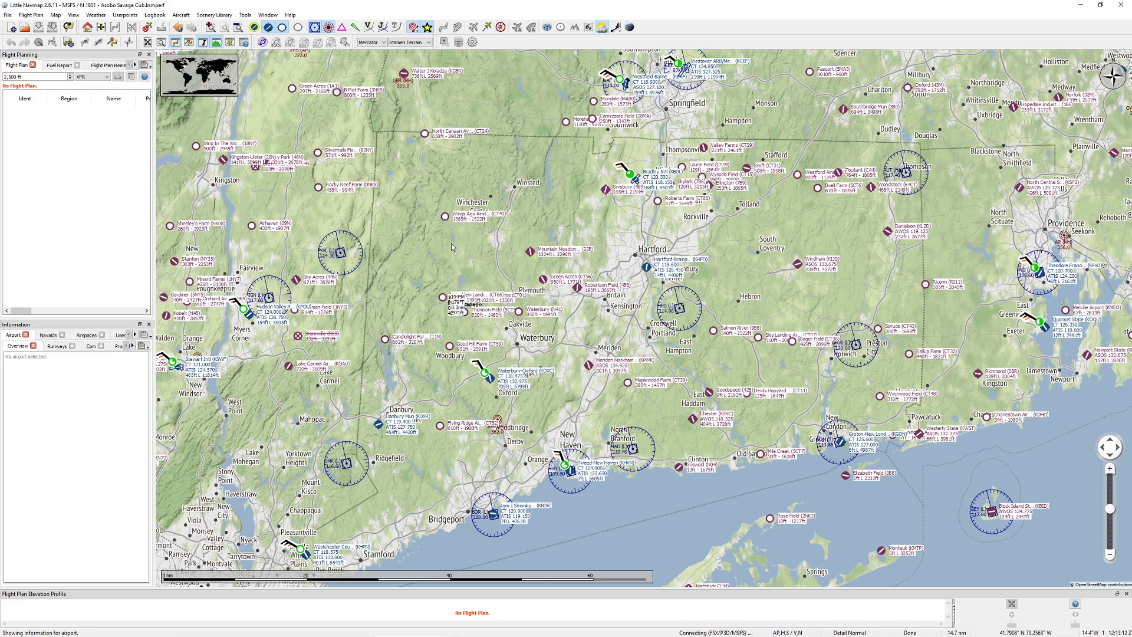
{"action": "left_click", "coordinate": [451, 236], "text": "ctrl"}
{"action": "key", "text": "Escape"}
{"action": "right_click", "coordinate": [446, 219]}
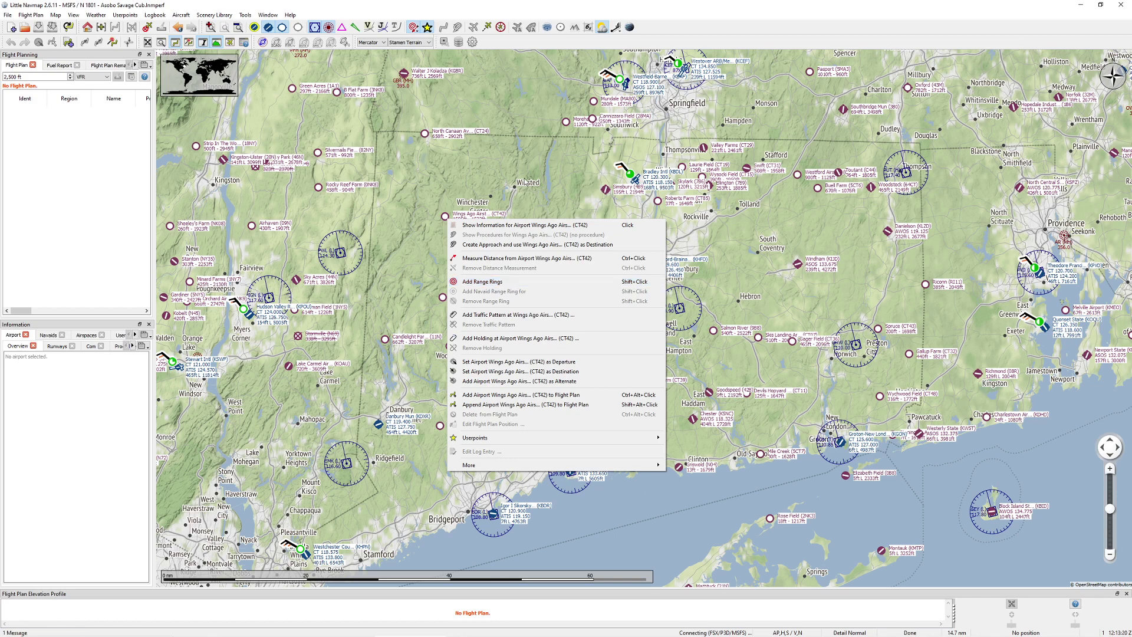
{"action": "left_click", "coordinate": [463, 225]}
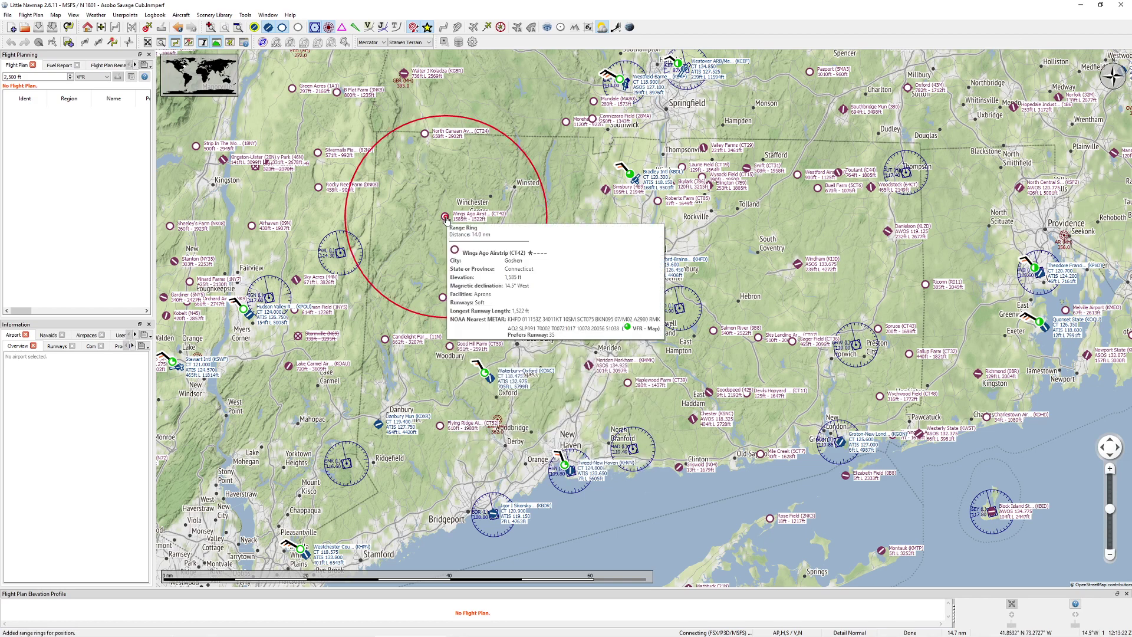
{"action": "left_click", "coordinate": [446, 219], "text": "shift"}
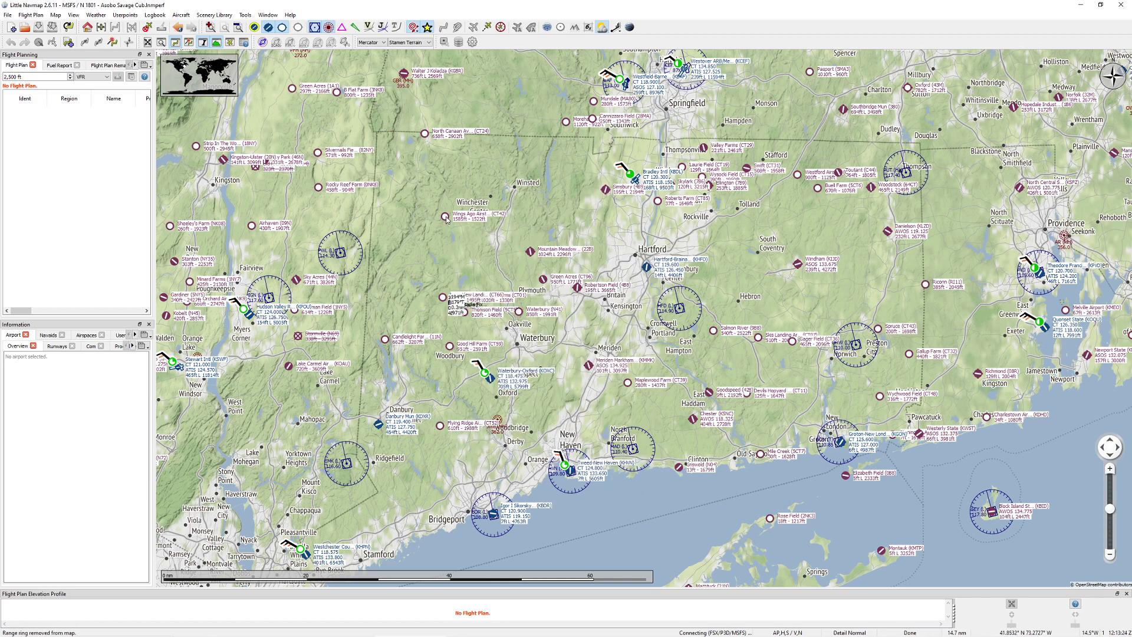
{"action": "left_click_drag", "start_coordinate": [446, 219], "coordinate": [478, 240]}
{"action": "key", "text": "Escape"}
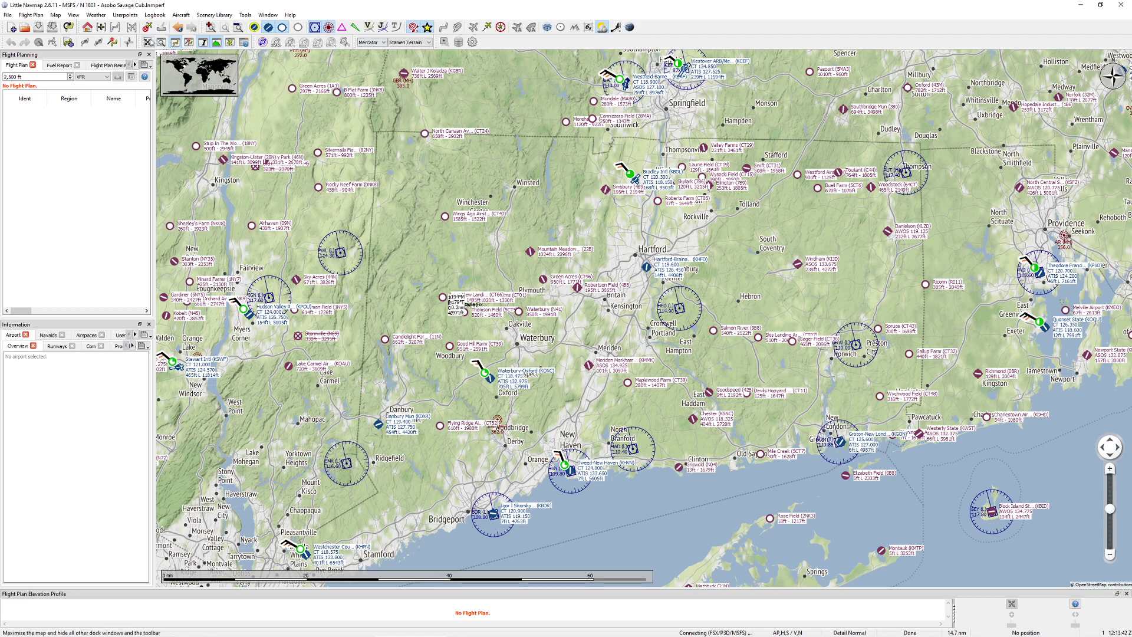
Turn off the hard-surfaced and soft-runway airport filters so no airports show
{"action": "left_click", "coordinate": [278, 29]}
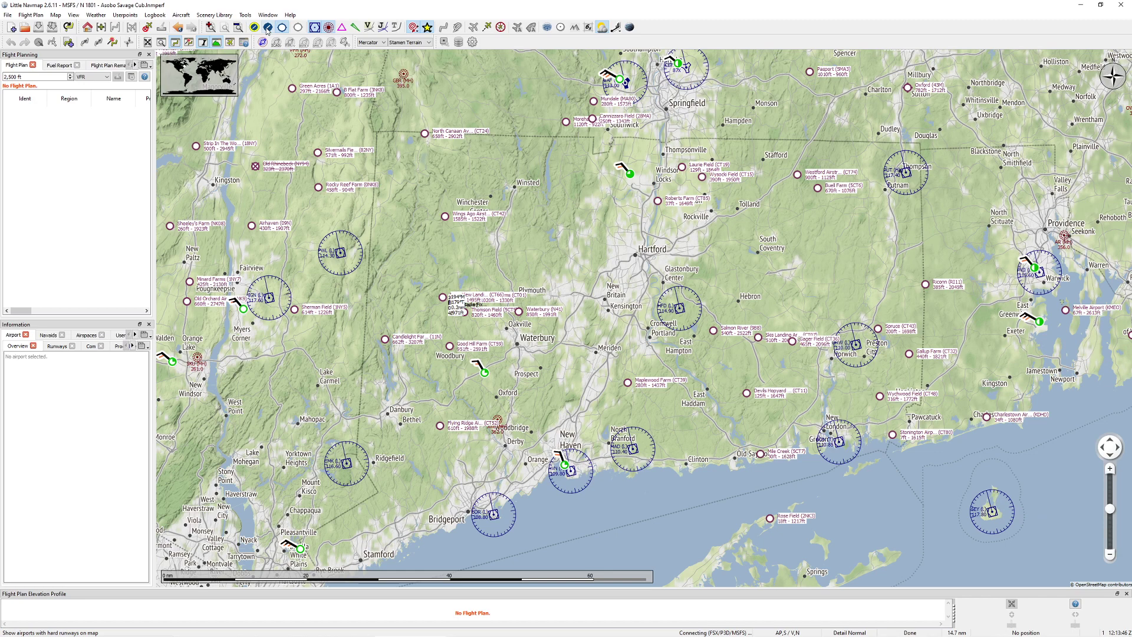
{"action": "left_click", "coordinate": [298, 28]}
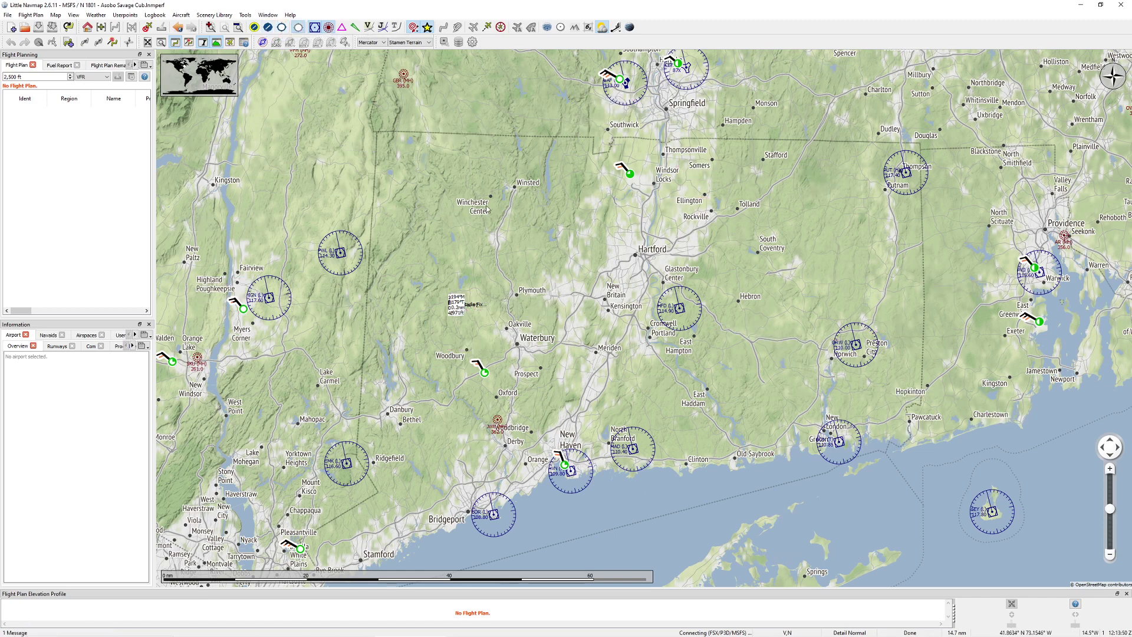
{"action": "left_click", "coordinate": [284, 29]}
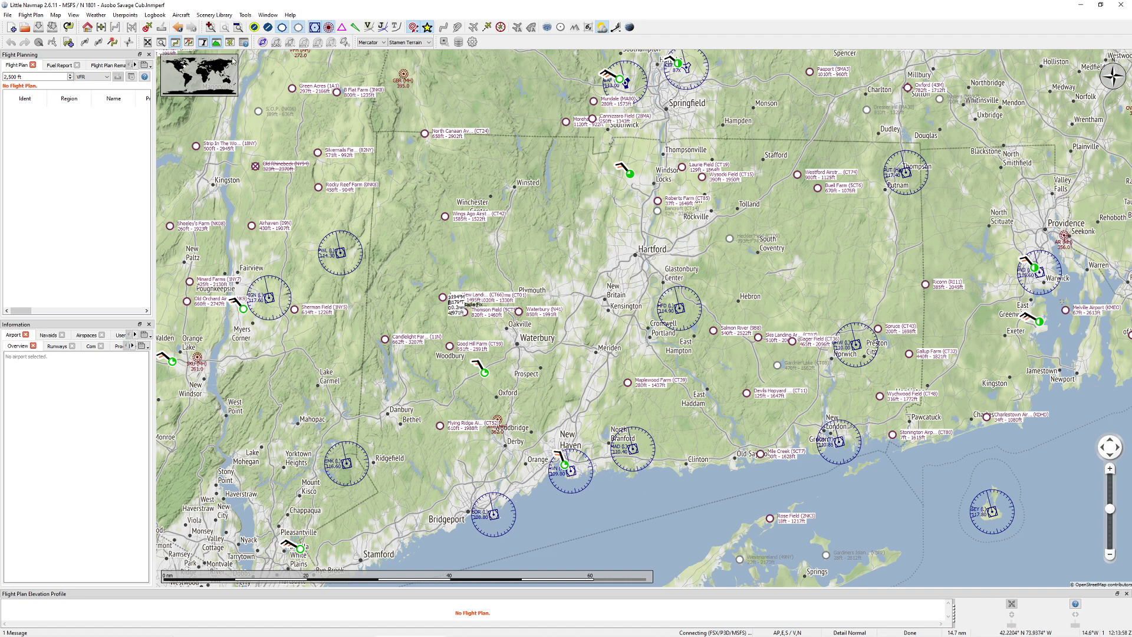
{"action": "left_click", "coordinate": [282, 28]}
{"action": "left_click", "coordinate": [298, 28]}
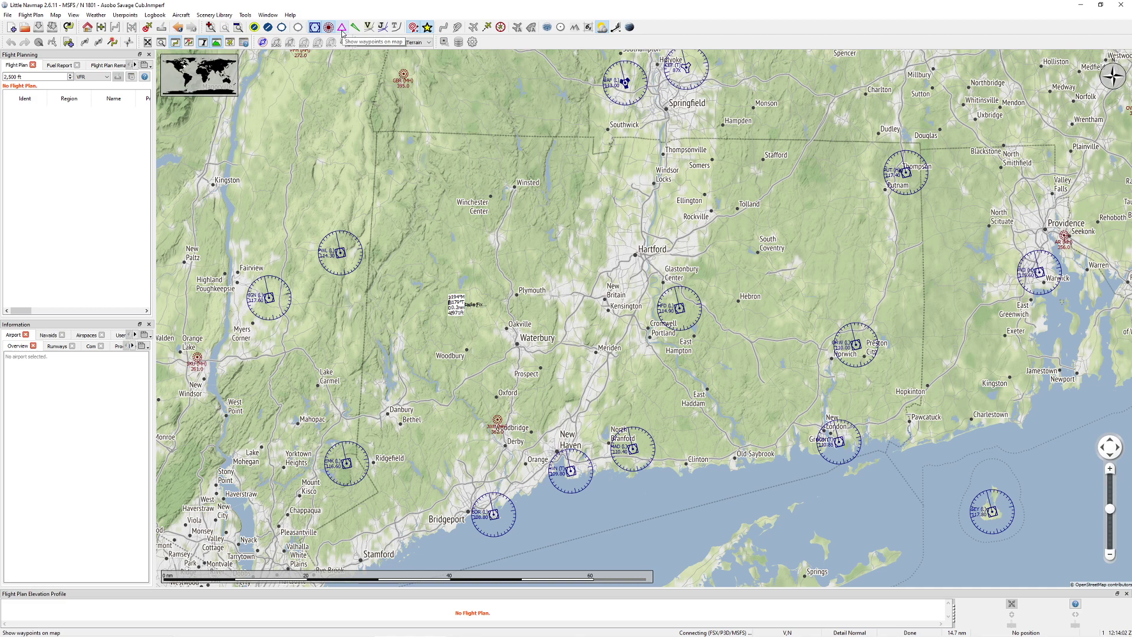
Switch waypoints on and back off, then show ILS feathers
{"action": "left_click", "coordinate": [342, 29]}
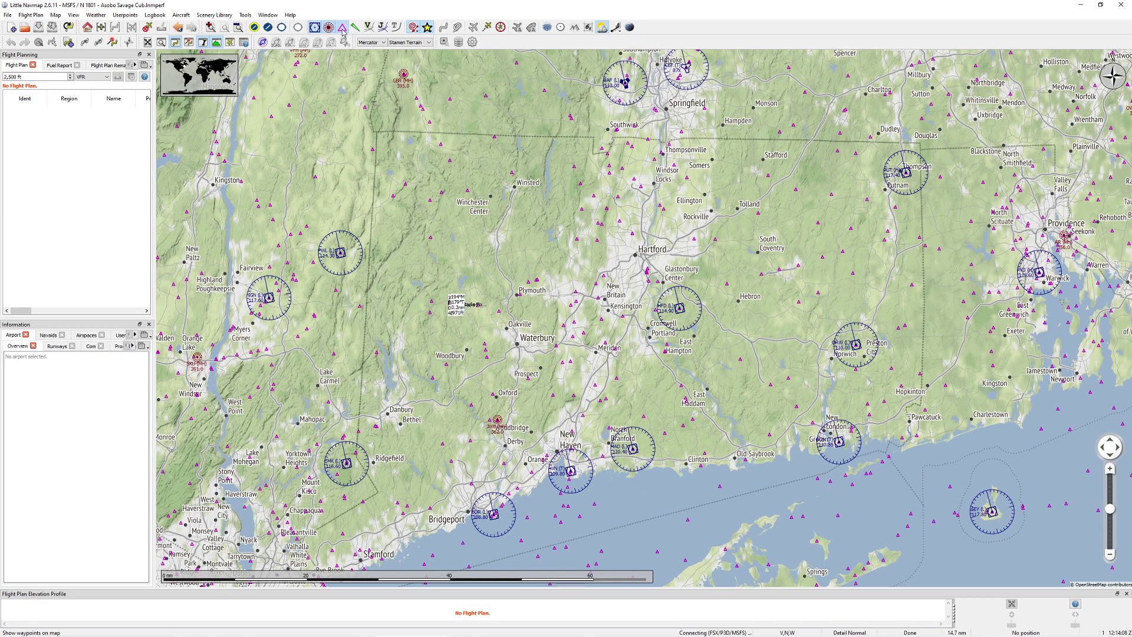
{"action": "left_click", "coordinate": [342, 30]}
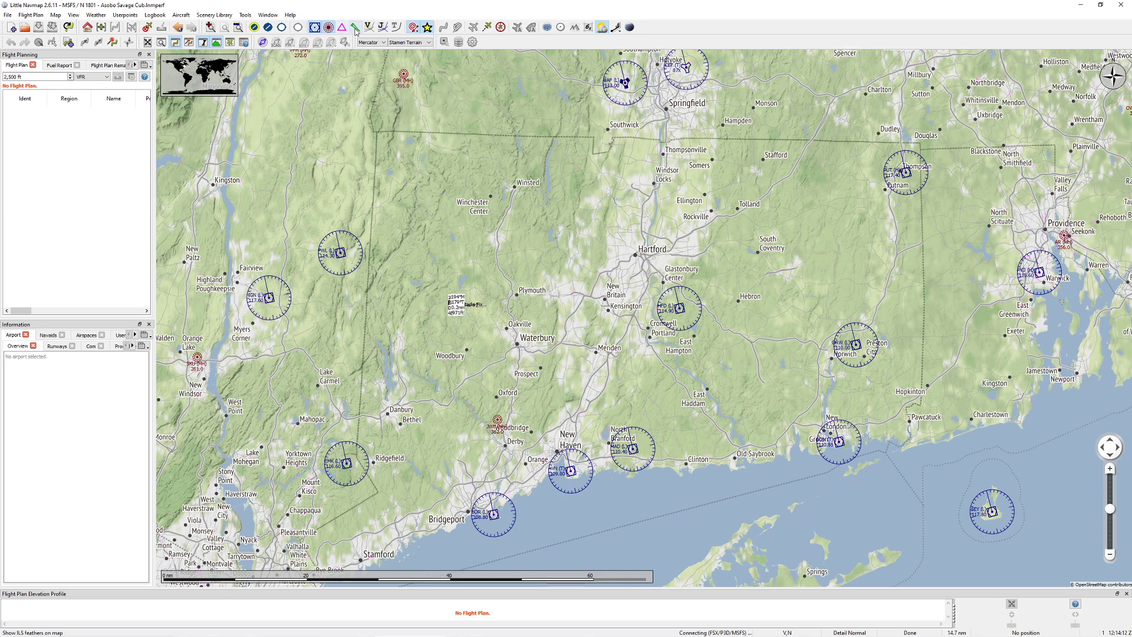
{"action": "left_click", "coordinate": [356, 30]}
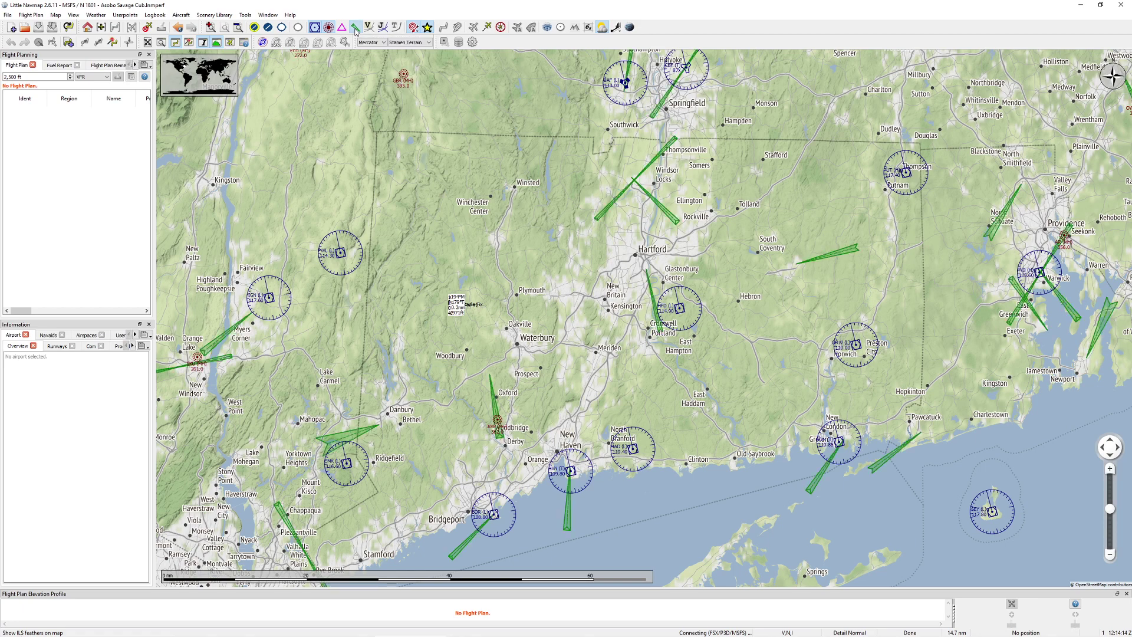
Show airports again and frame Connecticut and Massachusetts, from Long Island northward
{"action": "left_click_drag", "start_coordinate": [585, 227], "coordinate": [557, 286]}
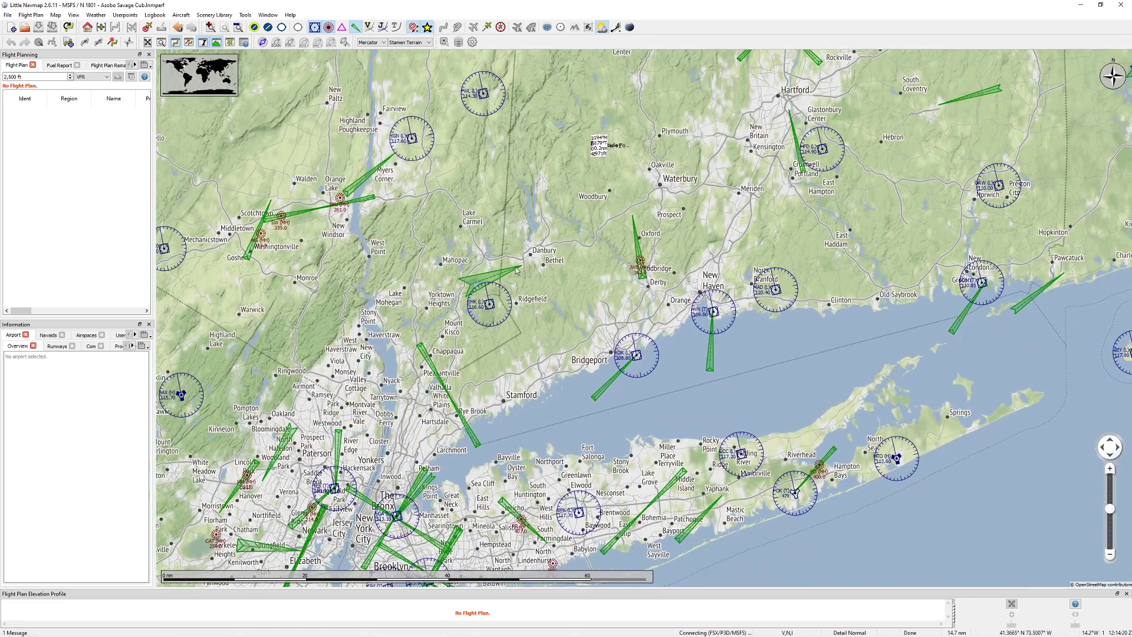
{"action": "left_click", "coordinate": [268, 27]}
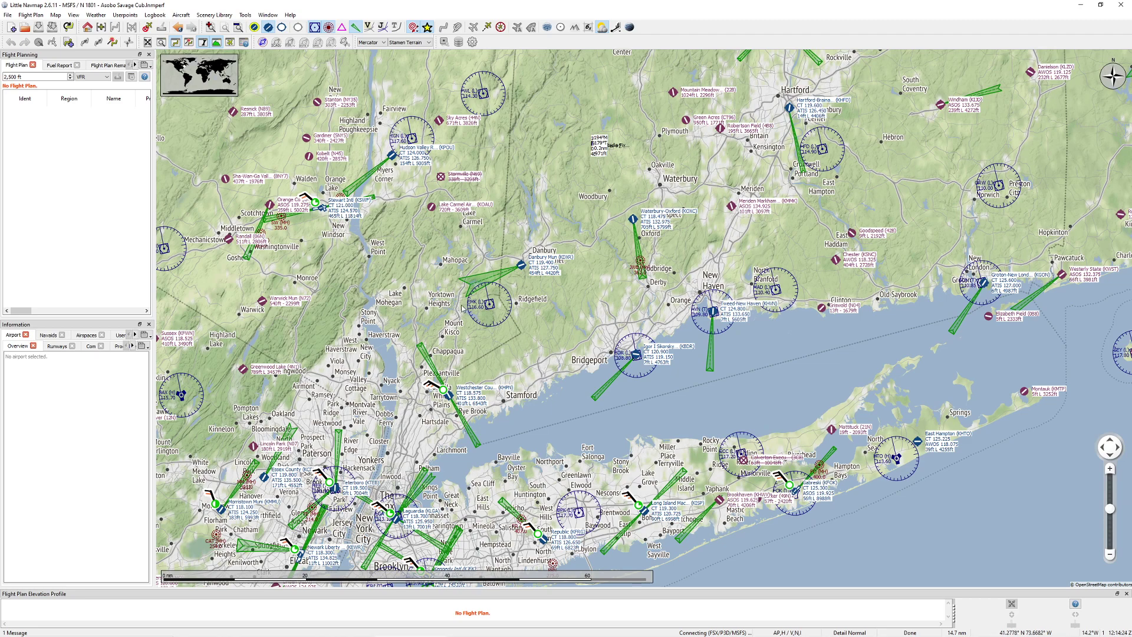
{"action": "left_click_drag", "start_coordinate": [814, 155], "coordinate": [666, 292]}
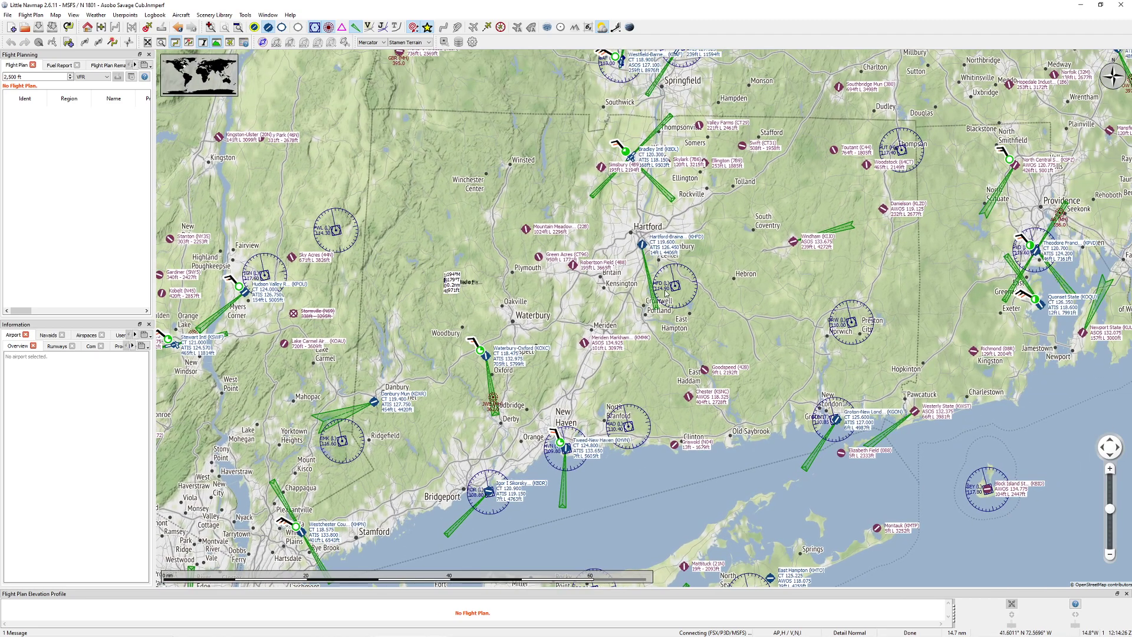
{"action": "scroll", "coordinate": [661, 266], "scroll_direction": "up", "scroll_amount": 4}
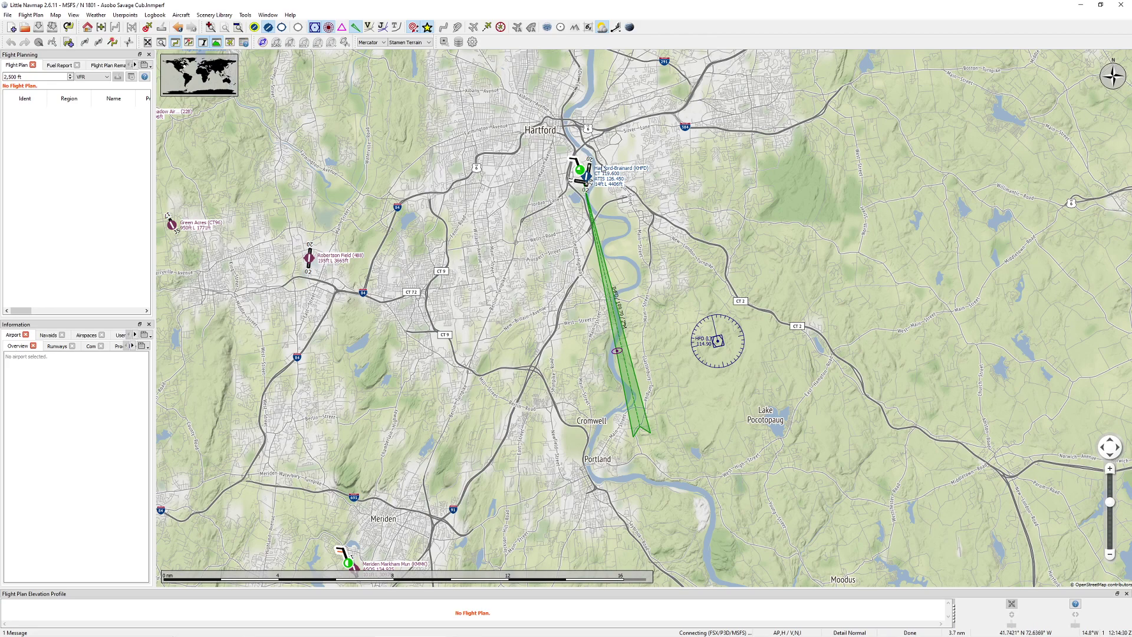
{"action": "scroll", "coordinate": [596, 179], "scroll_direction": "down", "scroll_amount": 5}
{"action": "left_click_drag", "start_coordinate": [496, 200], "coordinate": [499, 288]}
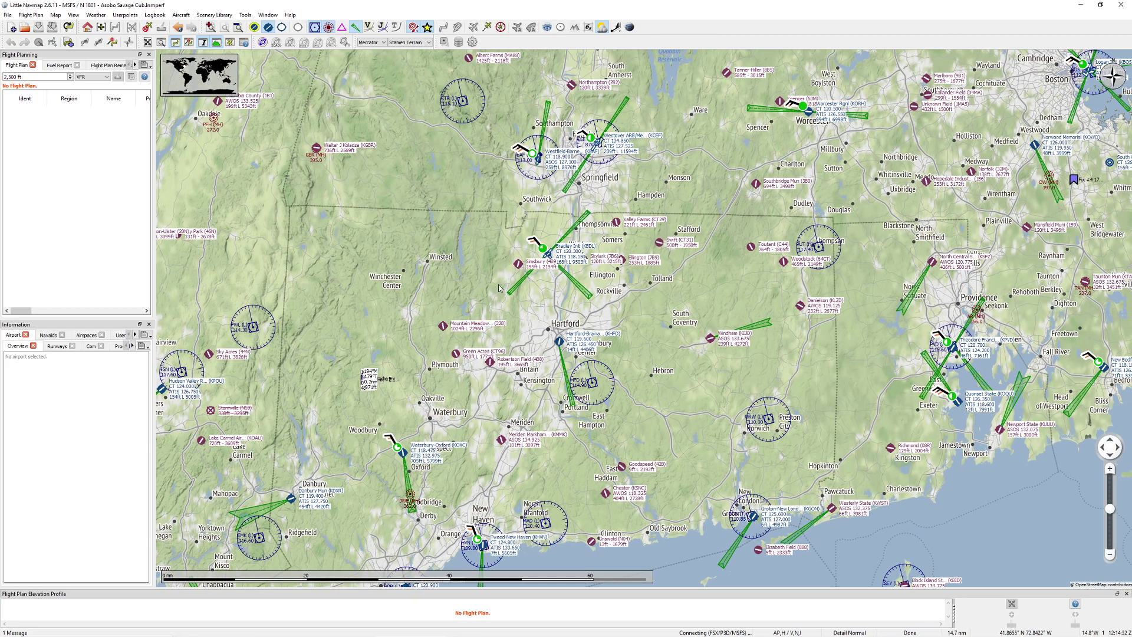
{"action": "scroll", "coordinate": [545, 289], "scroll_direction": "down", "scroll_amount": 2}
{"action": "left_click_drag", "start_coordinate": [594, 306], "coordinate": [644, 334]}
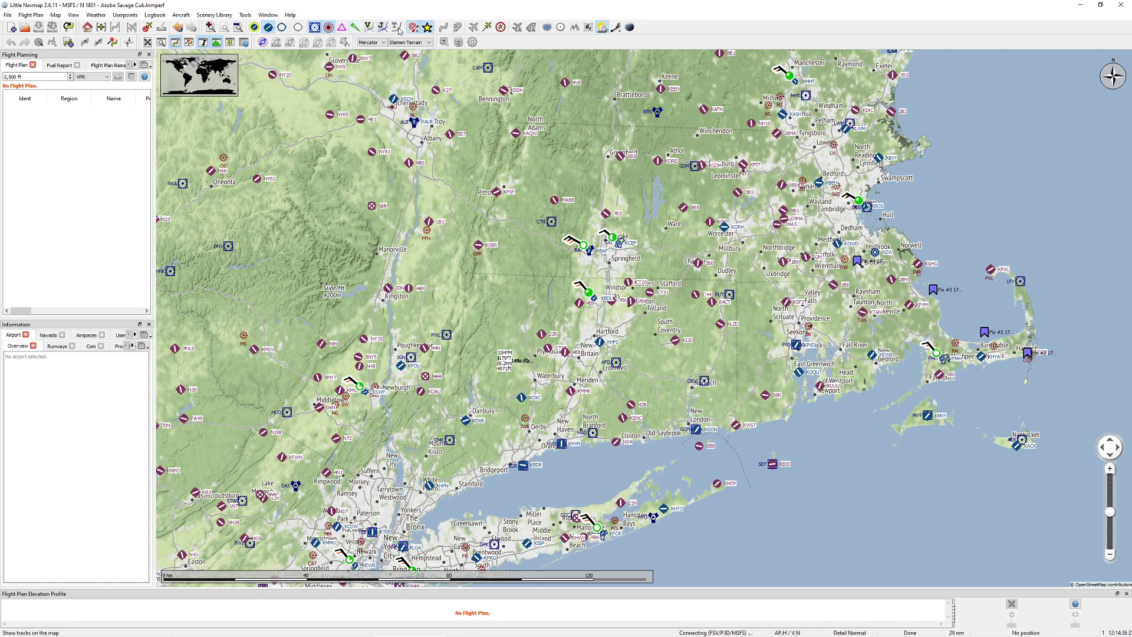
Show Victor and Jet airways on the map
{"action": "left_click", "coordinate": [369, 27]}
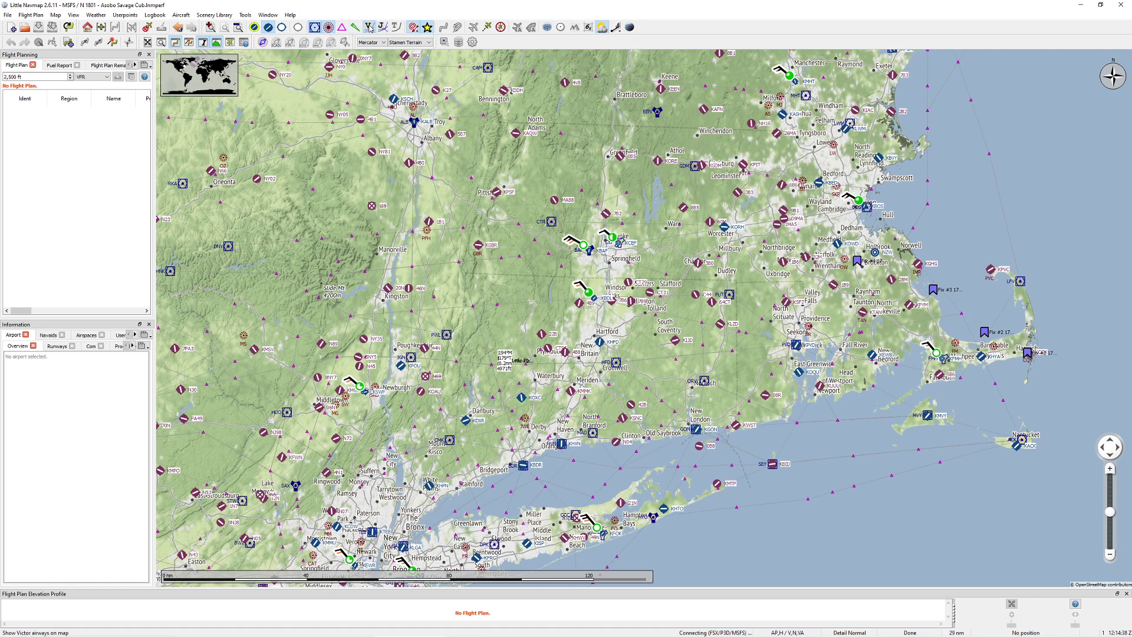
{"action": "left_click", "coordinate": [381, 28]}
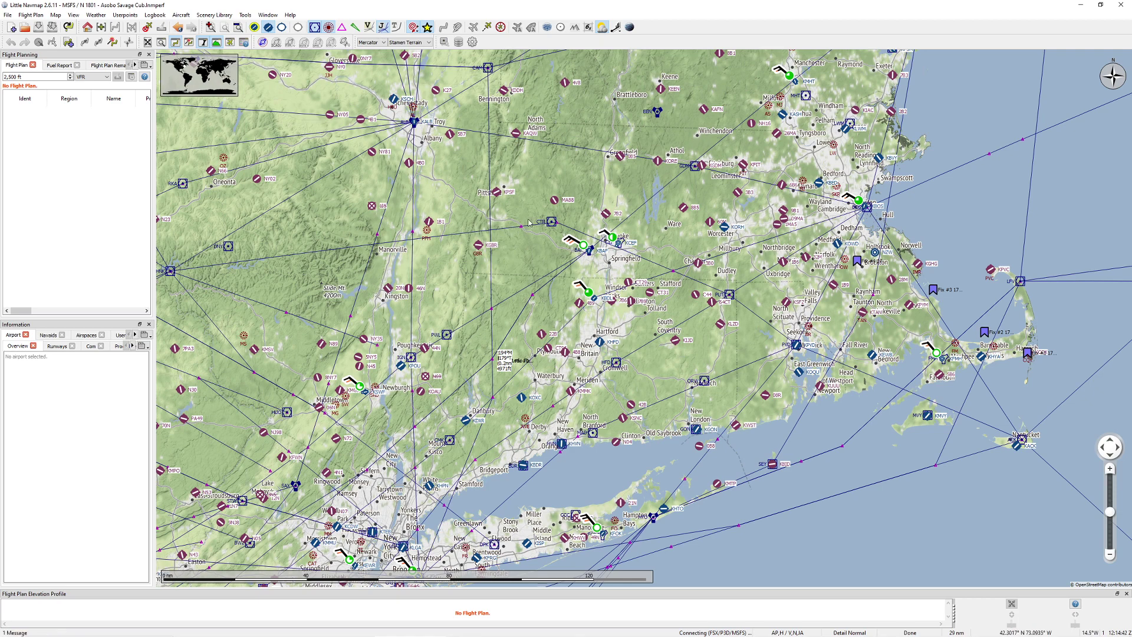
{"action": "scroll", "coordinate": [526, 222], "scroll_direction": "up", "scroll_amount": 4}
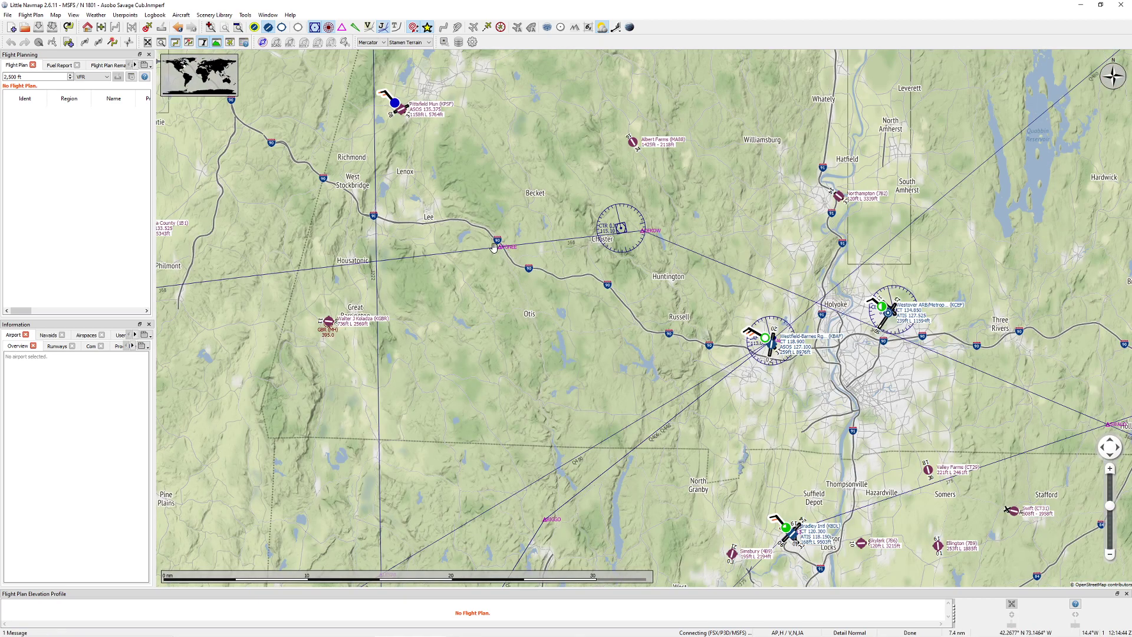
Show airway J68's details and fit the map to the whole airway
{"action": "right_click", "coordinate": [495, 251]}
{"action": "left_click", "coordinate": [462, 266]}
{"action": "left_click", "coordinate": [482, 251]}
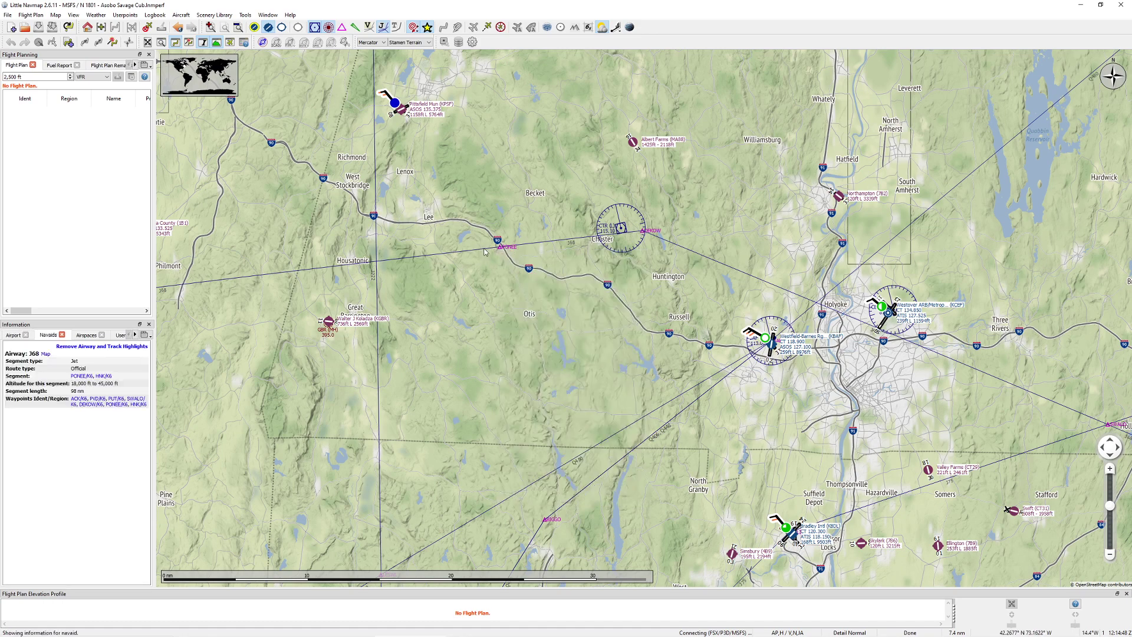
{"action": "scroll", "coordinate": [557, 282], "scroll_direction": "down", "scroll_amount": 4}
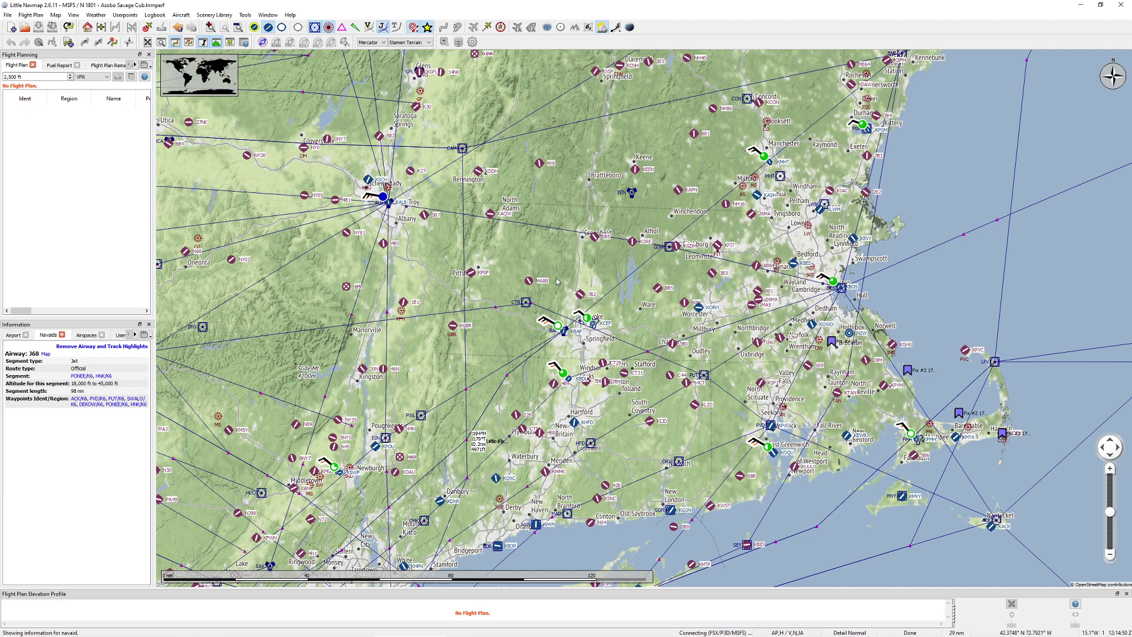
{"action": "left_click", "coordinate": [529, 281]}
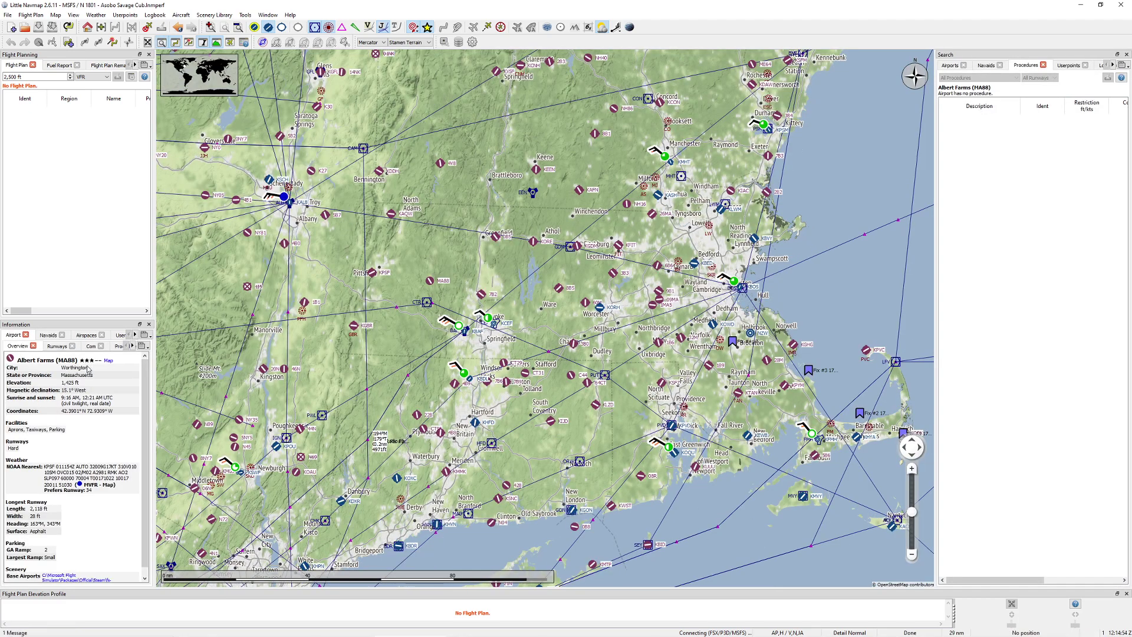
{"action": "left_click", "coordinate": [443, 311]}
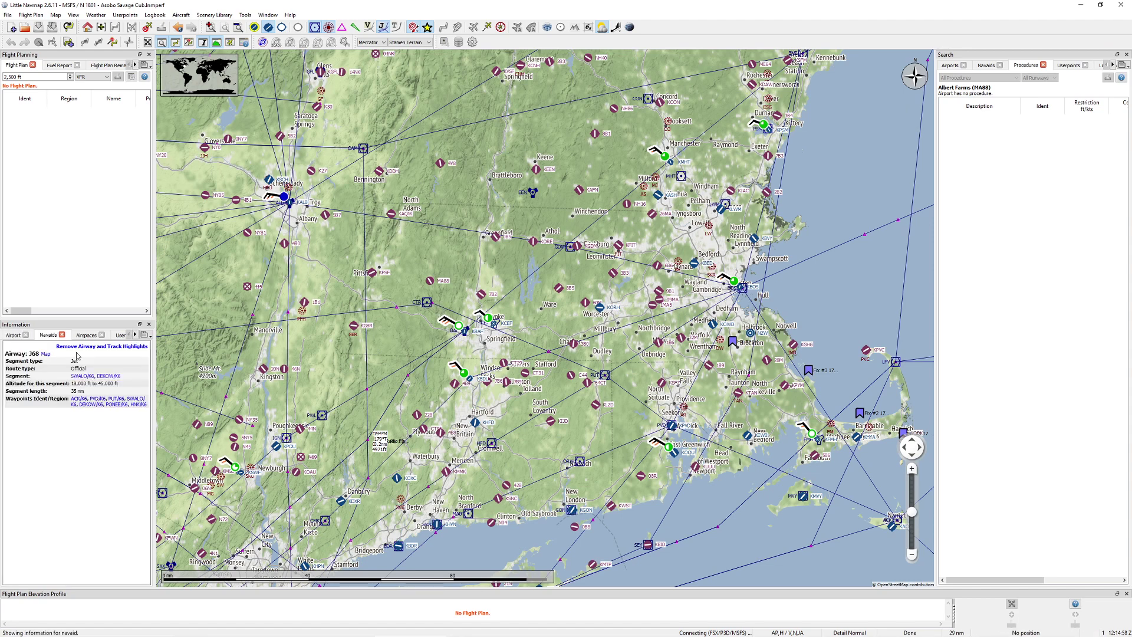
{"action": "left_click", "coordinate": [46, 354]}
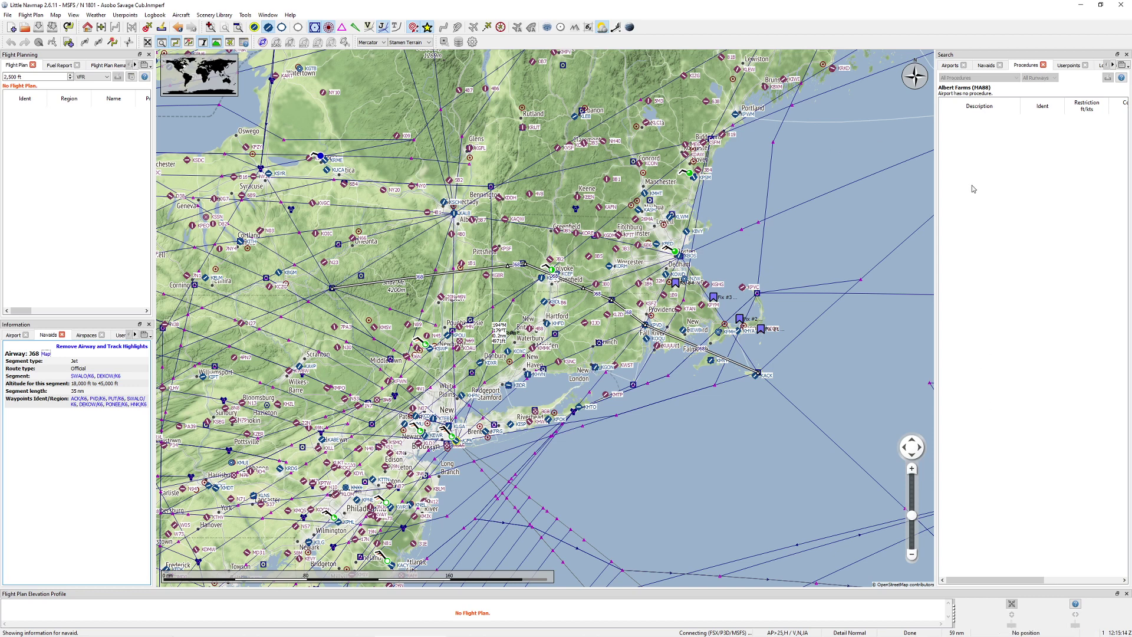
Switch the search to airports and briefly open the flight plan calculation window
{"action": "left_click", "coordinate": [955, 69]}
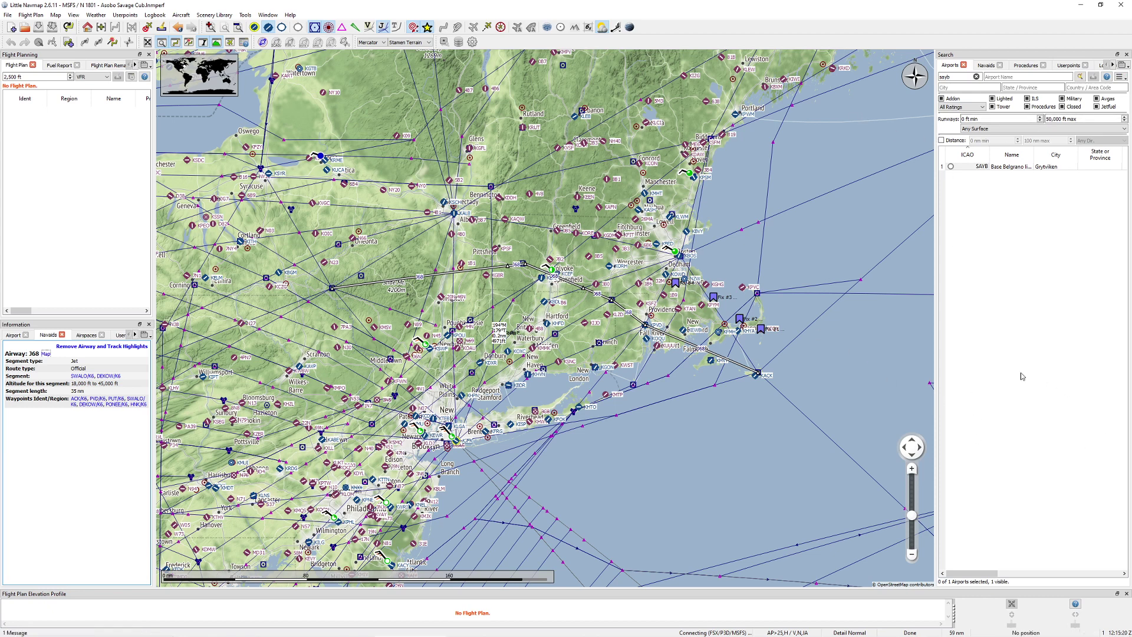
{"action": "left_click", "coordinate": [261, 16]}
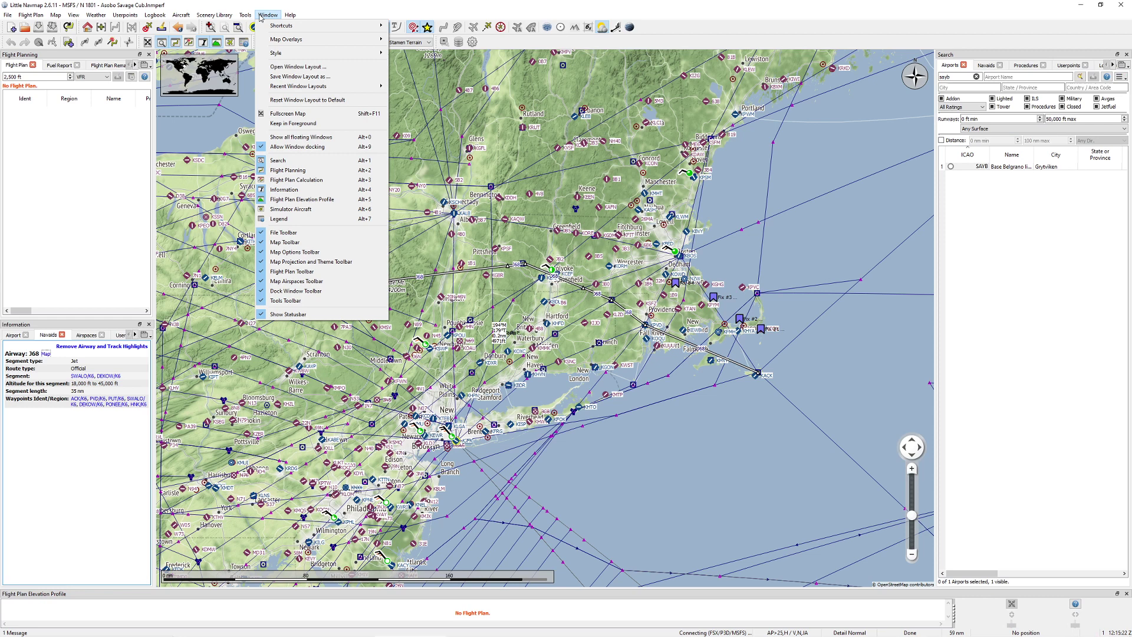
{"action": "left_click", "coordinate": [314, 181]}
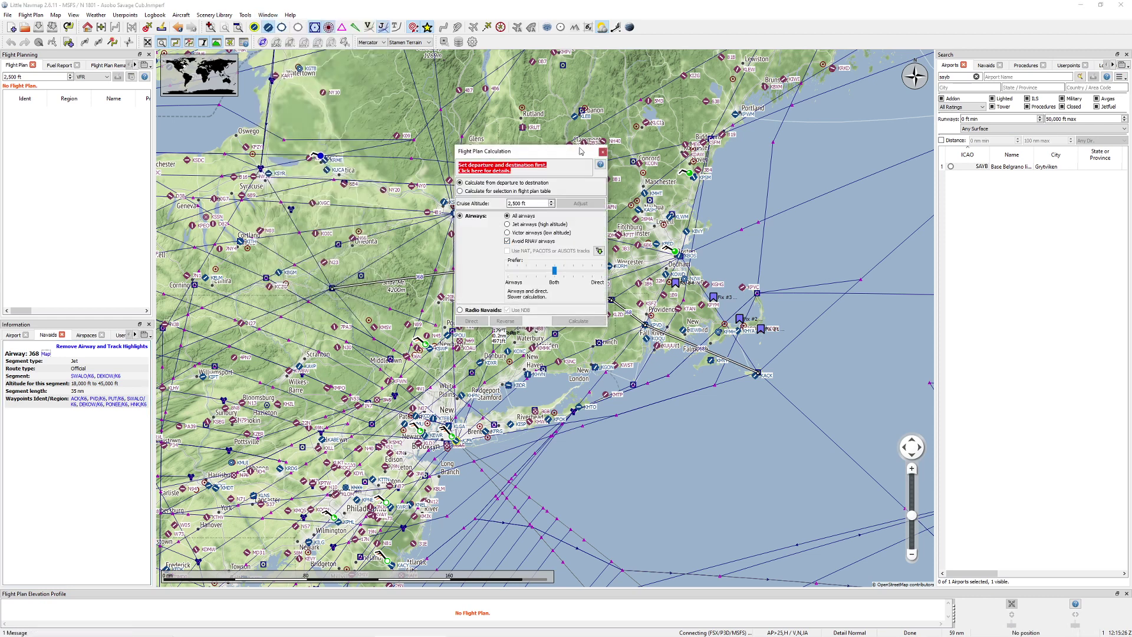
{"action": "left_click", "coordinate": [602, 152]}
Dock the map legend beside the map and show Albert Farms airport details again
{"action": "left_click", "coordinate": [268, 15]}
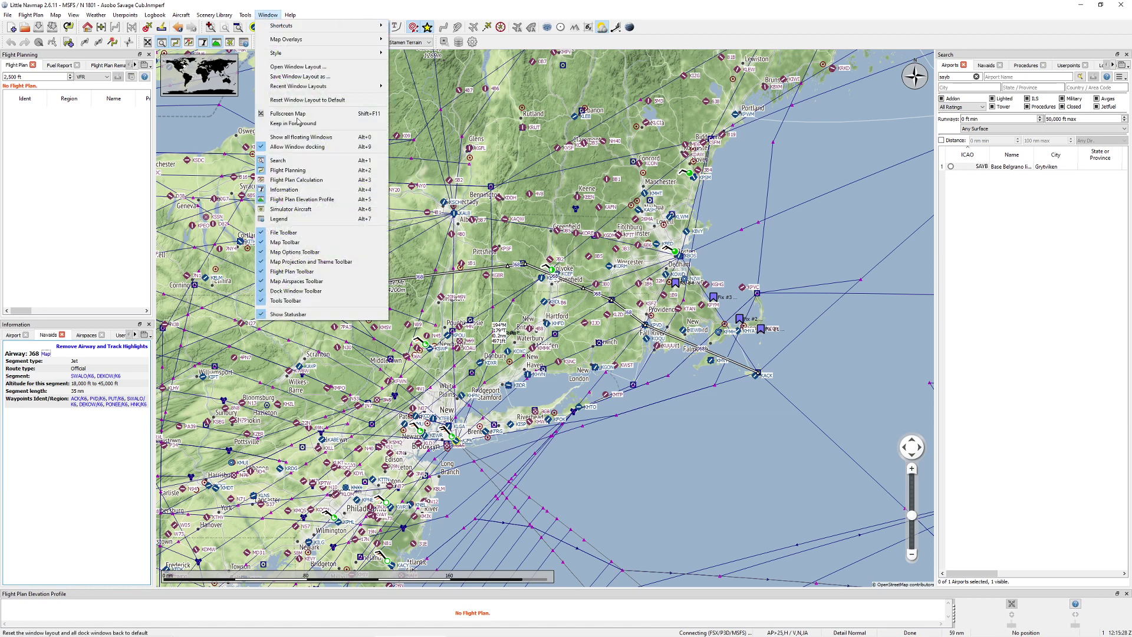
{"action": "left_click", "coordinate": [321, 218]}
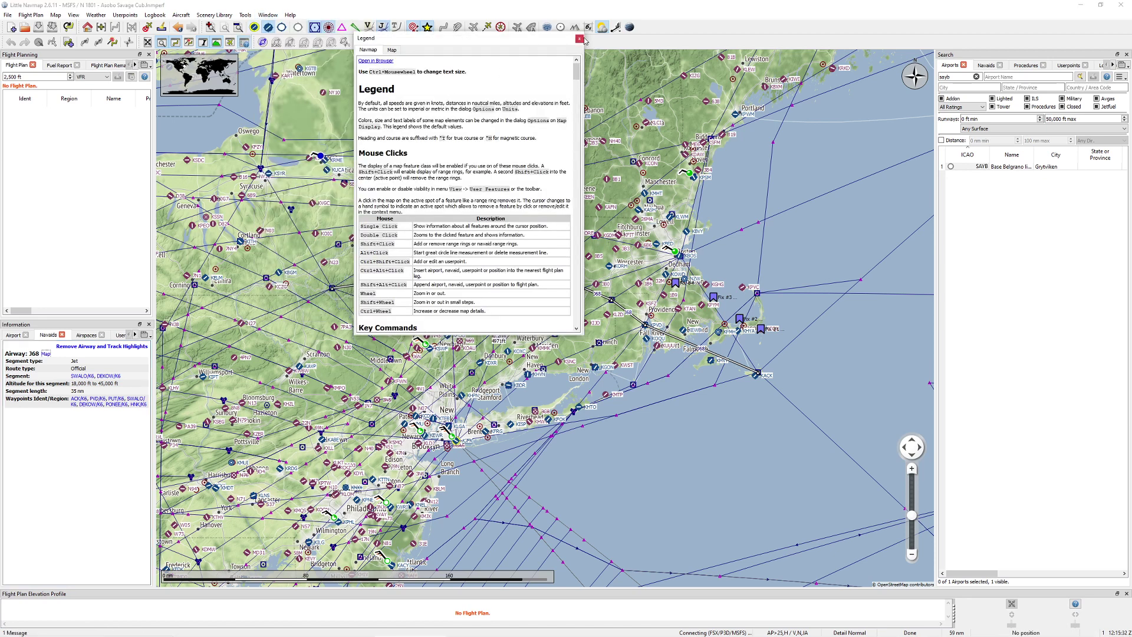
{"action": "double_click", "coordinate": [585, 39]}
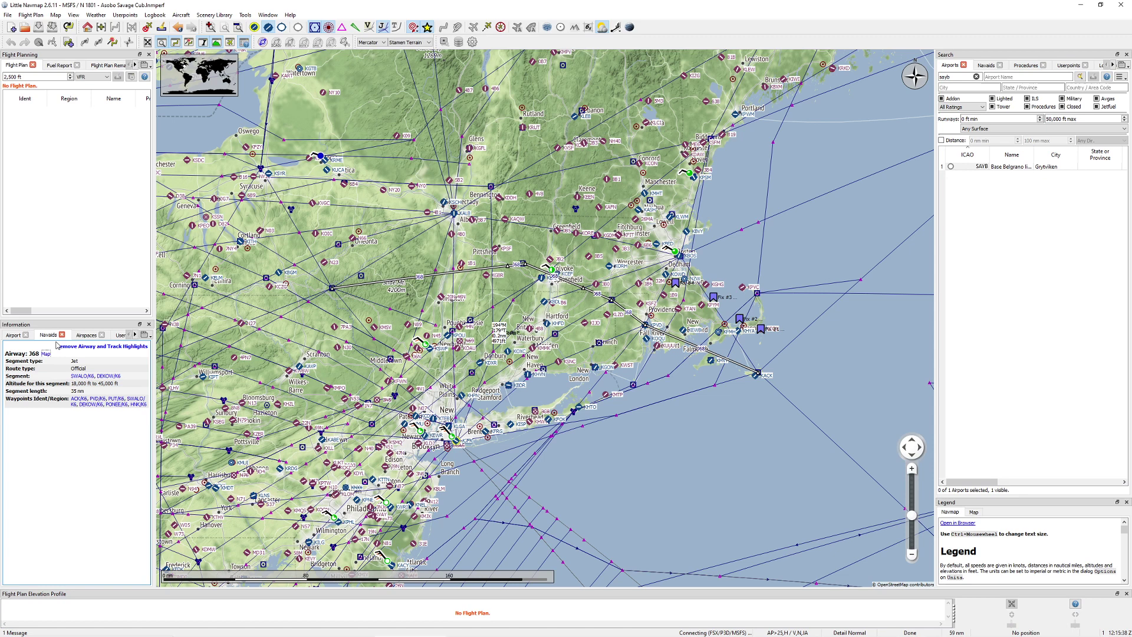
{"action": "left_click", "coordinate": [16, 339]}
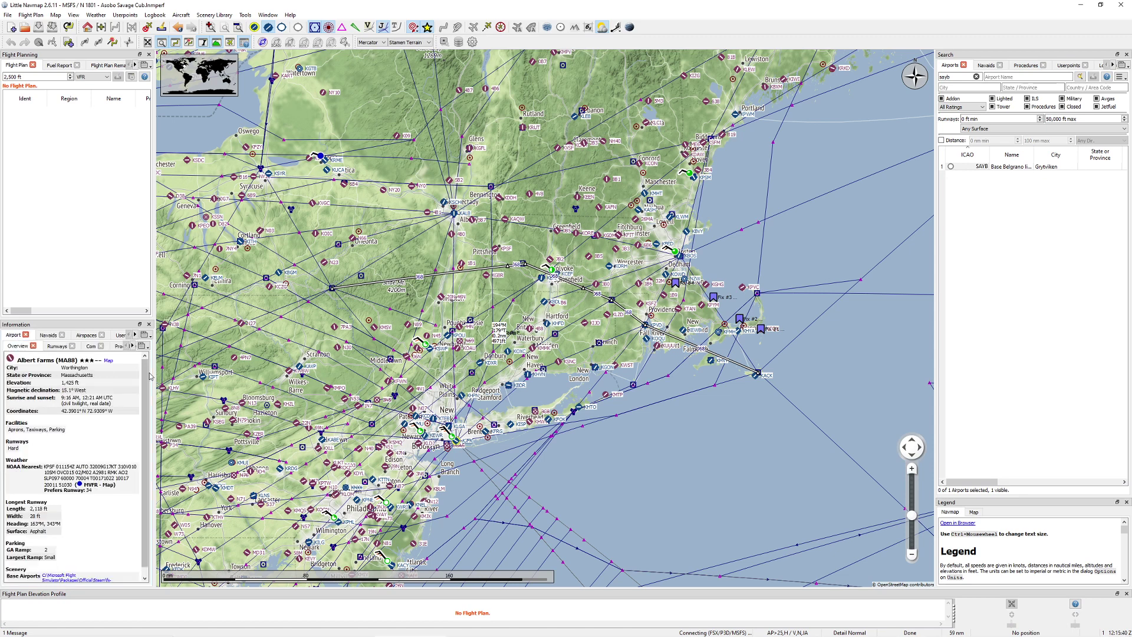
Hide the jet airways from the map
{"action": "scroll", "coordinate": [66, 412], "scroll_direction": "down", "scroll_amount": 1}
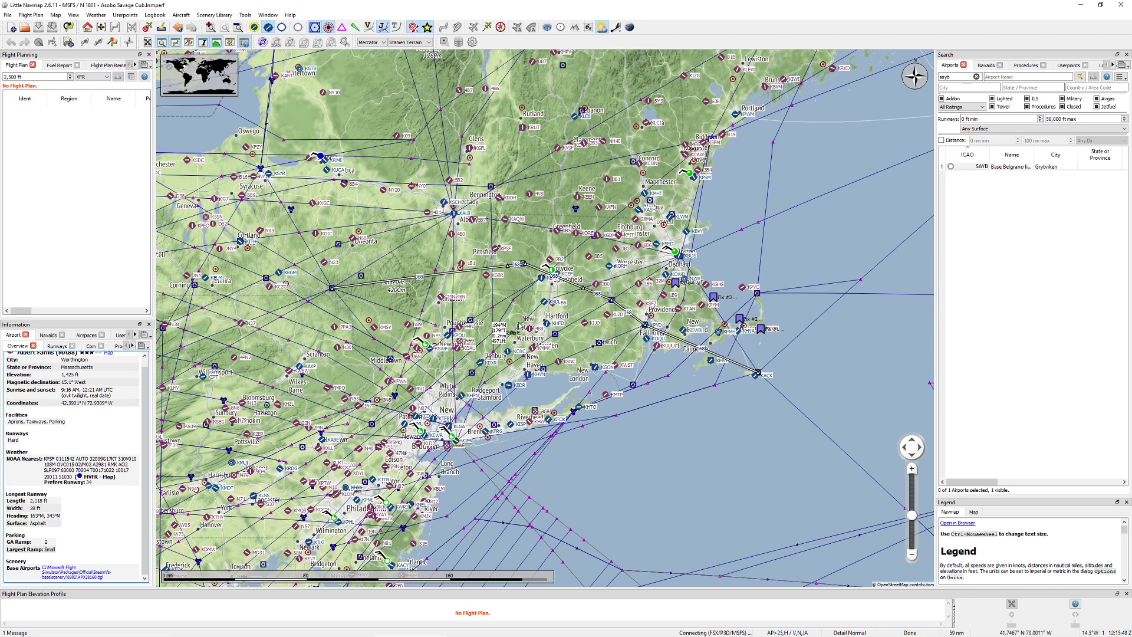
{"action": "scroll", "coordinate": [569, 354], "scroll_direction": "up", "scroll_amount": 5}
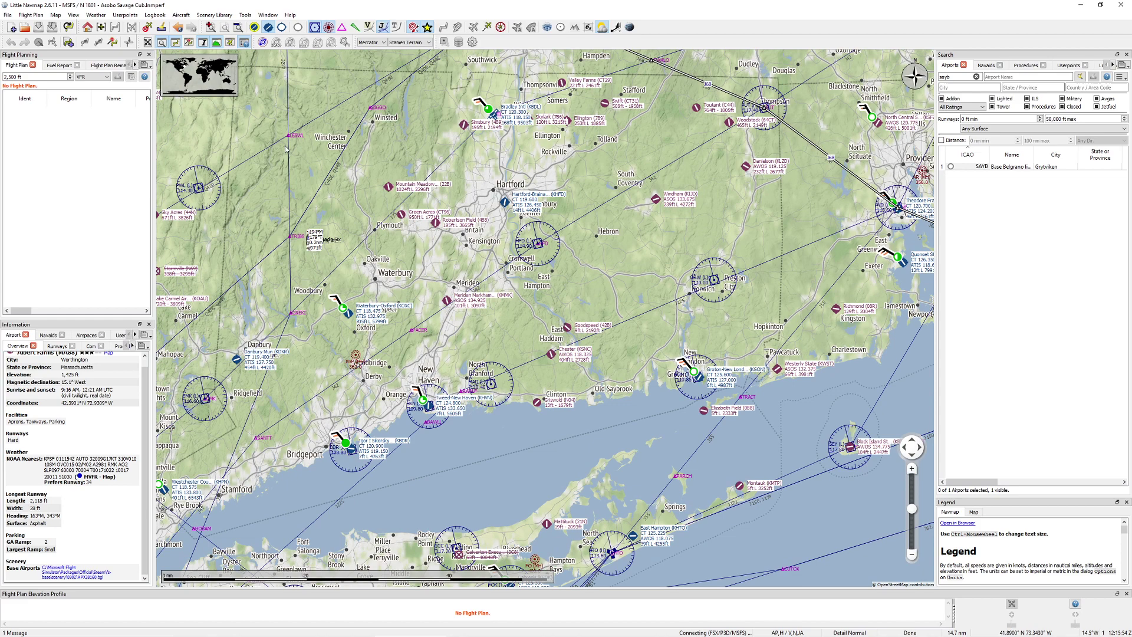
{"action": "scroll", "coordinate": [341, 213], "scroll_direction": "down", "scroll_amount": 2}
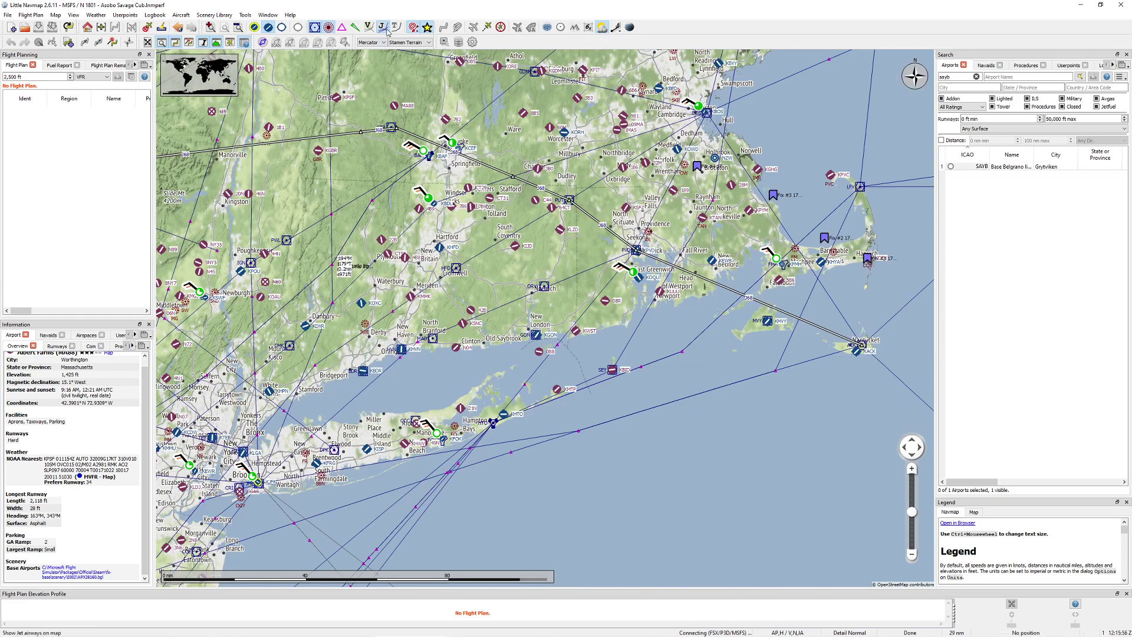
{"action": "left_click", "coordinate": [382, 27]}
Show Gardner Mun (KGDM) details with its VOR-A and RNAV-B approaches
{"action": "left_click_drag", "start_coordinate": [422, 194], "coordinate": [441, 217]}
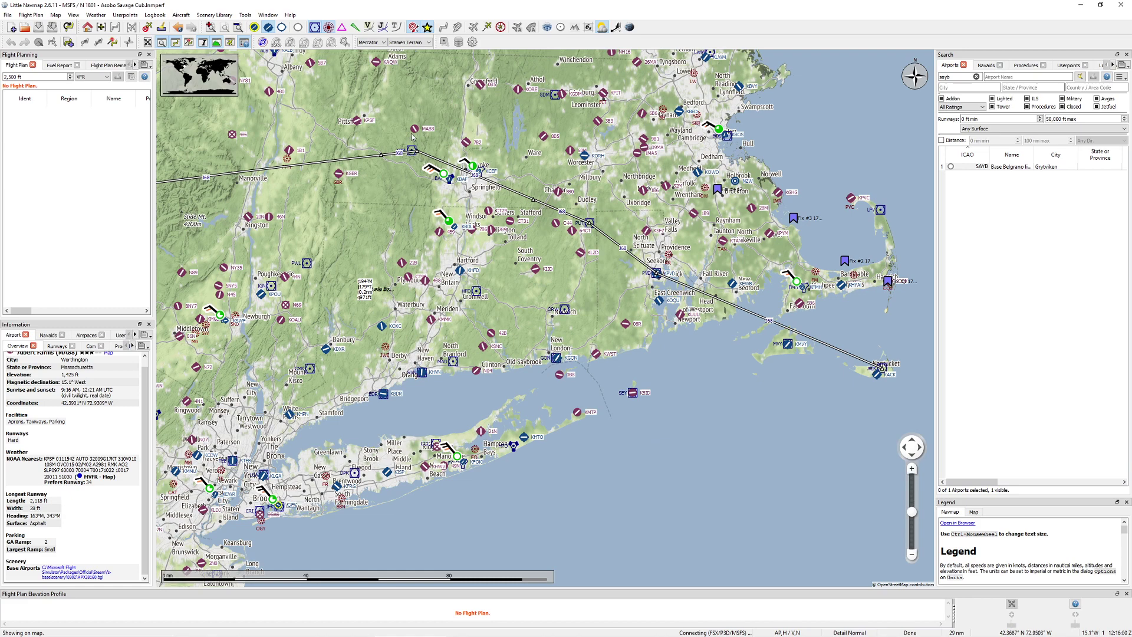
{"action": "scroll", "coordinate": [347, 186], "scroll_direction": "down", "scroll_amount": 3}
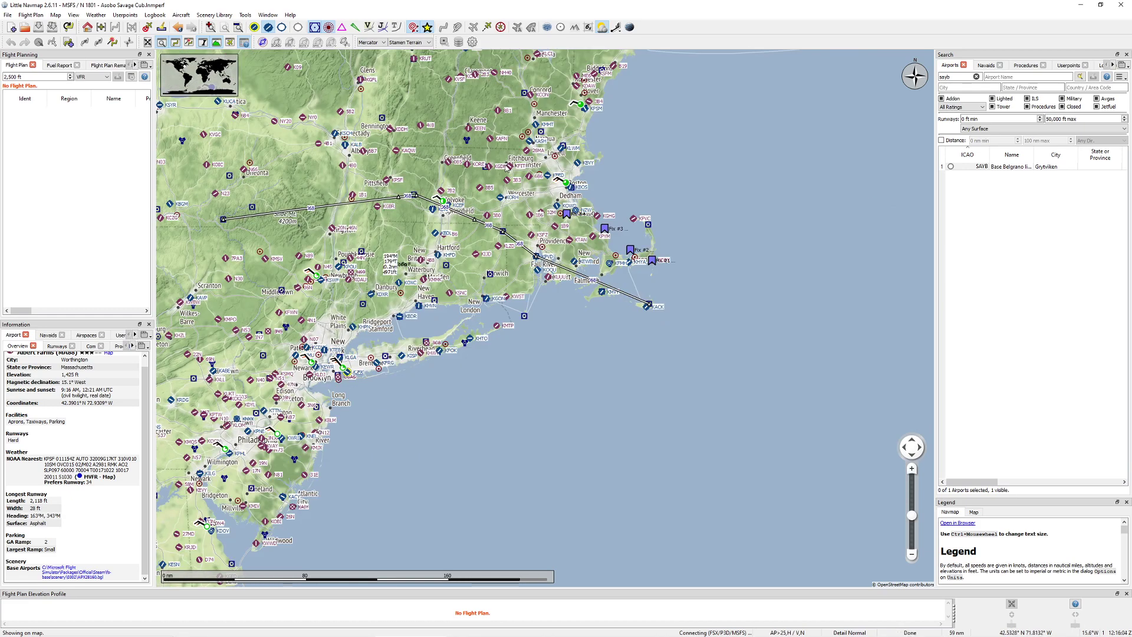
{"action": "double_click", "coordinate": [489, 171]}
{"action": "scroll", "coordinate": [446, 269], "scroll_direction": "down", "scroll_amount": 6}
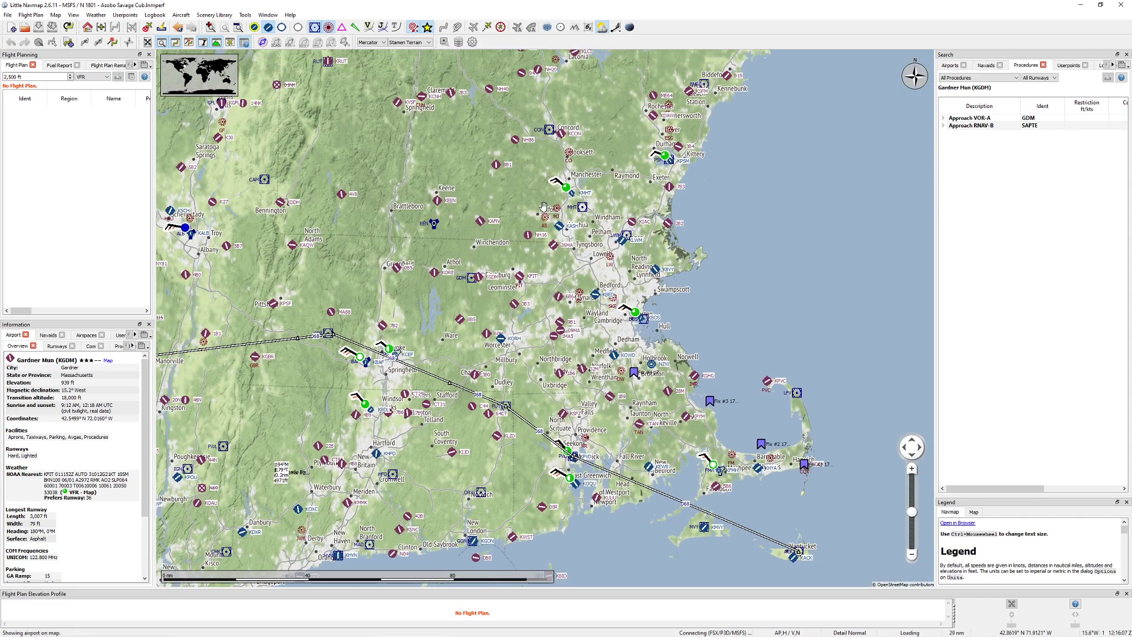
{"action": "left_click_drag", "start_coordinate": [543, 207], "coordinate": [680, 142]}
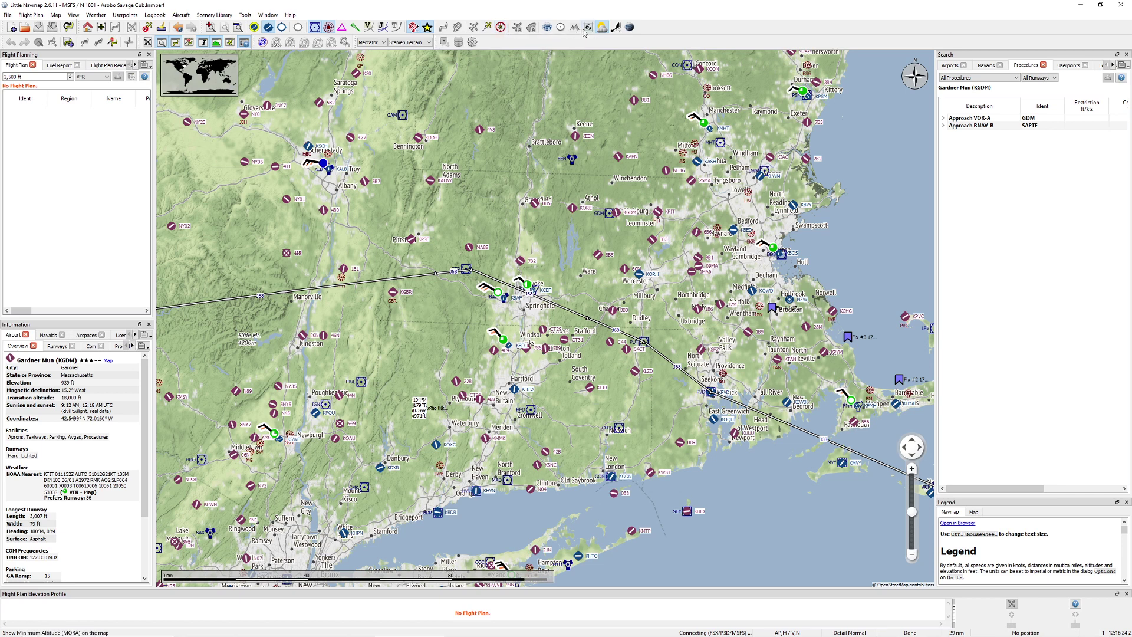
Show the latitude/longitude grid and switch the map to the OpenStreetMap theme
{"action": "left_click", "coordinate": [546, 28]}
{"action": "left_click", "coordinate": [420, 42]}
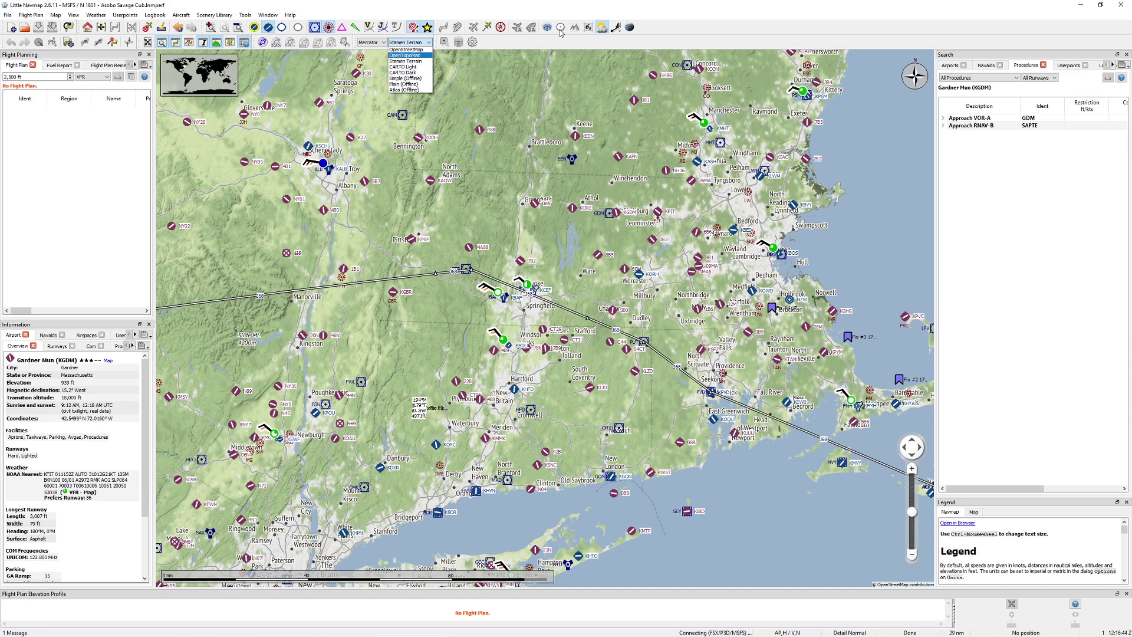
{"action": "left_click", "coordinate": [406, 49]}
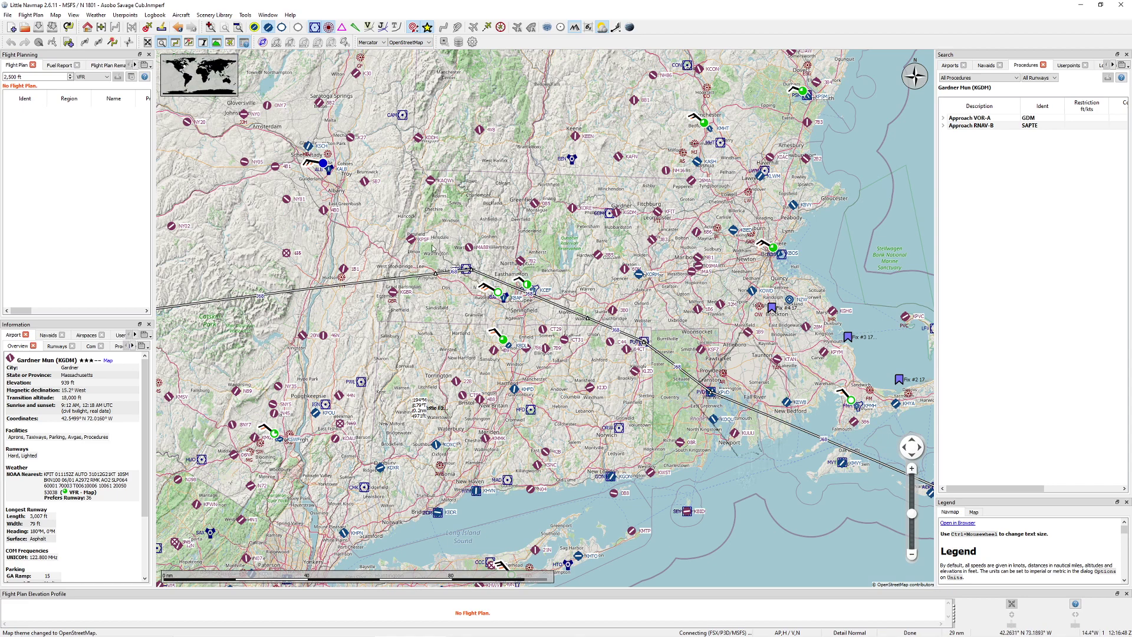
Try the Plain (Offline) theme, then settle on Atlas (Offline) terrain relief
{"action": "left_click", "coordinate": [416, 42]}
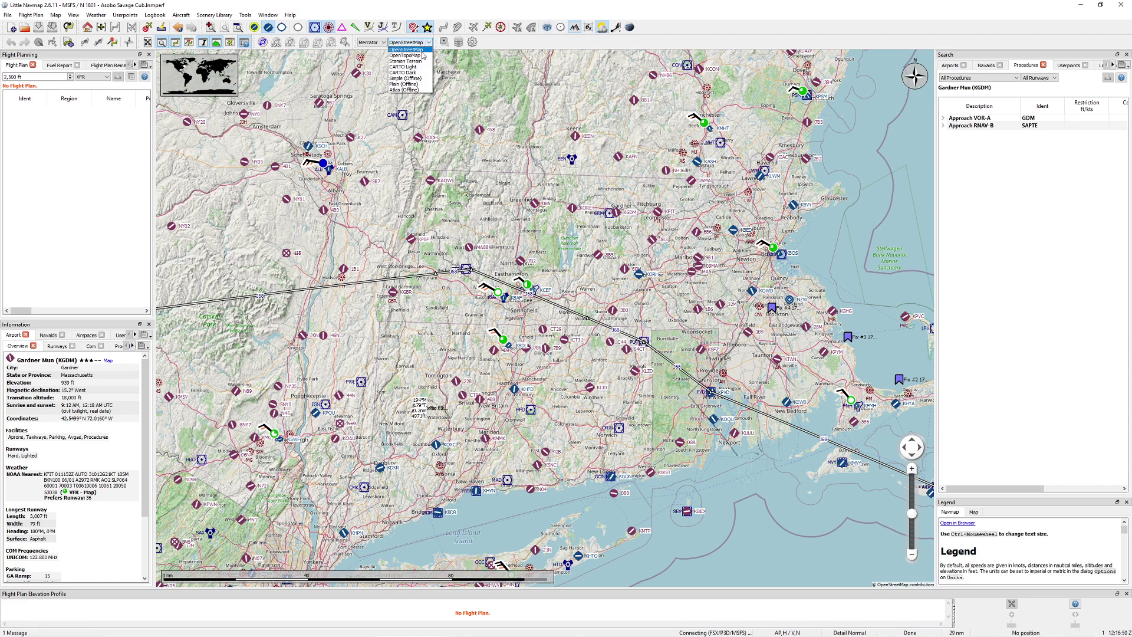
{"action": "left_click", "coordinate": [414, 84]}
{"action": "scroll", "coordinate": [416, 43], "scroll_direction": "up", "scroll_amount": 1}
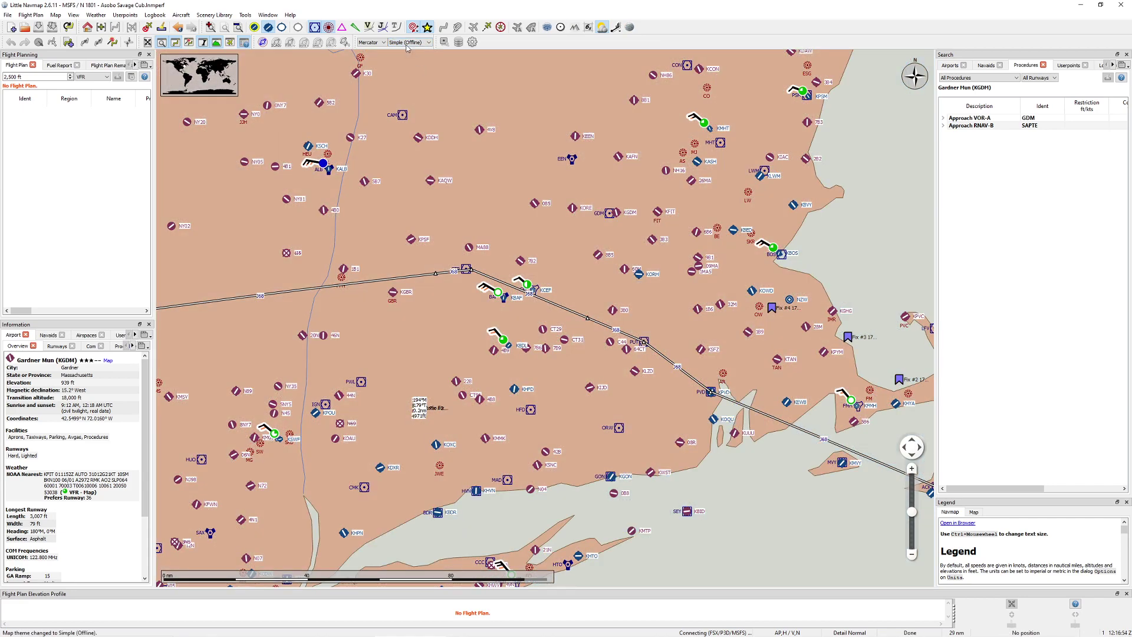
{"action": "left_click", "coordinate": [415, 42]}
{"action": "left_click", "coordinate": [416, 90]}
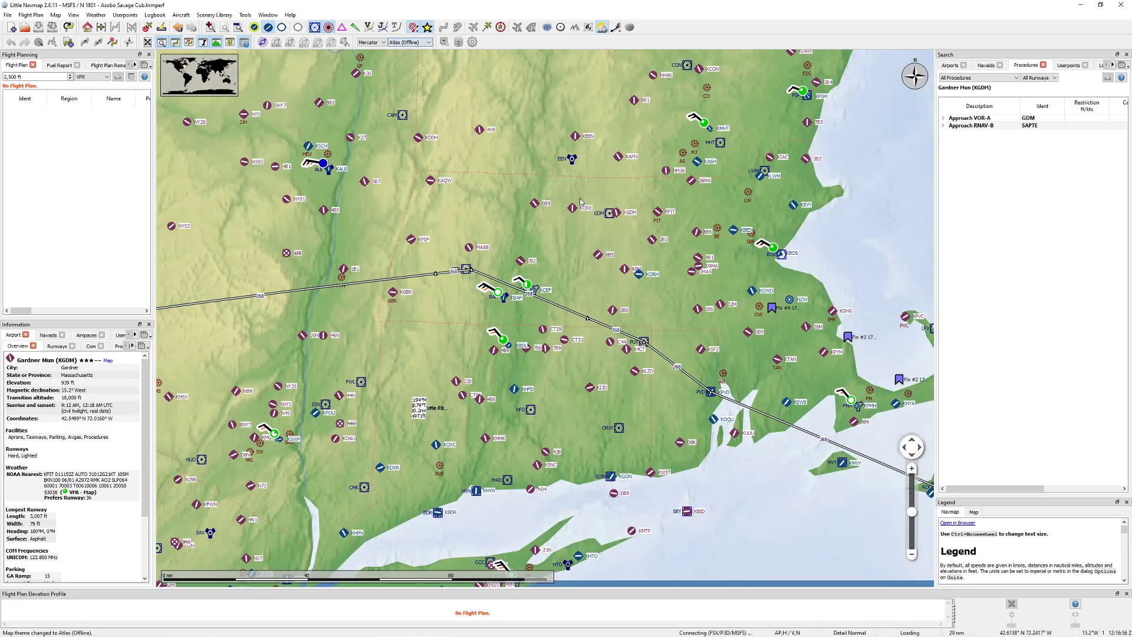
{"action": "left_click_drag", "start_coordinate": [547, 232], "coordinate": [543, 162]}
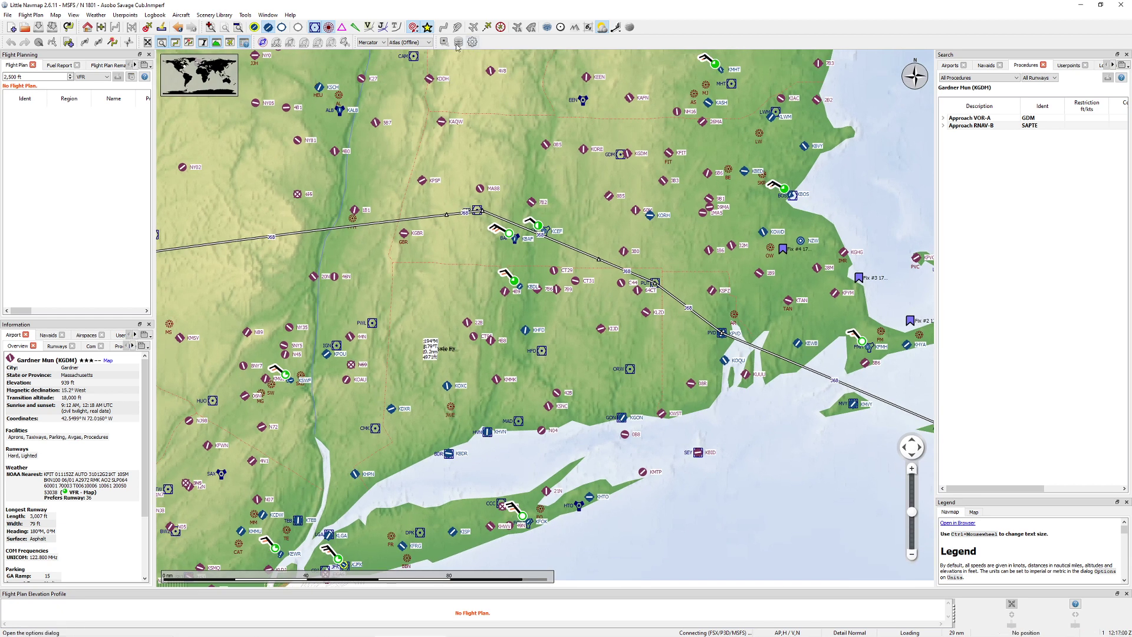
Show minimum off-route altitudes and look over the area to the north-west
{"action": "left_click", "coordinate": [586, 28]}
{"action": "scroll", "coordinate": [599, 304], "scroll_direction": "up", "scroll_amount": 1}
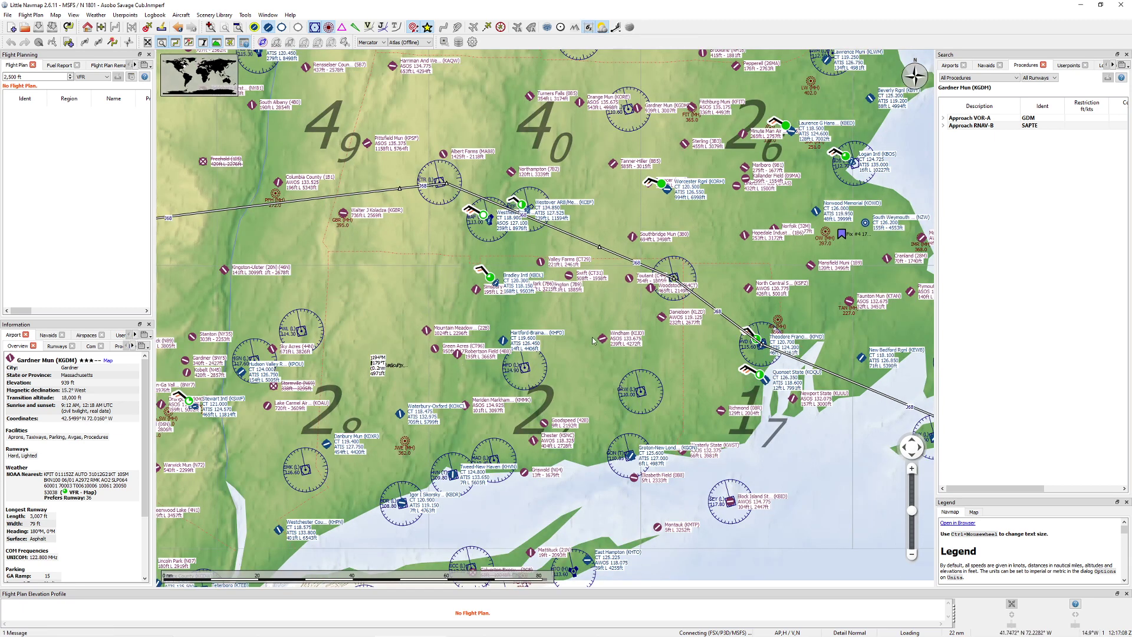
{"action": "left_click_drag", "start_coordinate": [549, 213], "coordinate": [598, 322]}
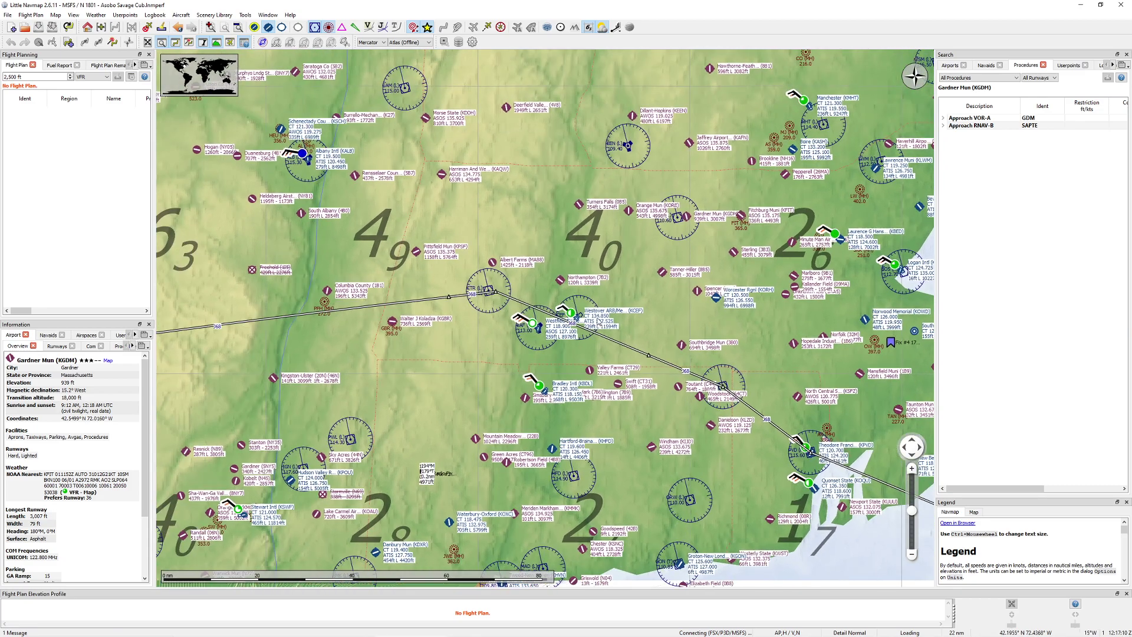
{"action": "scroll", "coordinate": [423, 296], "scroll_direction": "down", "scroll_amount": 2}
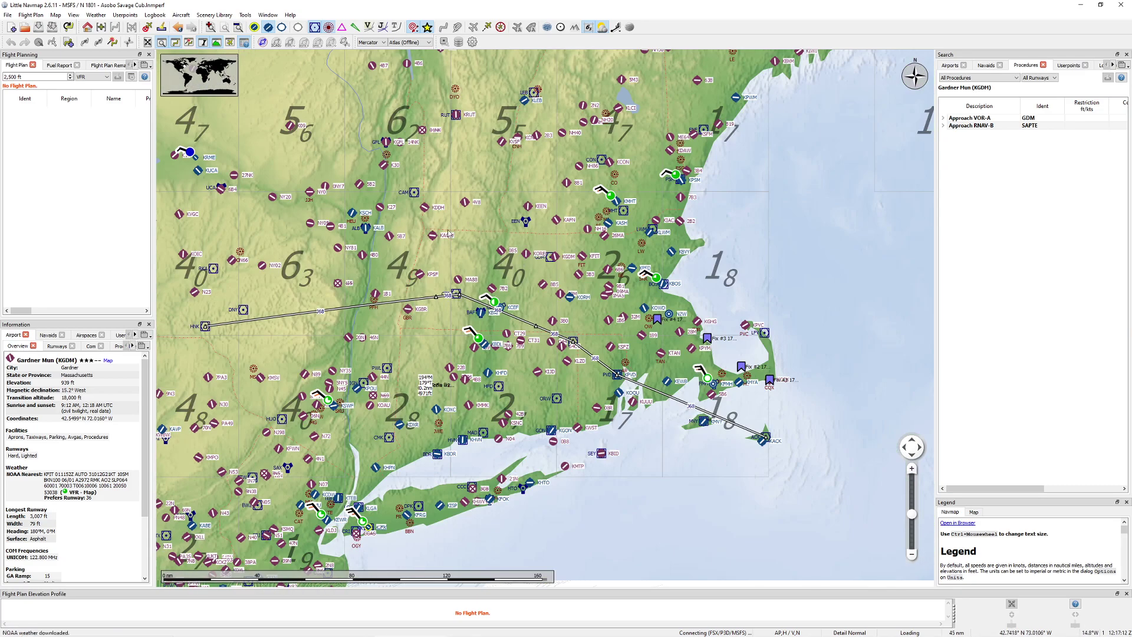
{"action": "scroll", "coordinate": [561, 253], "scroll_direction": "down", "scroll_amount": 3}
Hide the wind altitude numbers and turn on airport weather icons over New England
{"action": "left_click_drag", "start_coordinate": [560, 253], "coordinate": [481, 283]}
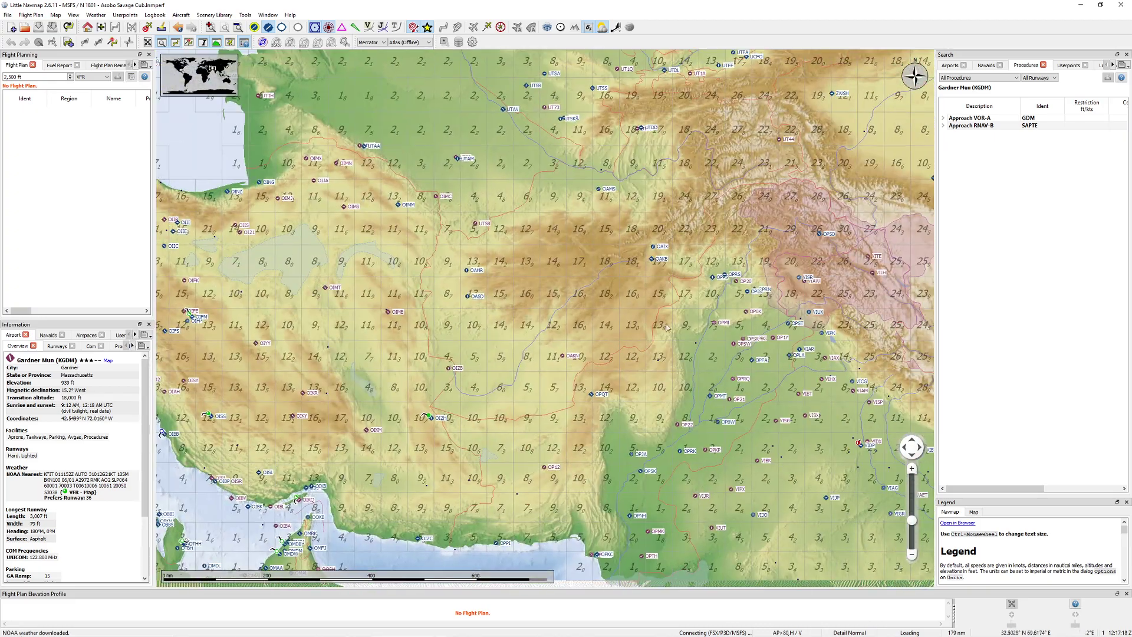
{"action": "scroll", "coordinate": [577, 298], "scroll_direction": "up", "scroll_amount": 2}
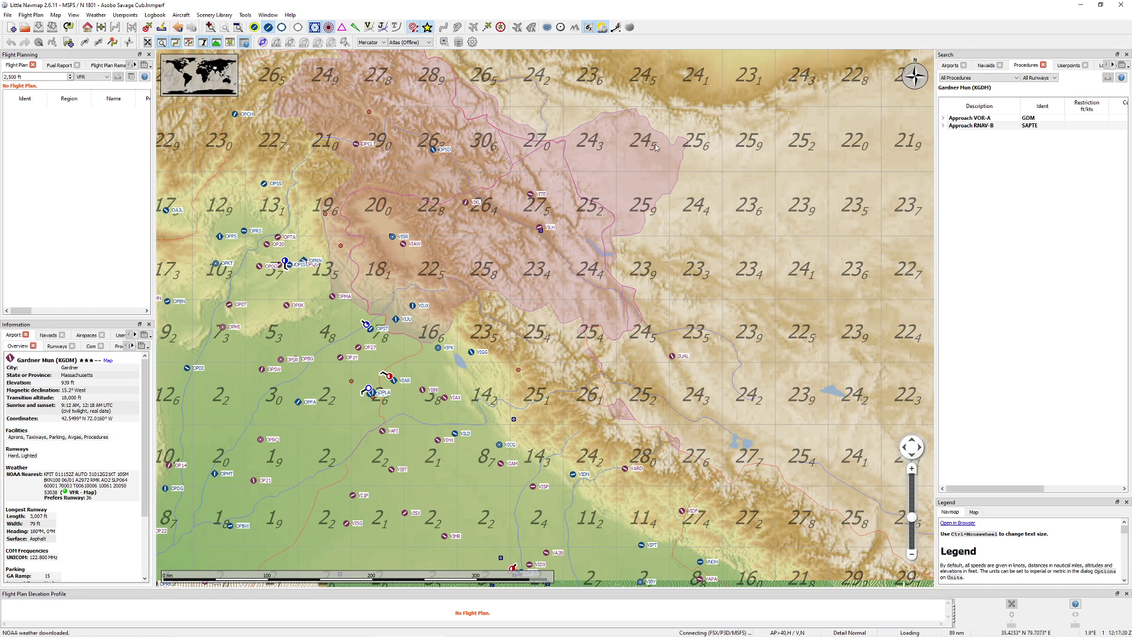
{"action": "left_click", "coordinate": [588, 27]}
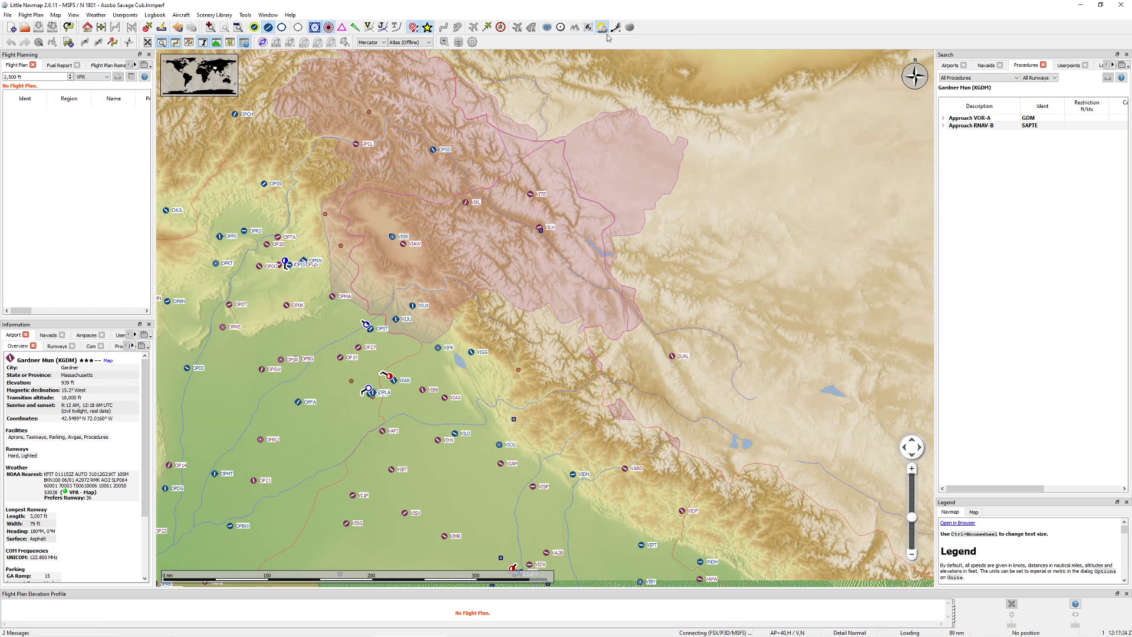
{"action": "left_click", "coordinate": [602, 29]}
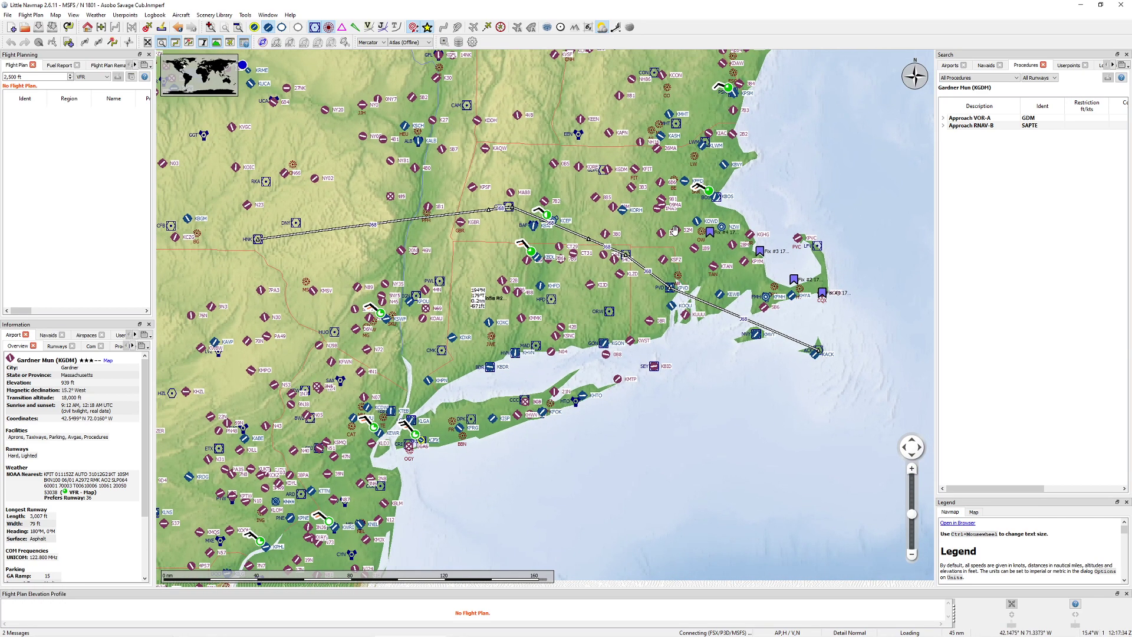
Try the flight simulator, then VATSIM, as the airport weather source
{"action": "left_click_drag", "start_coordinate": [637, 264], "coordinate": [669, 233]}
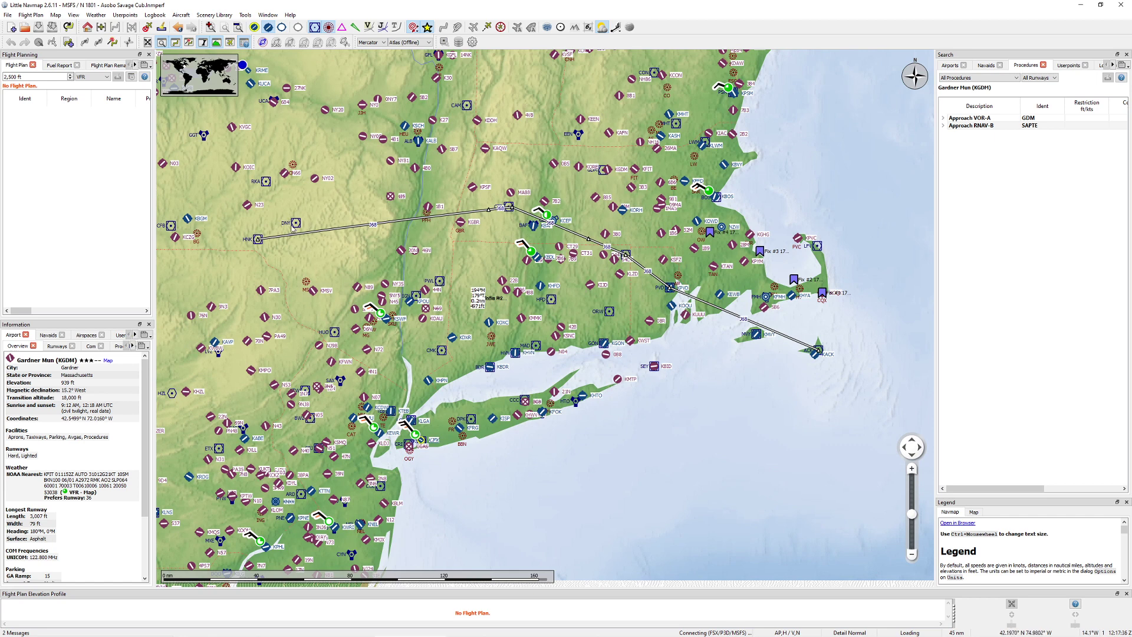
{"action": "left_click", "coordinate": [95, 15]}
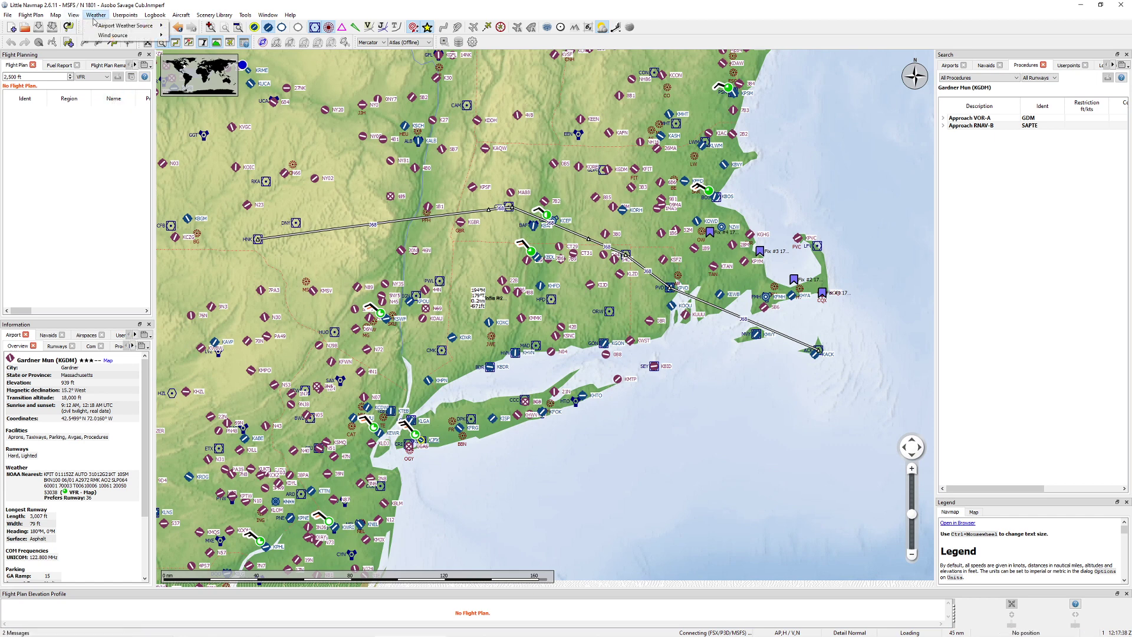
{"action": "mouse_move", "coordinate": [142, 25]}
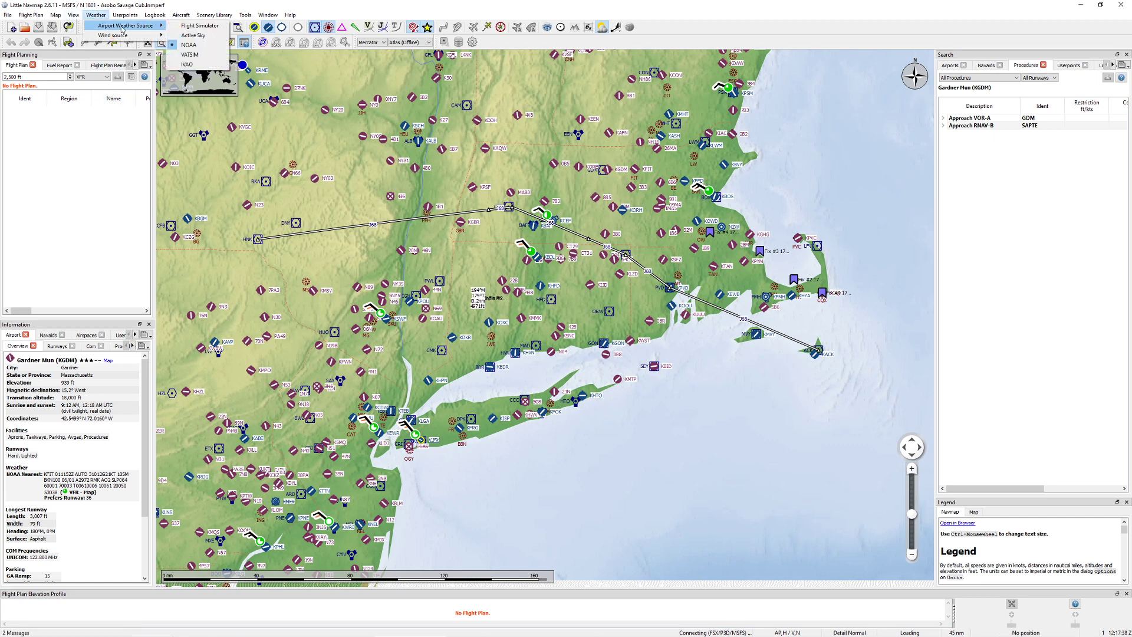
{"action": "left_click", "coordinate": [211, 26]}
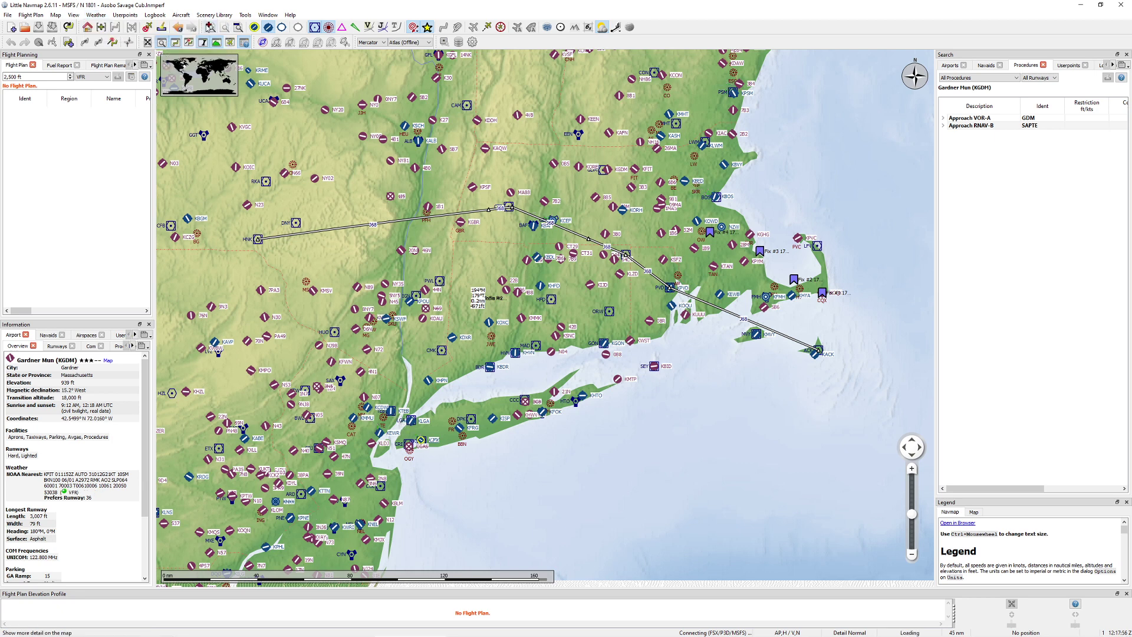
{"action": "left_click", "coordinate": [100, 16]}
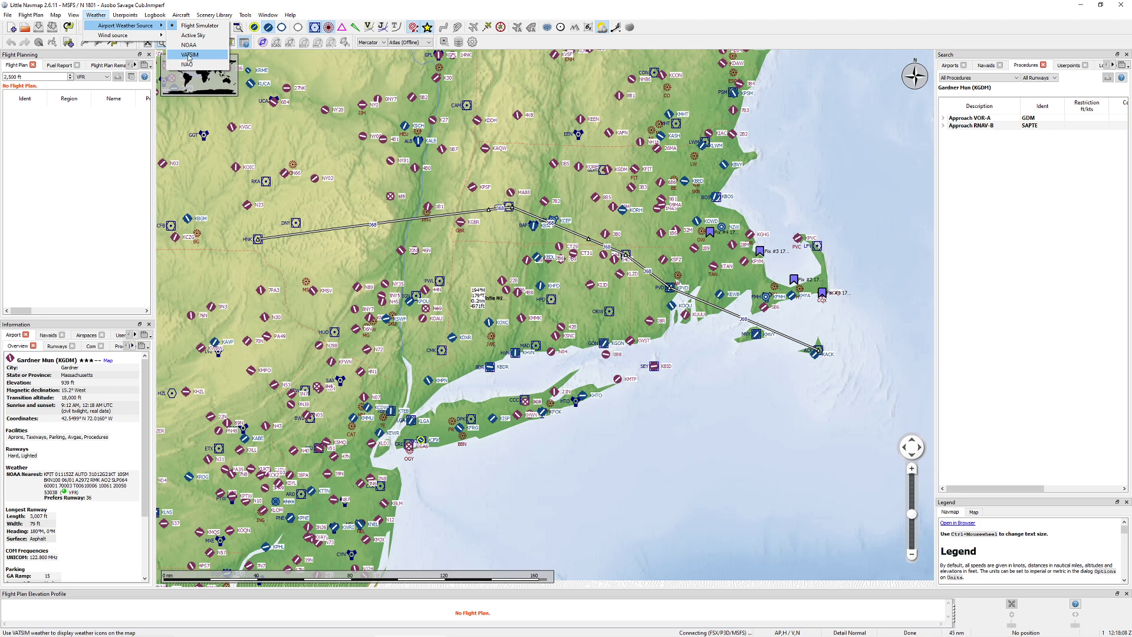
{"action": "left_click", "coordinate": [203, 58]}
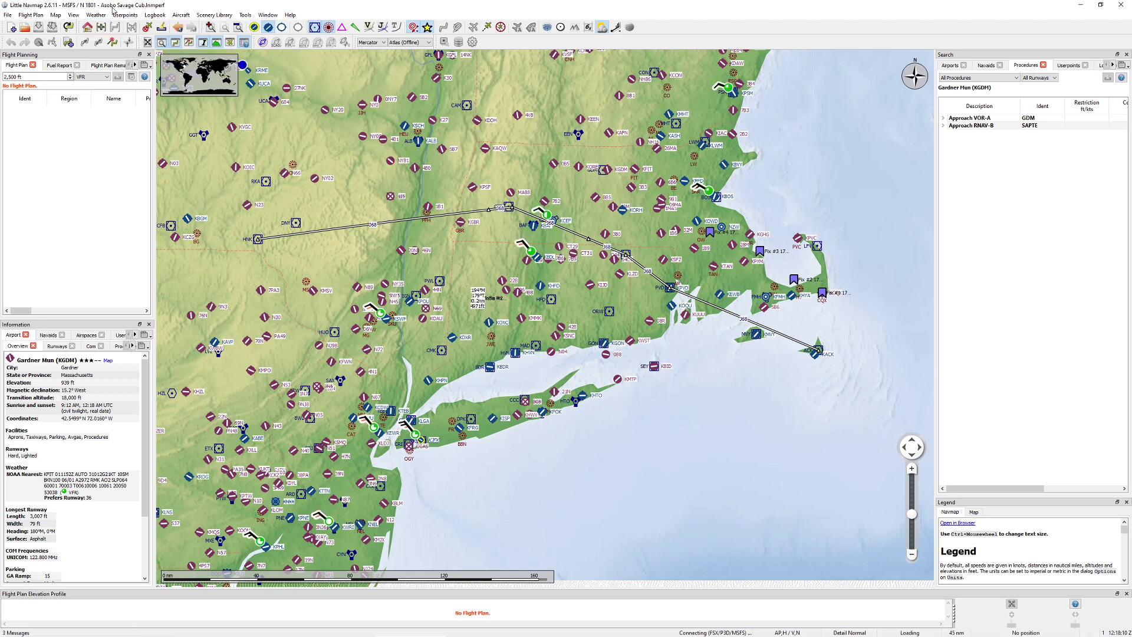
Try IVAO as the airport weather source, then settle on NOAA
{"action": "left_click", "coordinate": [124, 16]}
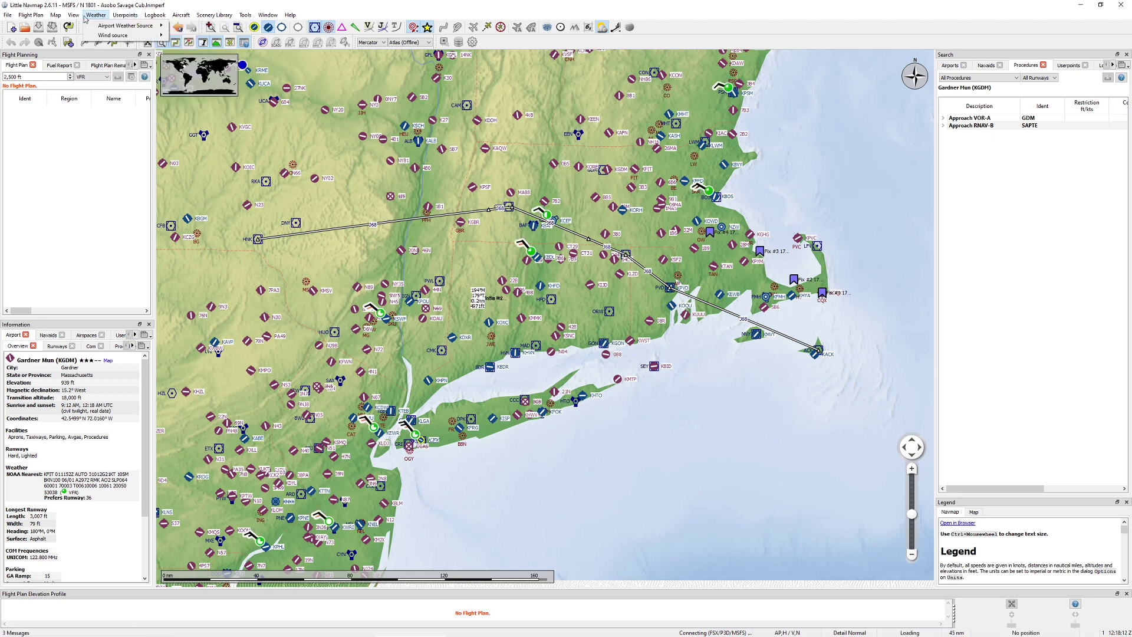
{"action": "mouse_move", "coordinate": [62, 16]}
{"action": "mouse_move", "coordinate": [98, 16]}
{"action": "left_click", "coordinate": [194, 66]}
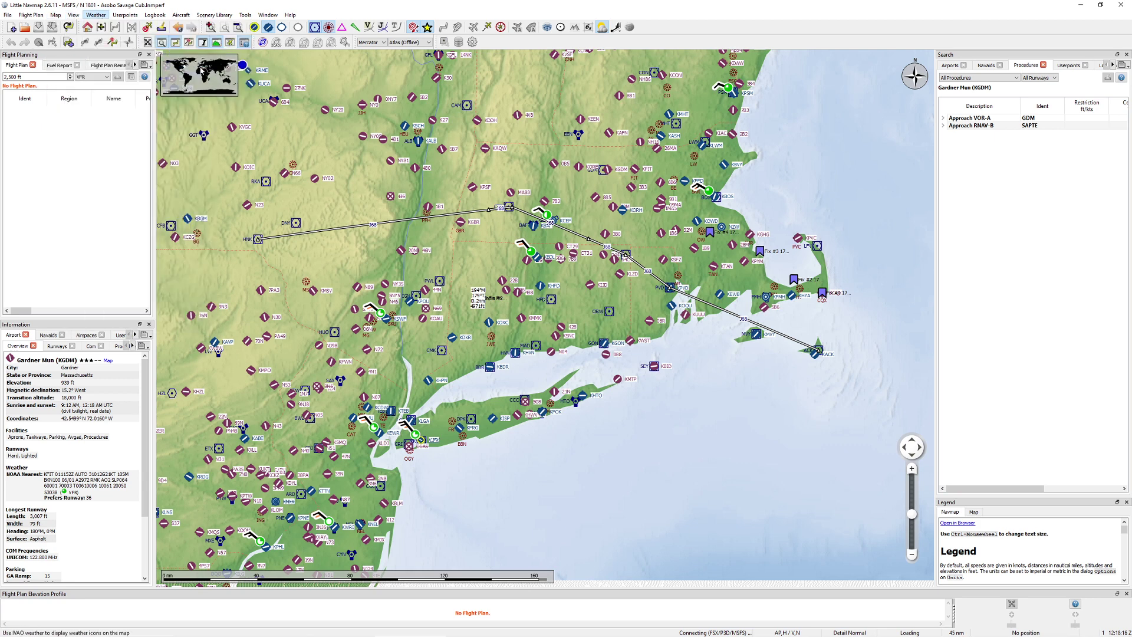
{"action": "left_click", "coordinate": [74, 15]}
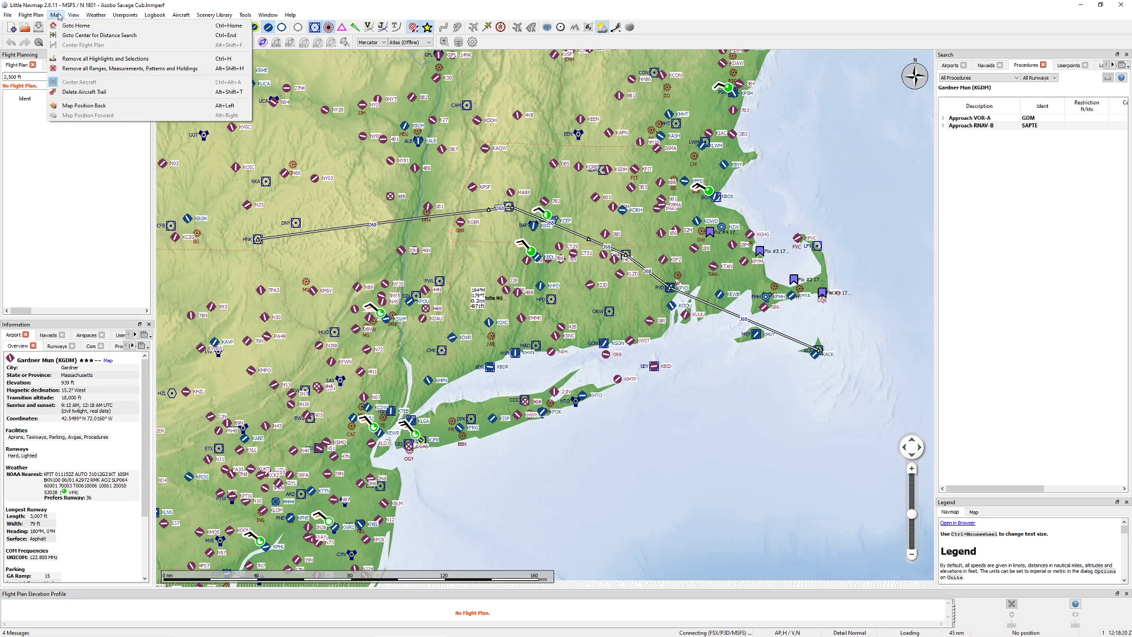
{"action": "mouse_move", "coordinate": [90, 16]}
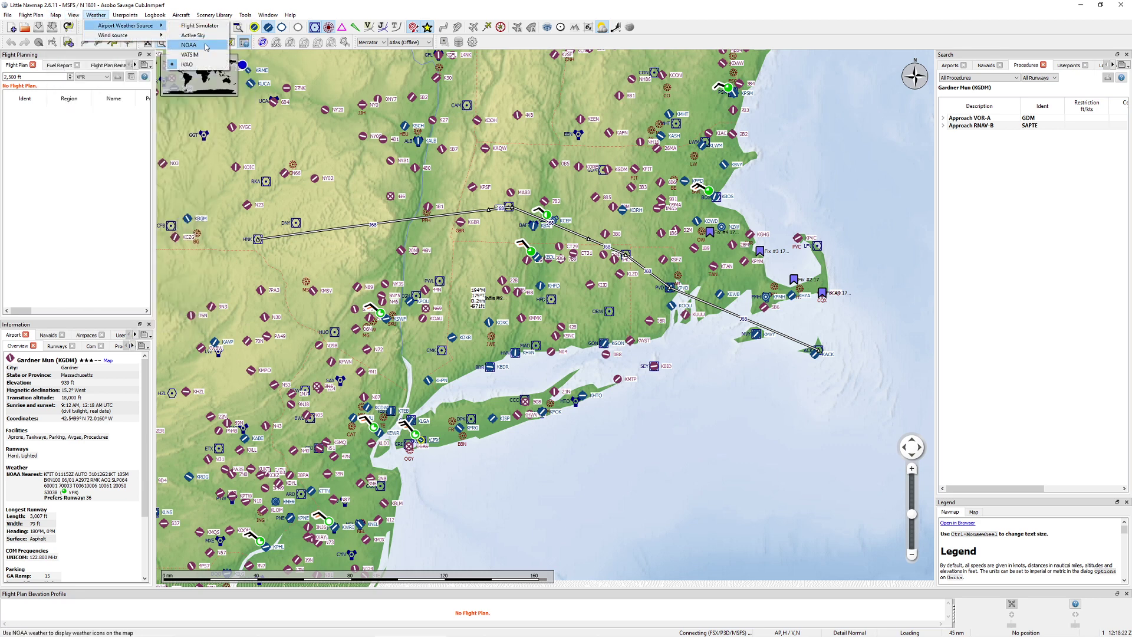
{"action": "left_click", "coordinate": [188, 47]}
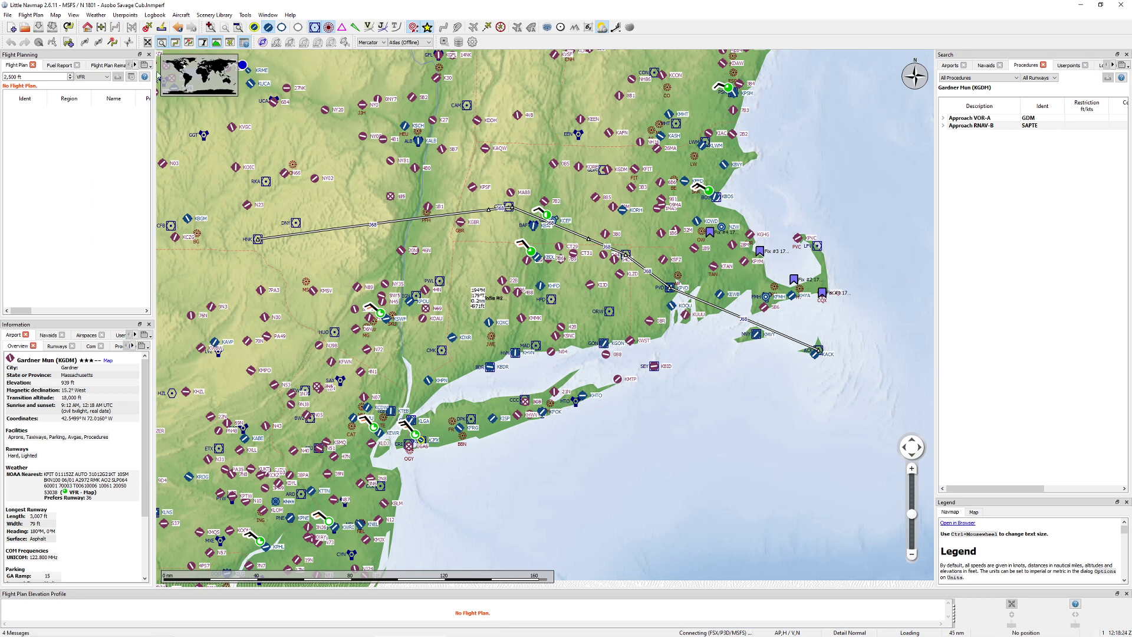
Show Bradley Intl (KBDL) airport details in the information panel
{"action": "scroll", "coordinate": [540, 254], "scroll_direction": "up", "scroll_amount": 2}
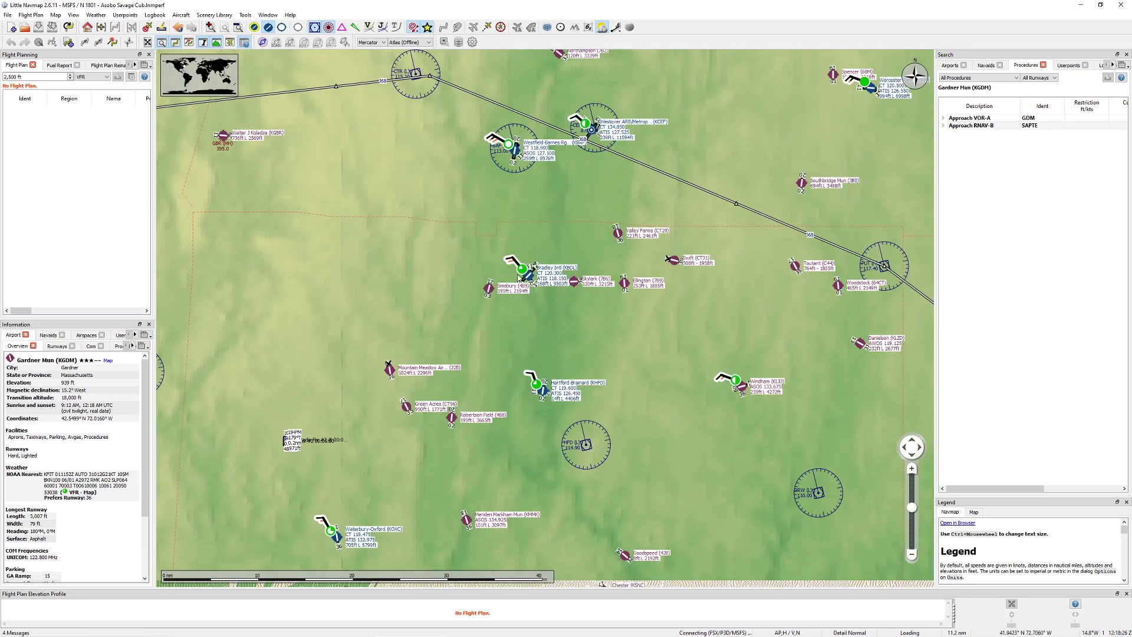
{"action": "left_click", "coordinate": [520, 270]}
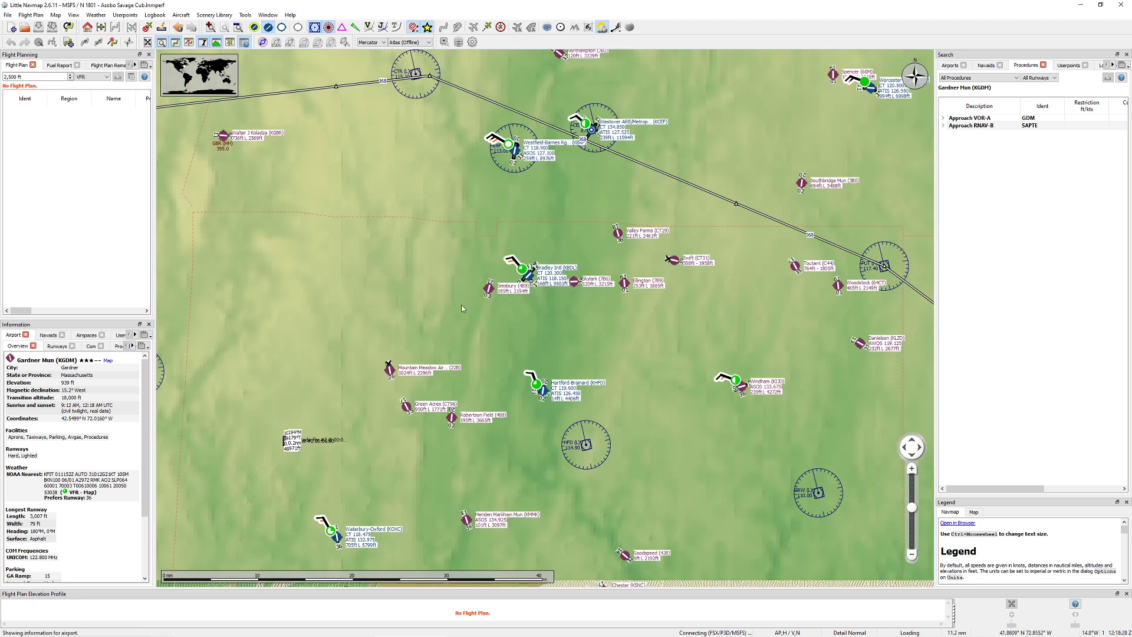
{"action": "right_click", "coordinate": [529, 277]}
{"action": "left_click", "coordinate": [541, 284]}
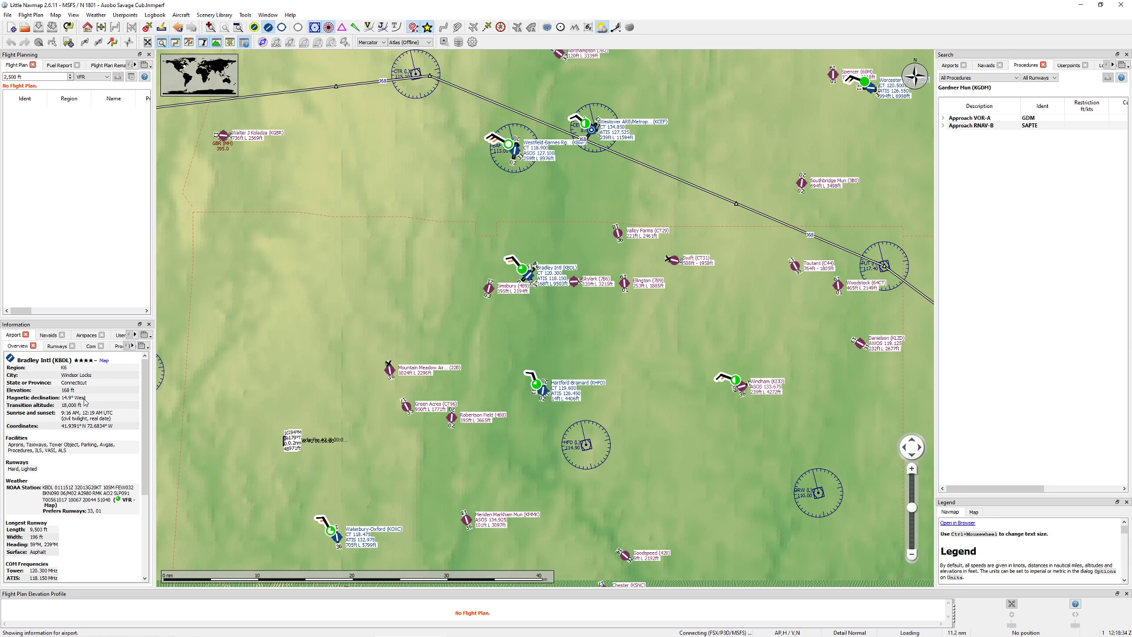
Read Bradley's METAR, highlighting the wind group 32013G20KT, then pan the map north-west
{"action": "scroll", "coordinate": [56, 457], "scroll_direction": "down", "scroll_amount": 1}
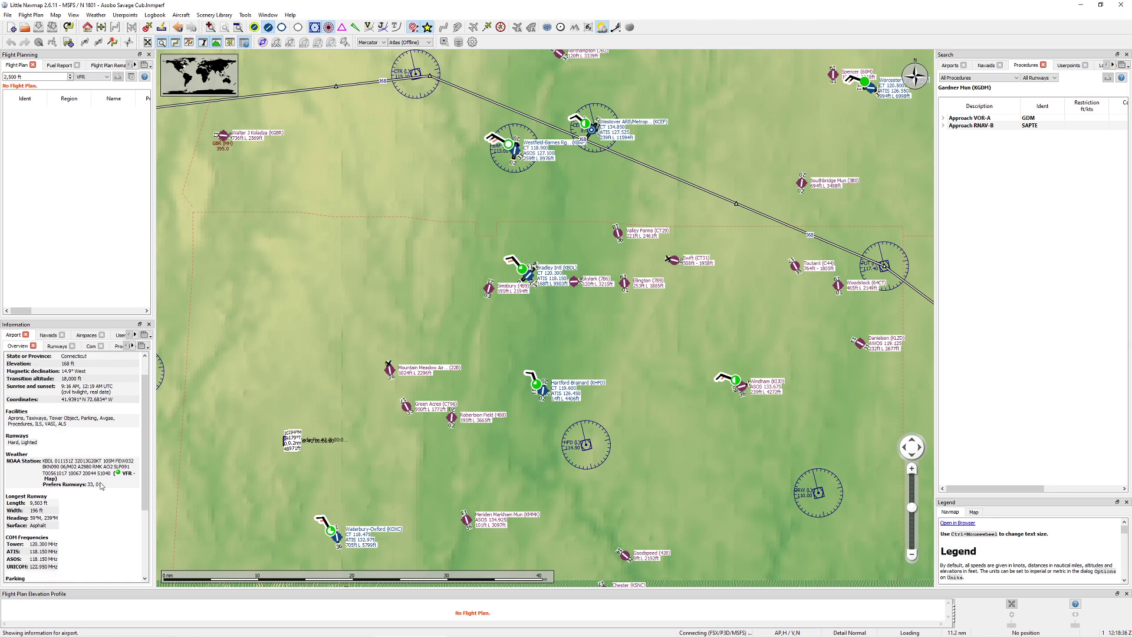
{"action": "left_click_drag", "start_coordinate": [106, 487], "coordinate": [41, 464]}
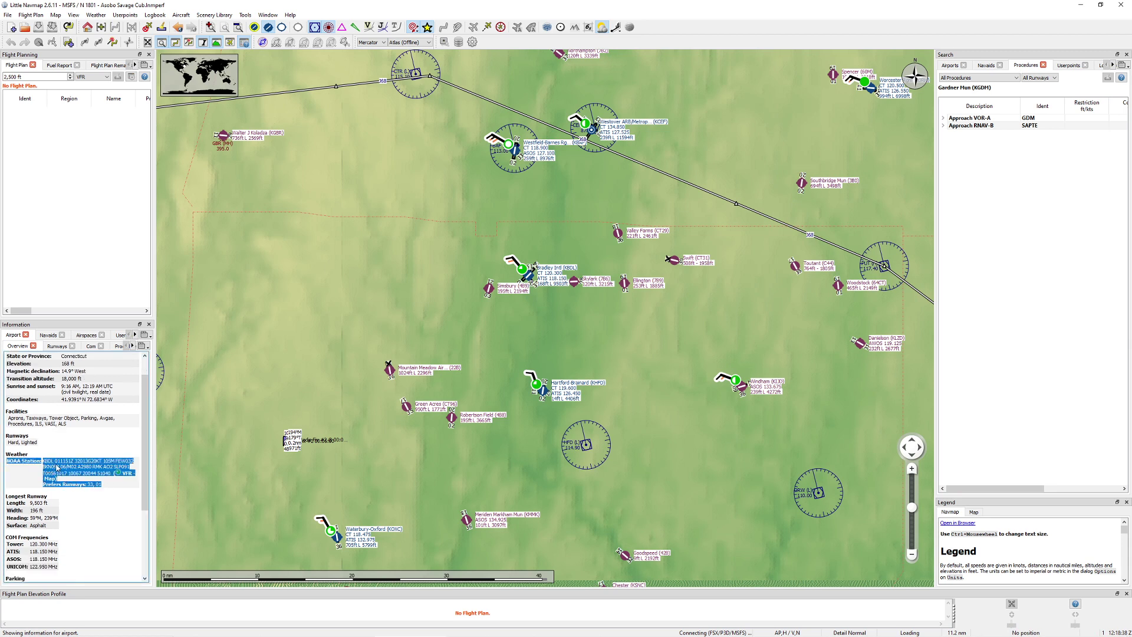
{"action": "left_click", "coordinate": [57, 468]}
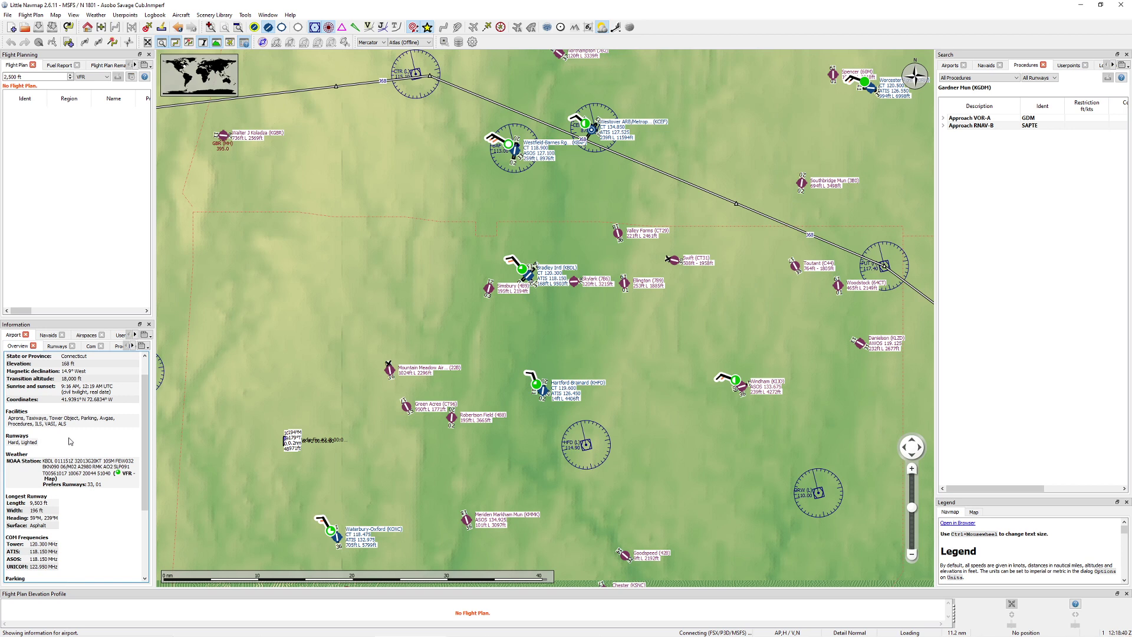
{"action": "scroll", "coordinate": [81, 440], "scroll_direction": "down", "scroll_amount": 2}
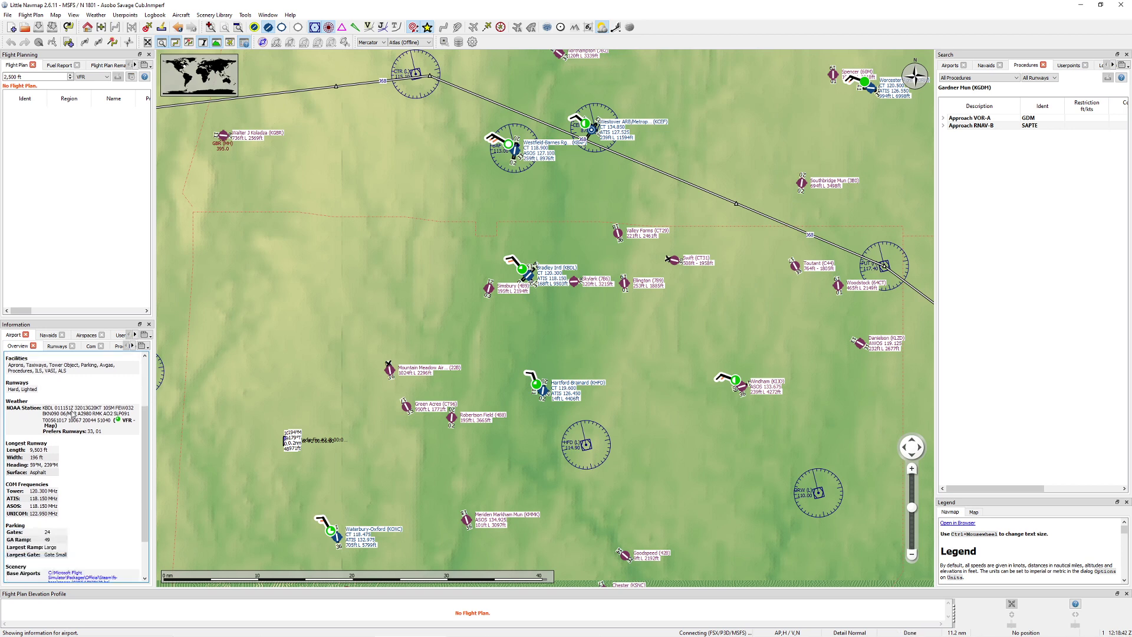
{"action": "left_click_drag", "start_coordinate": [75, 408], "coordinate": [100, 411]}
{"action": "left_click", "coordinate": [91, 416]}
{"action": "scroll", "coordinate": [250, 342], "scroll_direction": "down", "scroll_amount": 3}
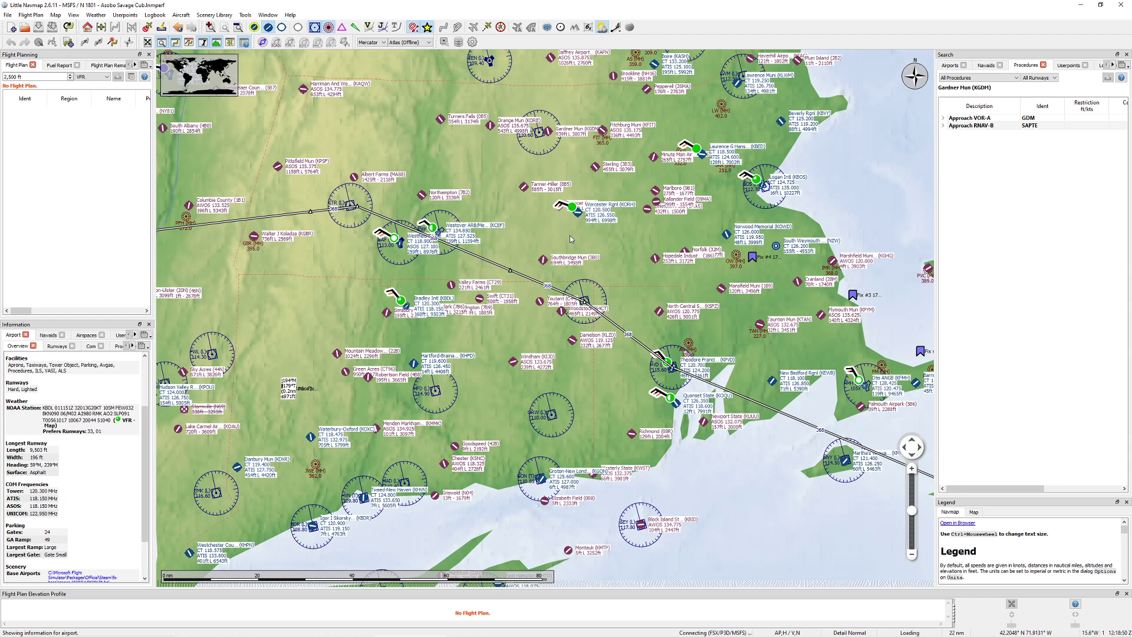
{"action": "left_click_drag", "start_coordinate": [557, 226], "coordinate": [599, 286]}
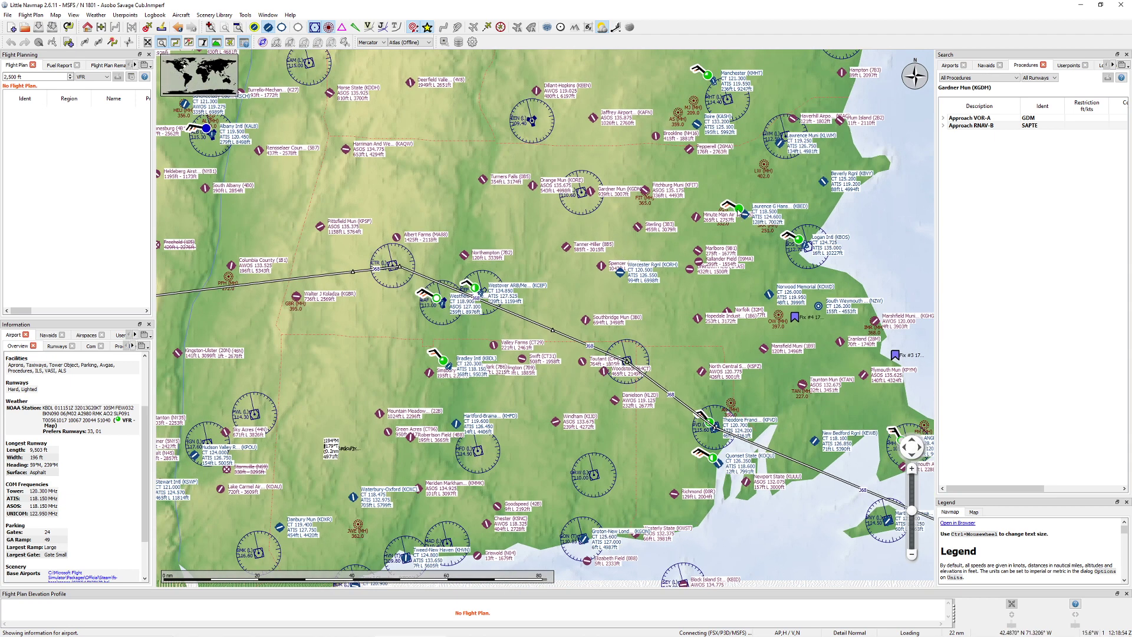
{"action": "right_click", "coordinate": [741, 208]}
{"action": "left_click", "coordinate": [741, 215]}
{"action": "right_click", "coordinate": [745, 218]}
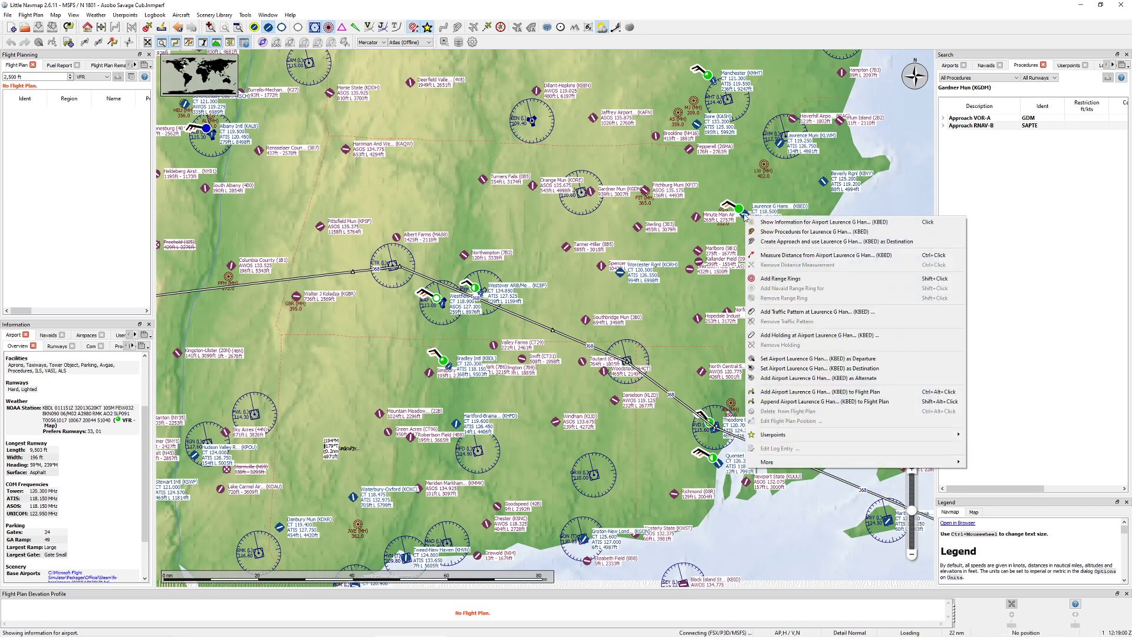
{"action": "left_click", "coordinate": [755, 221]}
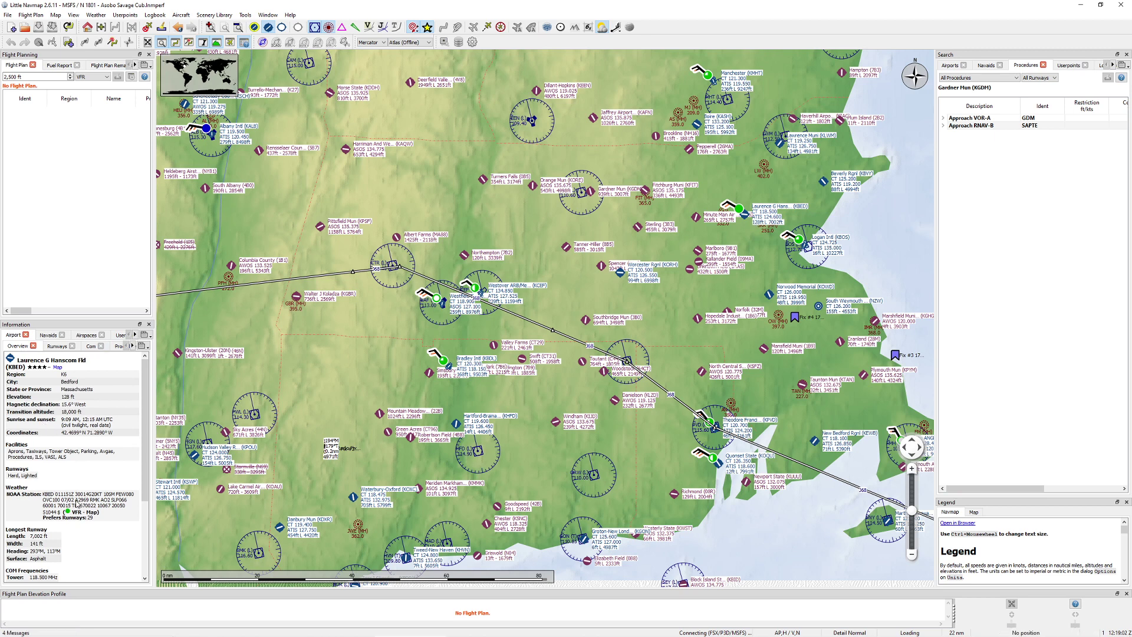
{"action": "left_click_drag", "start_coordinate": [122, 499], "coordinate": [134, 500]}
{"action": "triple_click", "coordinate": [135, 500]}
{"action": "left_click", "coordinate": [53, 503]}
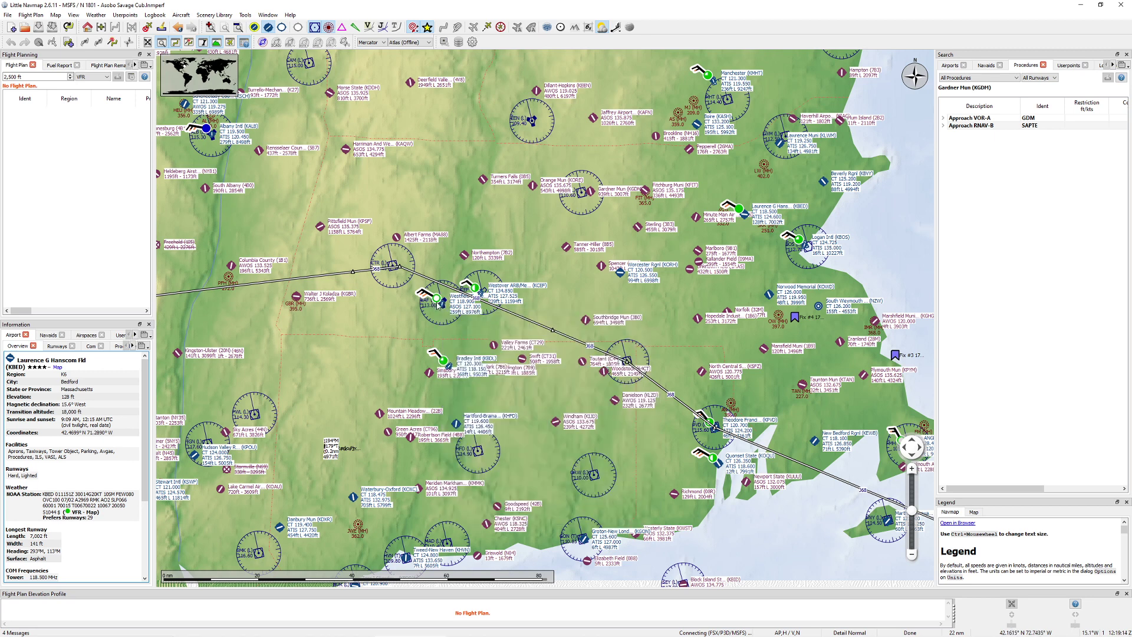
{"action": "left_click_drag", "start_coordinate": [418, 314], "coordinate": [429, 321]}
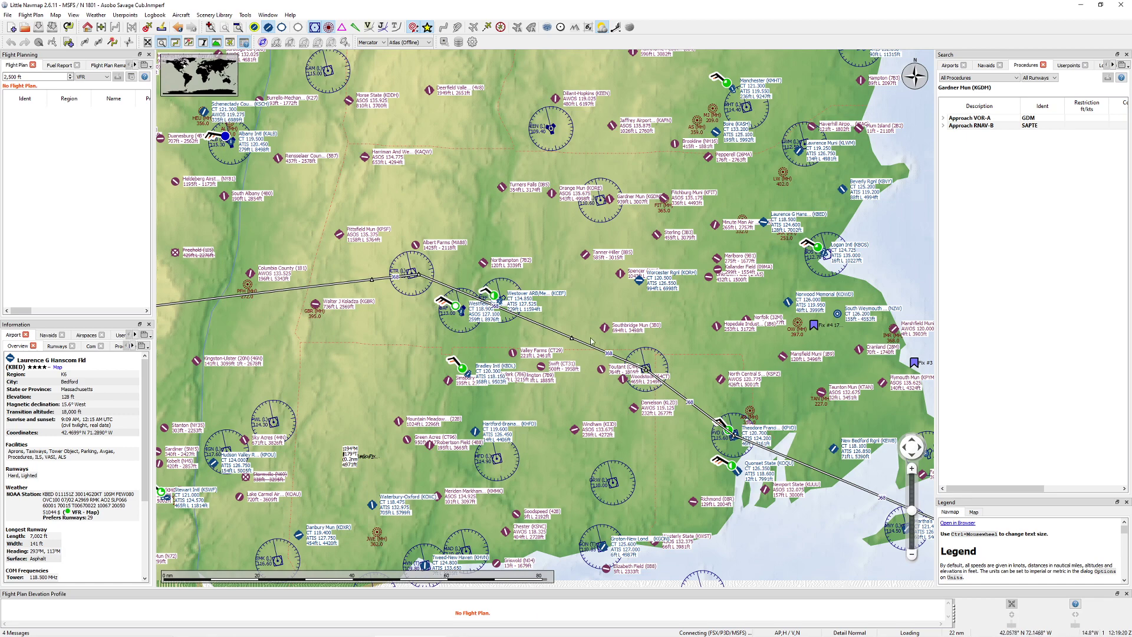
{"action": "left_click_drag", "start_coordinate": [590, 341], "coordinate": [627, 368]}
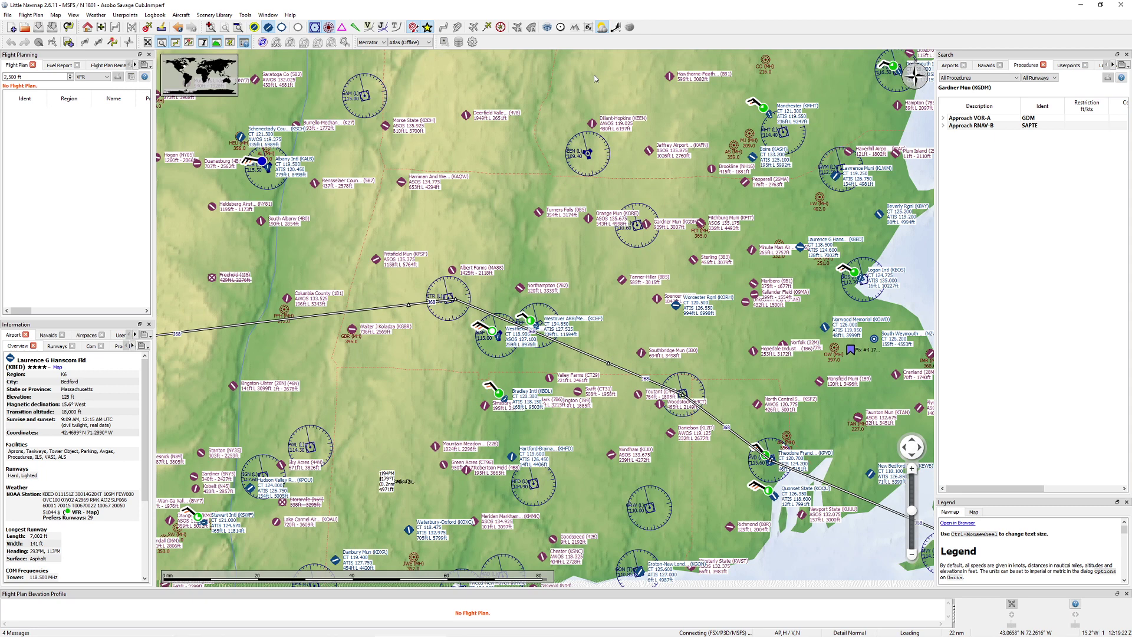
Set NOAA as the wind data source
{"action": "left_click", "coordinate": [616, 27]}
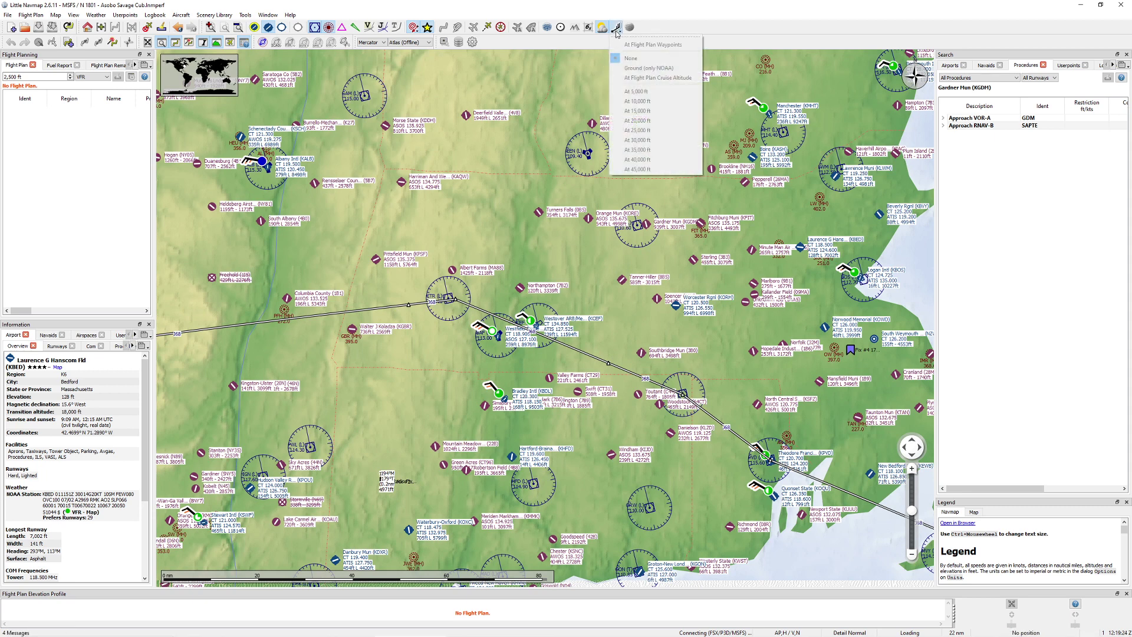
{"action": "left_click", "coordinate": [616, 32]}
{"action": "left_click", "coordinate": [74, 16]}
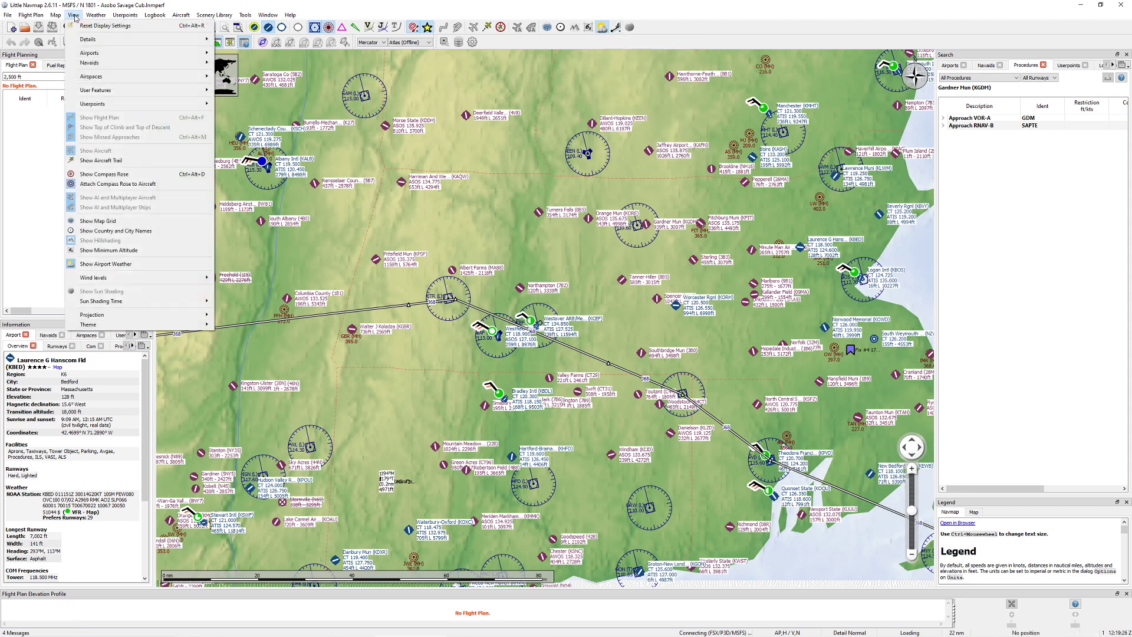
{"action": "mouse_move", "coordinate": [96, 15]}
{"action": "mouse_move", "coordinate": [116, 36]}
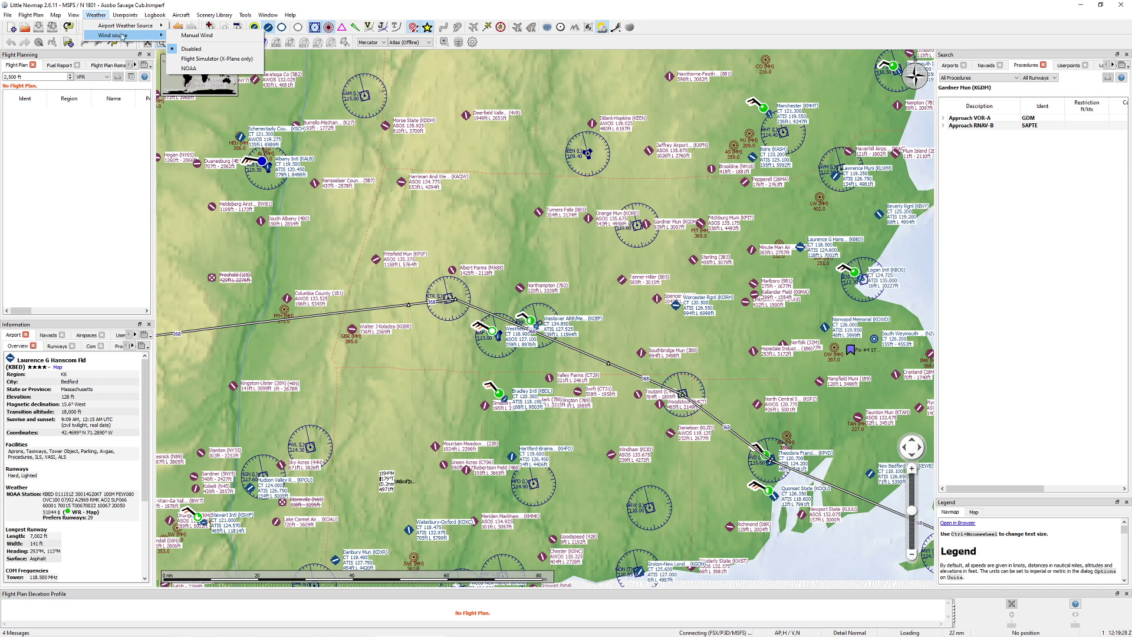
{"action": "left_click", "coordinate": [197, 70]}
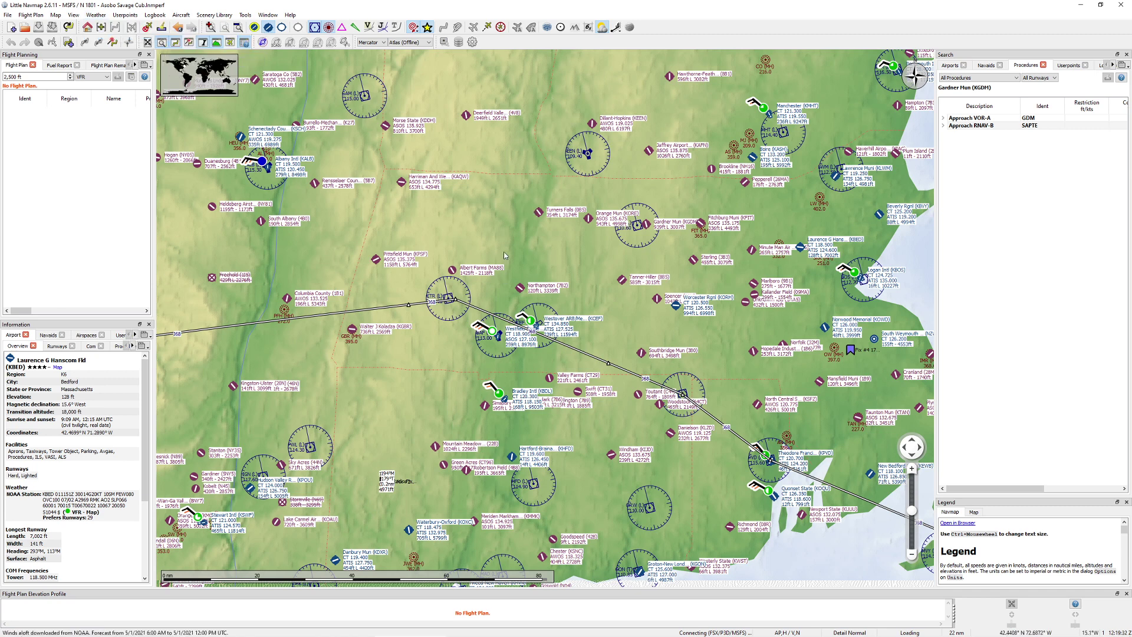
Show ground-level wind barbs and zoom in to read one: 317°M at 30 kts
{"action": "left_click_drag", "start_coordinate": [530, 177], "coordinate": [532, 201]}
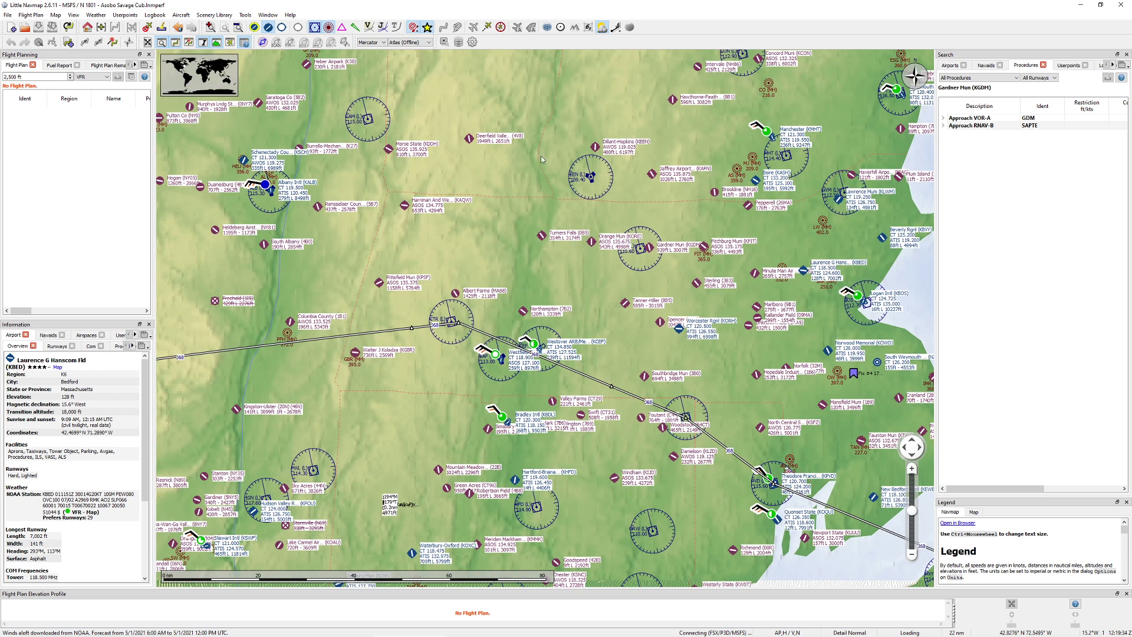
{"action": "left_click", "coordinate": [612, 30]}
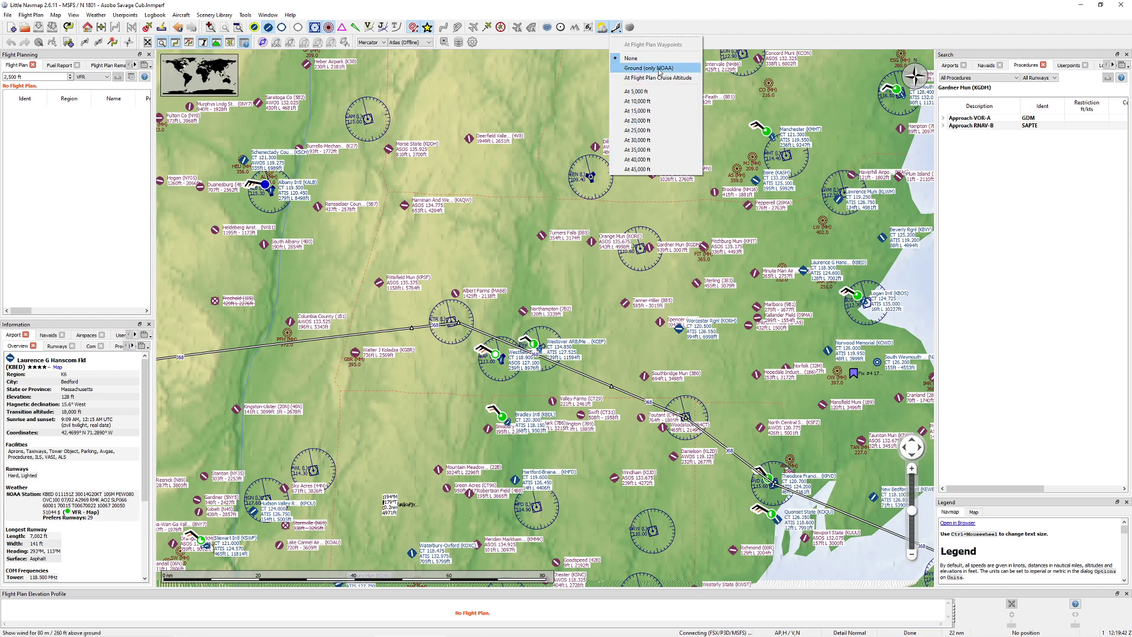
{"action": "left_click", "coordinate": [613, 80]}
{"action": "left_click_drag", "start_coordinate": [450, 213], "coordinate": [434, 139]}
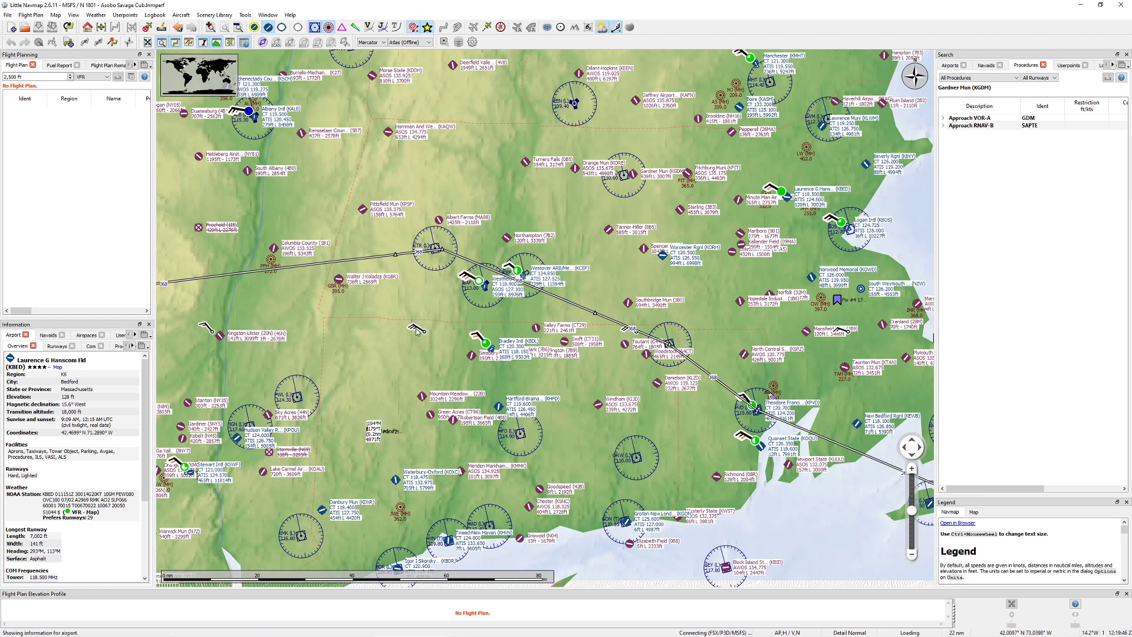
{"action": "scroll", "coordinate": [409, 328], "scroll_direction": "up", "scroll_amount": 4}
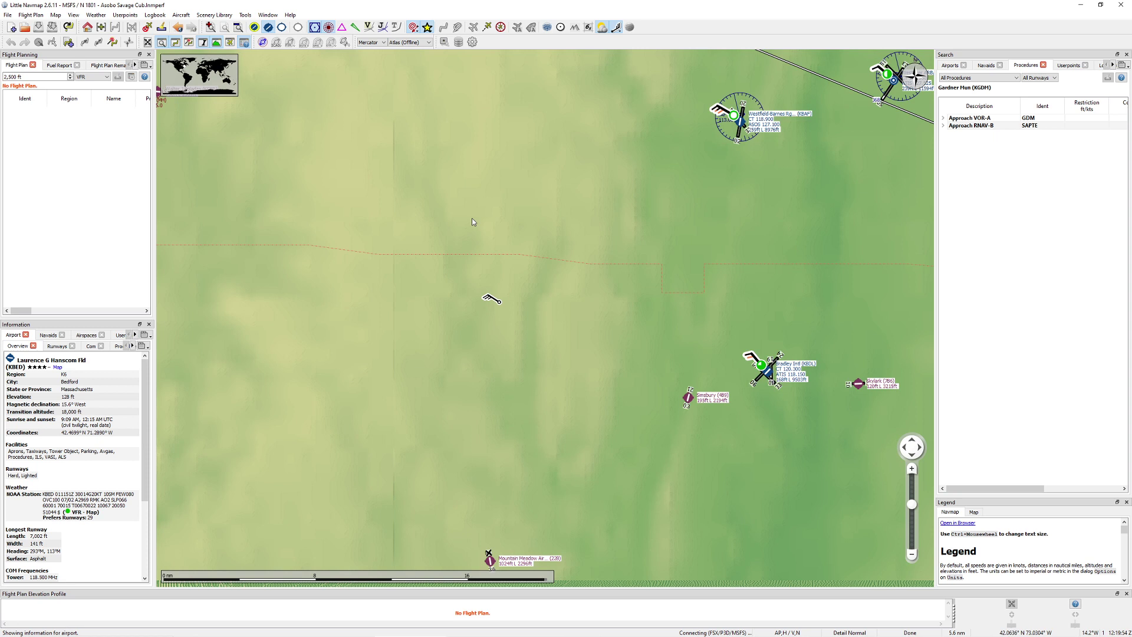
{"action": "left_click", "coordinate": [616, 28]}
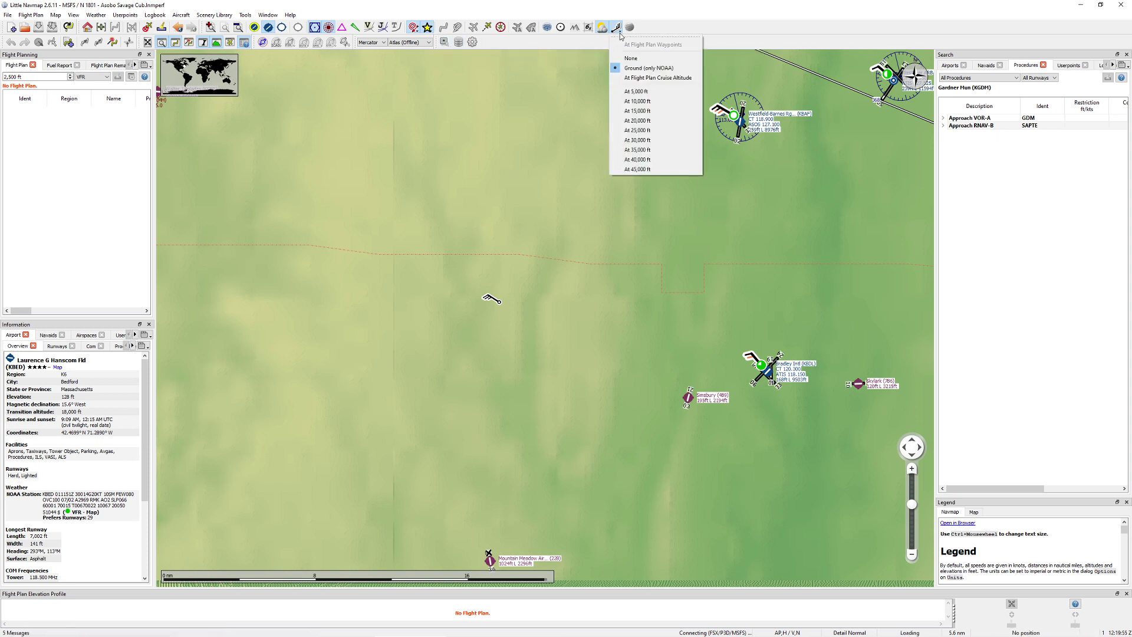
{"action": "left_click", "coordinate": [642, 70]}
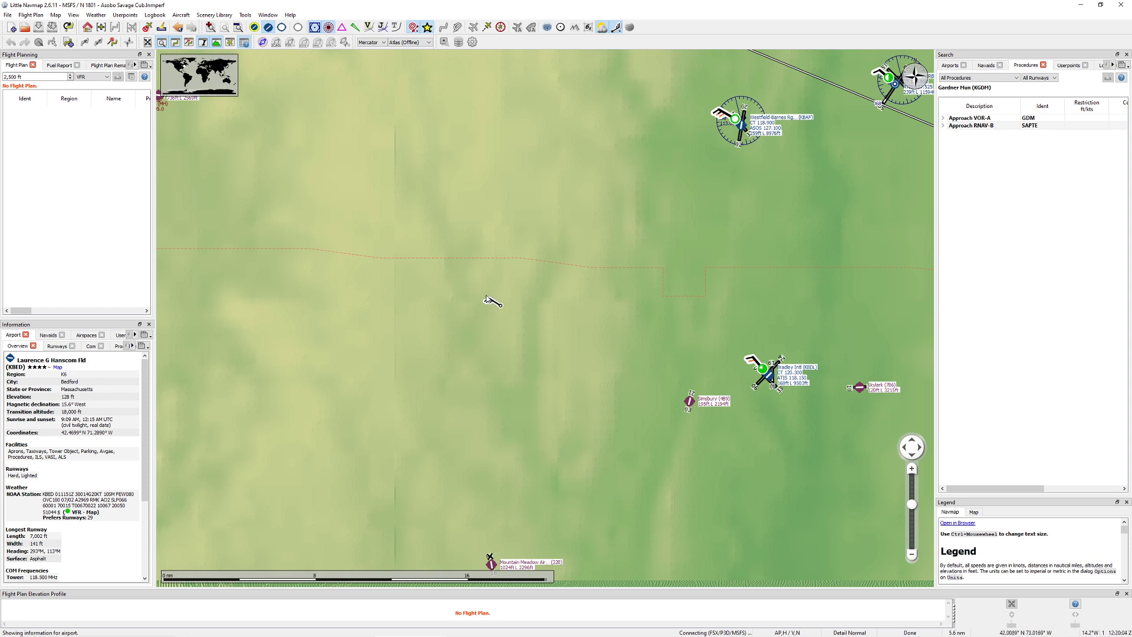
{"action": "mouse_move", "coordinate": [499, 310]}
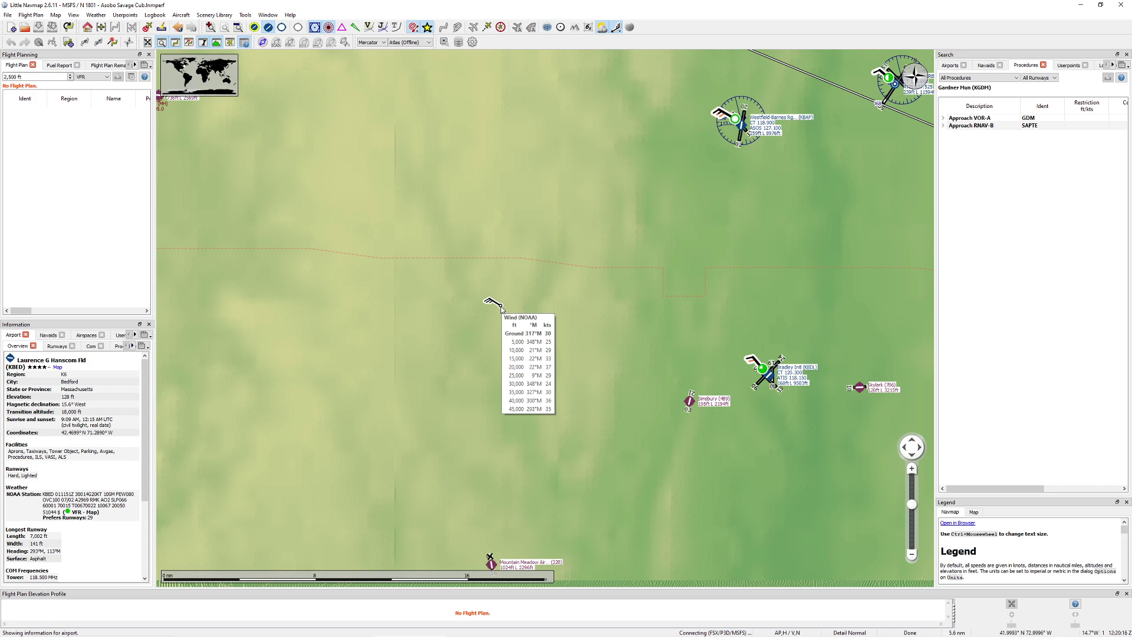
Show winds at 30,000 ft and look around Long Island Sound and Stewart Intl
{"action": "left_click", "coordinate": [617, 27]}
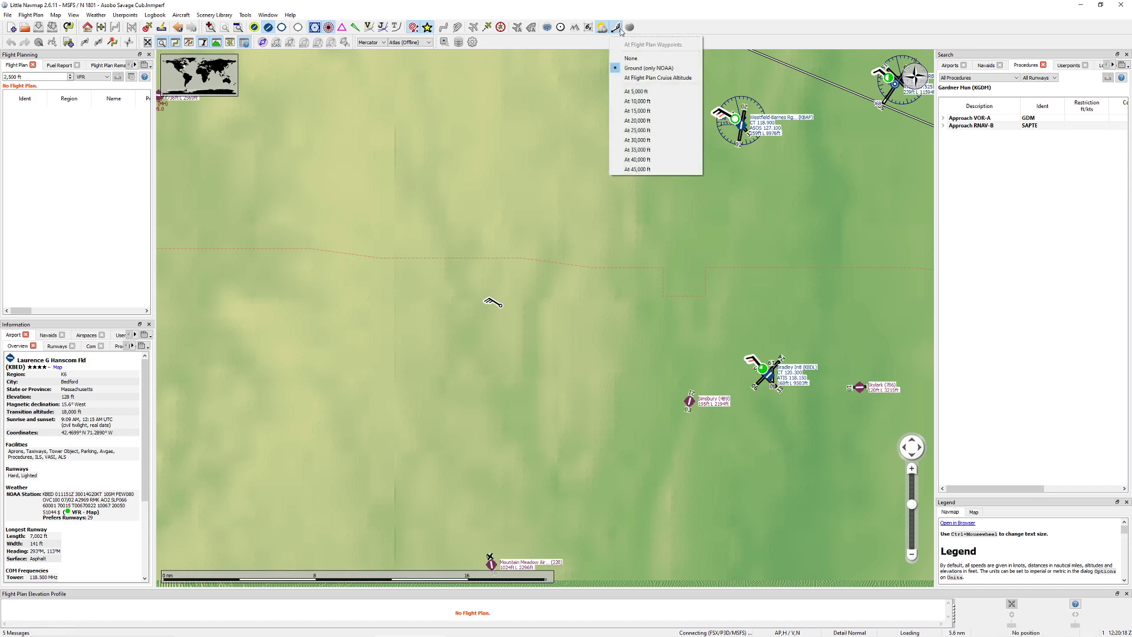
{"action": "left_click", "coordinate": [597, 221]}
{"action": "scroll", "coordinate": [596, 223], "scroll_direction": "down", "scroll_amount": 5}
{"action": "scroll", "coordinate": [571, 167], "scroll_direction": "up", "scroll_amount": 2}
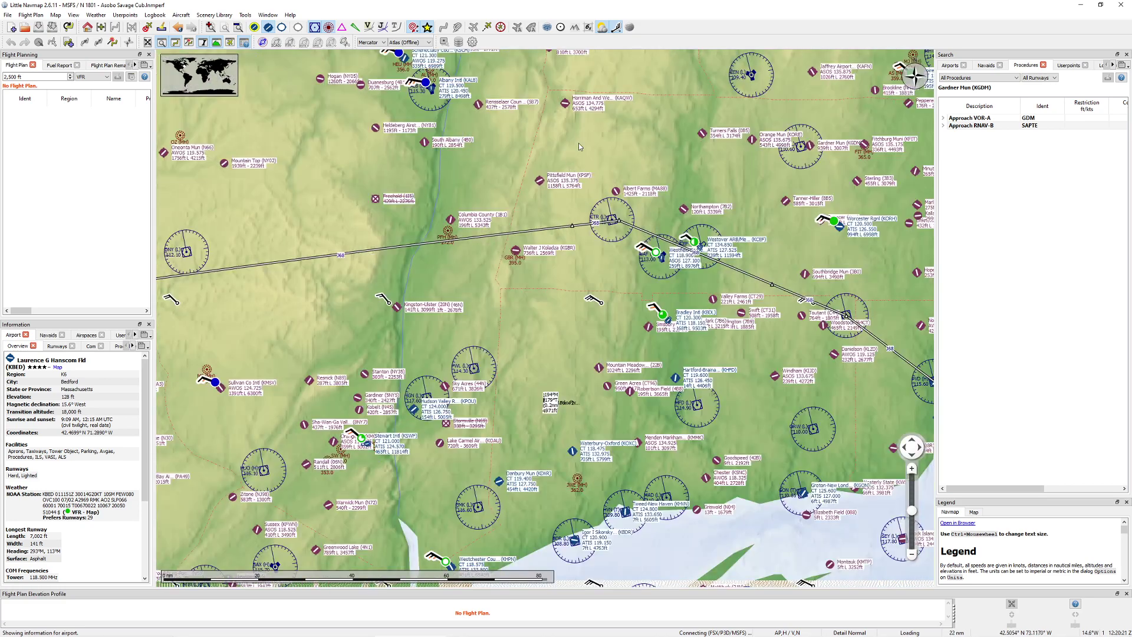
{"action": "left_click", "coordinate": [617, 27]}
{"action": "left_click", "coordinate": [662, 146]}
{"action": "left_click_drag", "start_coordinate": [594, 314], "coordinate": [512, 239]}
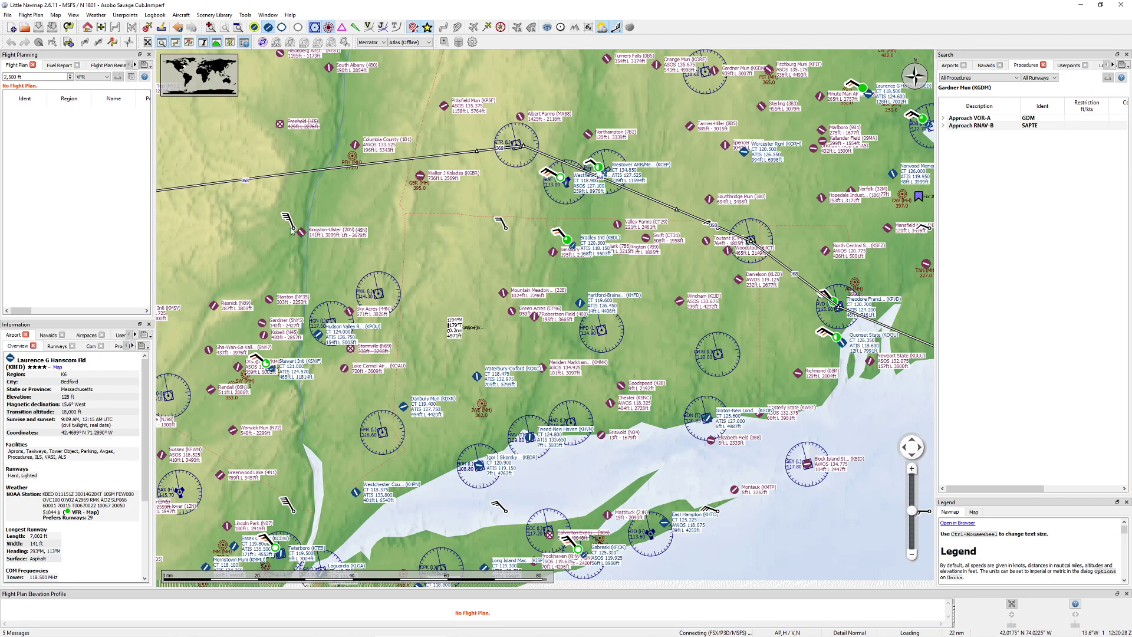
{"action": "scroll", "coordinate": [293, 357], "scroll_direction": "up", "scroll_amount": 3}
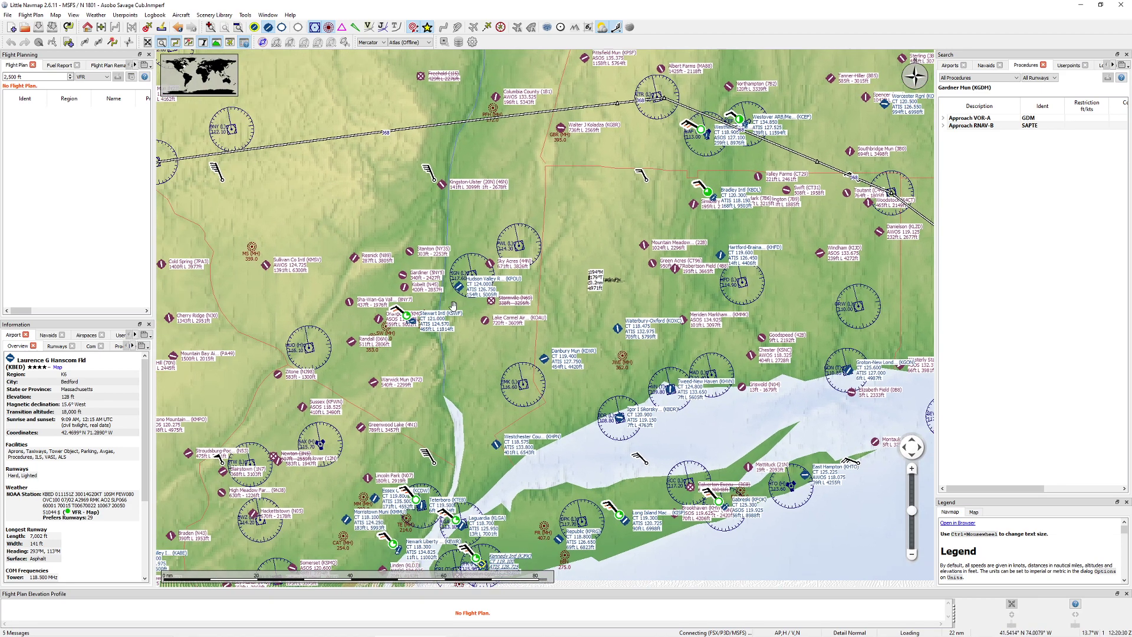
{"action": "left_click_drag", "start_coordinate": [247, 384], "coordinate": [444, 313]}
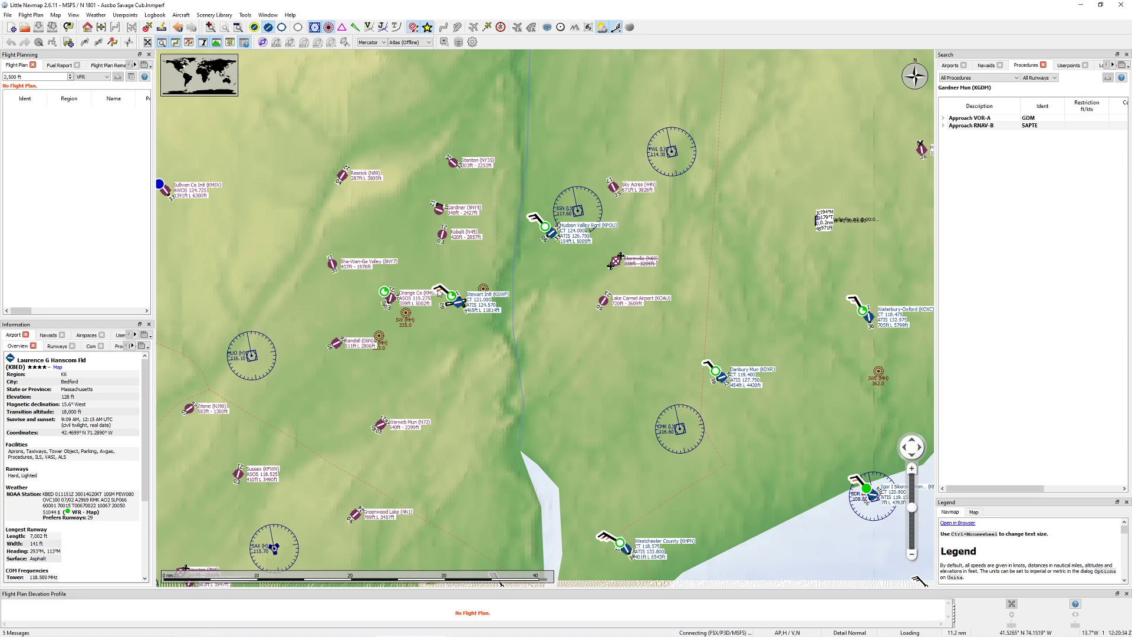
{"action": "scroll", "coordinate": [534, 270], "scroll_direction": "down", "scroll_amount": 2}
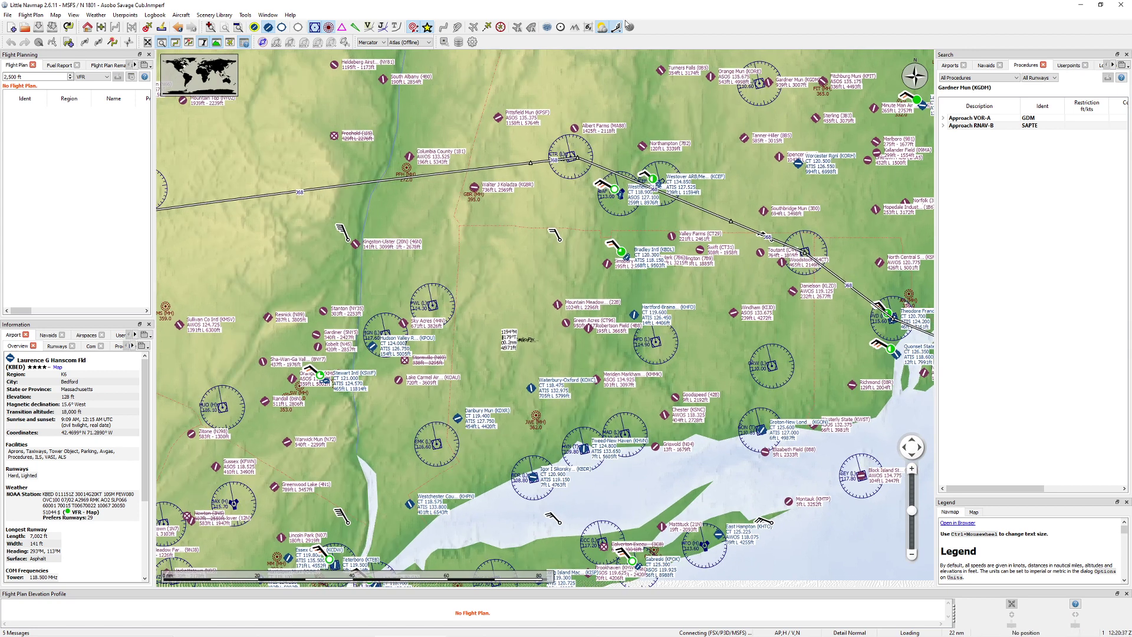
Return the wind barbs to ground level and zoom back out over southern New England
{"action": "left_click", "coordinate": [617, 27]}
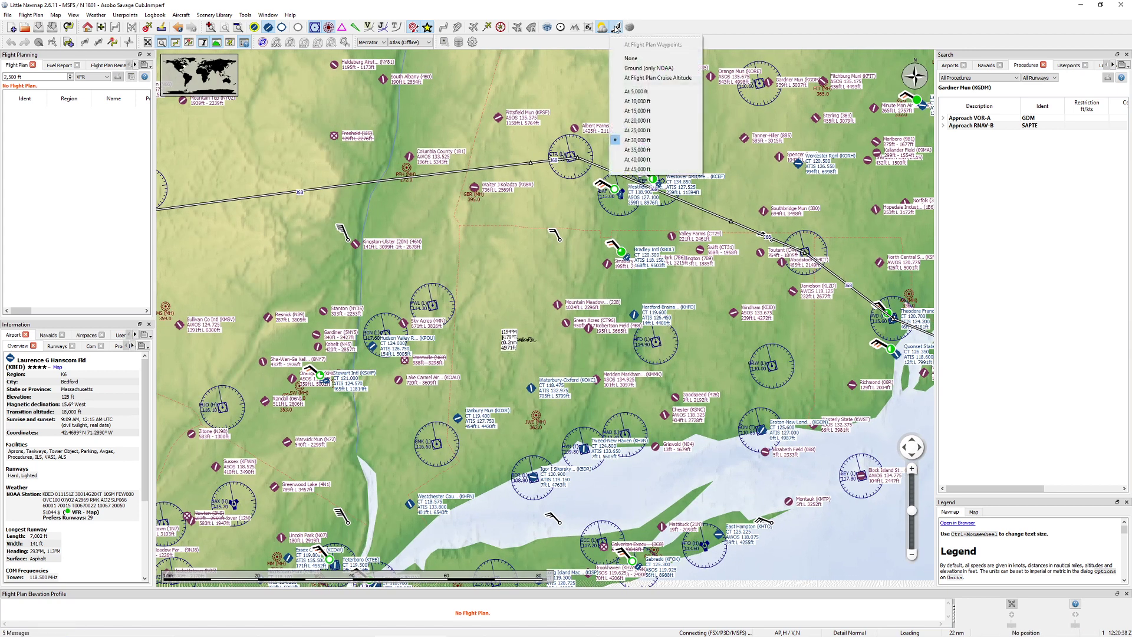
{"action": "left_click", "coordinate": [643, 68]}
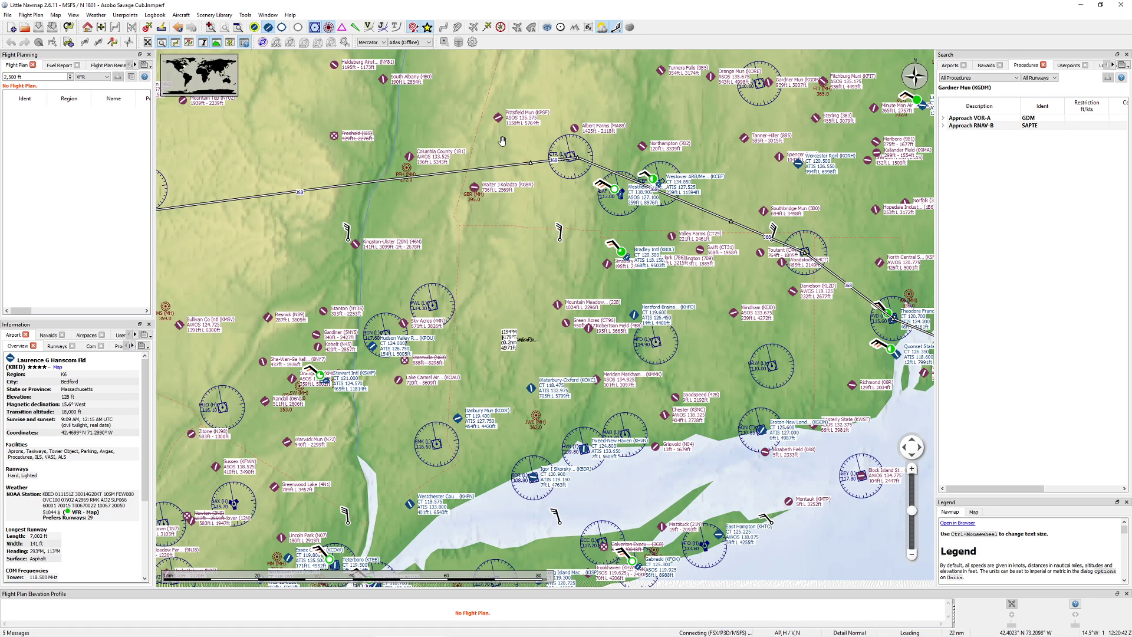
{"action": "left_click_drag", "start_coordinate": [502, 140], "coordinate": [476, 173]}
{"action": "scroll", "coordinate": [498, 255], "scroll_direction": "down", "scroll_amount": 5}
{"action": "scroll", "coordinate": [511, 277], "scroll_direction": "up", "scroll_amount": 5}
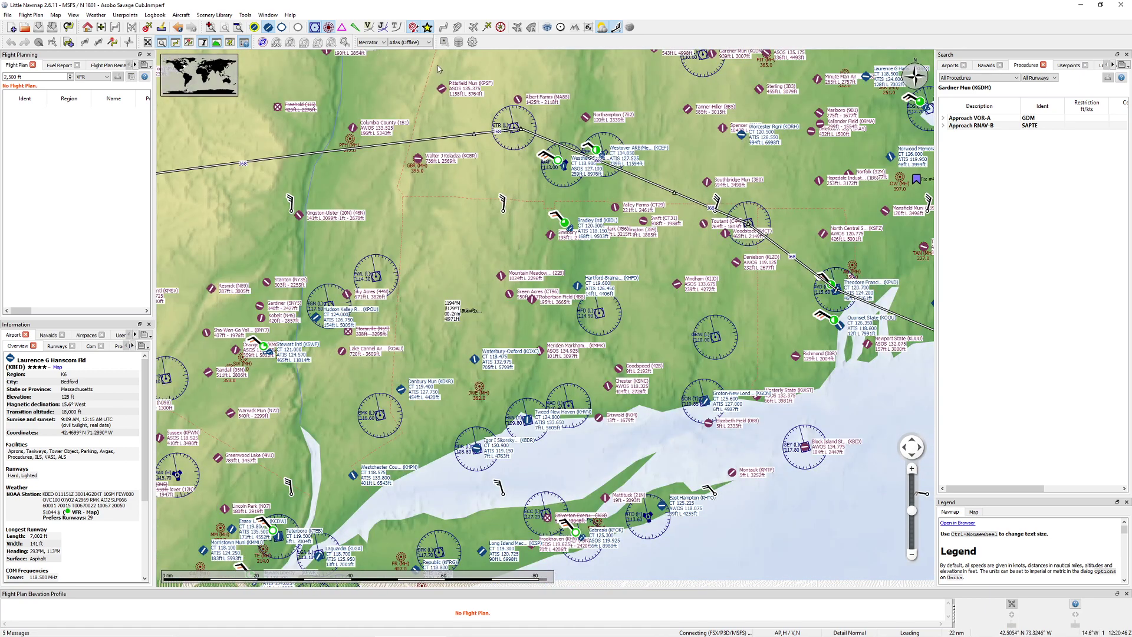
Switch the map to the Stamen Terrain theme and hide the wind barbs
{"action": "left_click", "coordinate": [411, 42]}
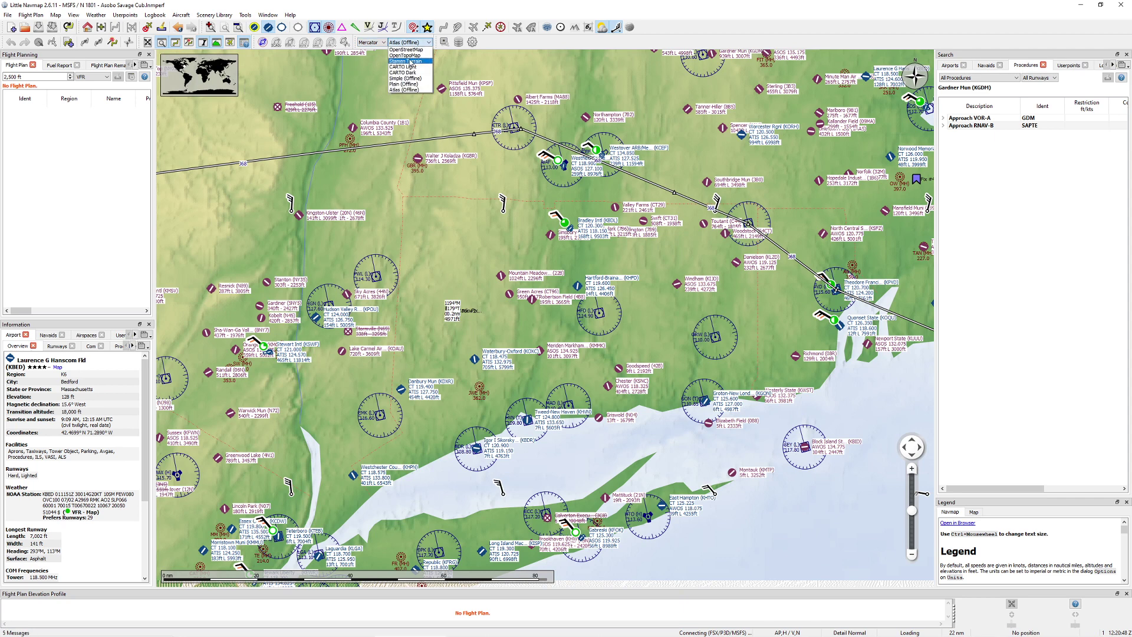
{"action": "left_click", "coordinate": [408, 62]}
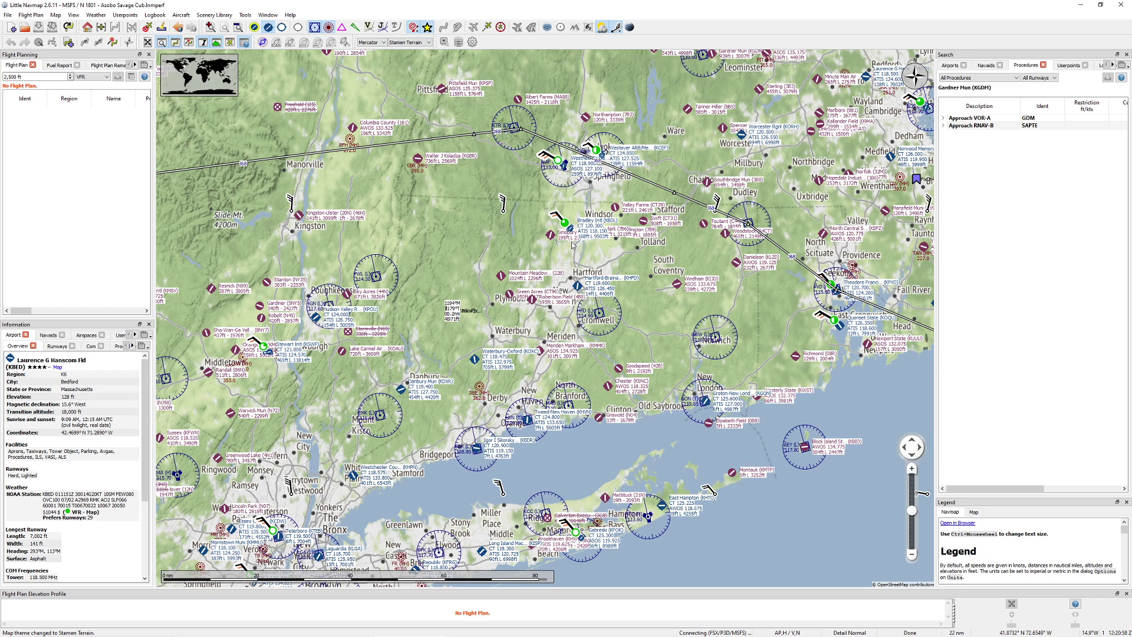
{"action": "left_click", "coordinate": [602, 27]}
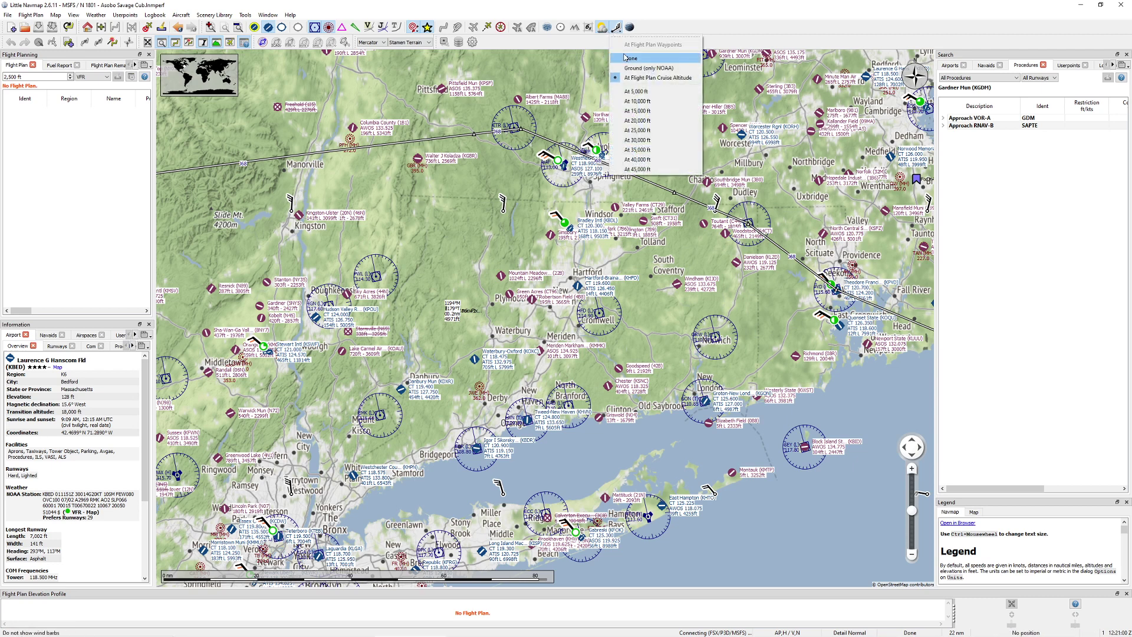
{"action": "left_click", "coordinate": [603, 28]}
{"action": "left_click", "coordinate": [603, 28]}
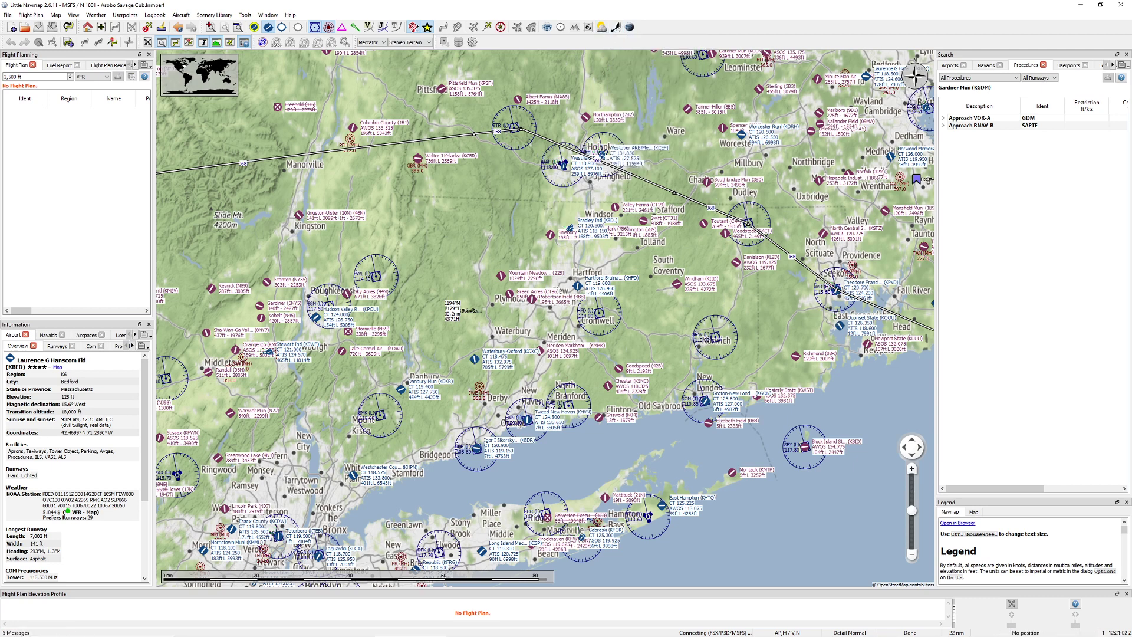
Zoom in over central Massachusetts with Gardner Mun and Worcester in view
{"action": "scroll", "coordinate": [549, 244], "scroll_direction": "up", "scroll_amount": 1}
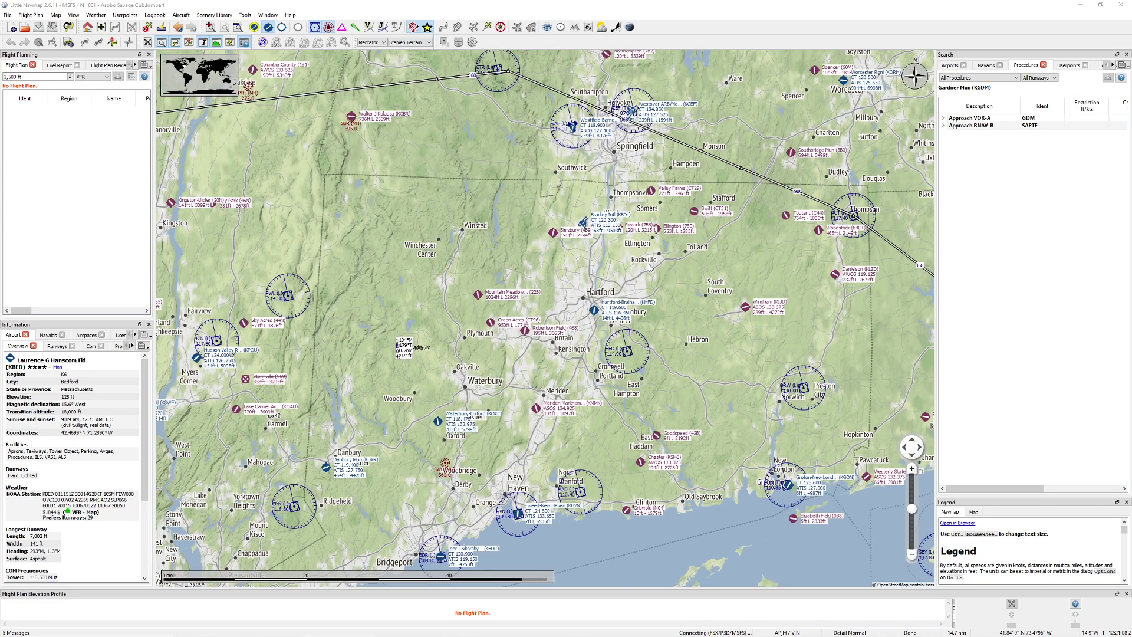
{"action": "left_click_drag", "start_coordinate": [555, 193], "coordinate": [539, 255]}
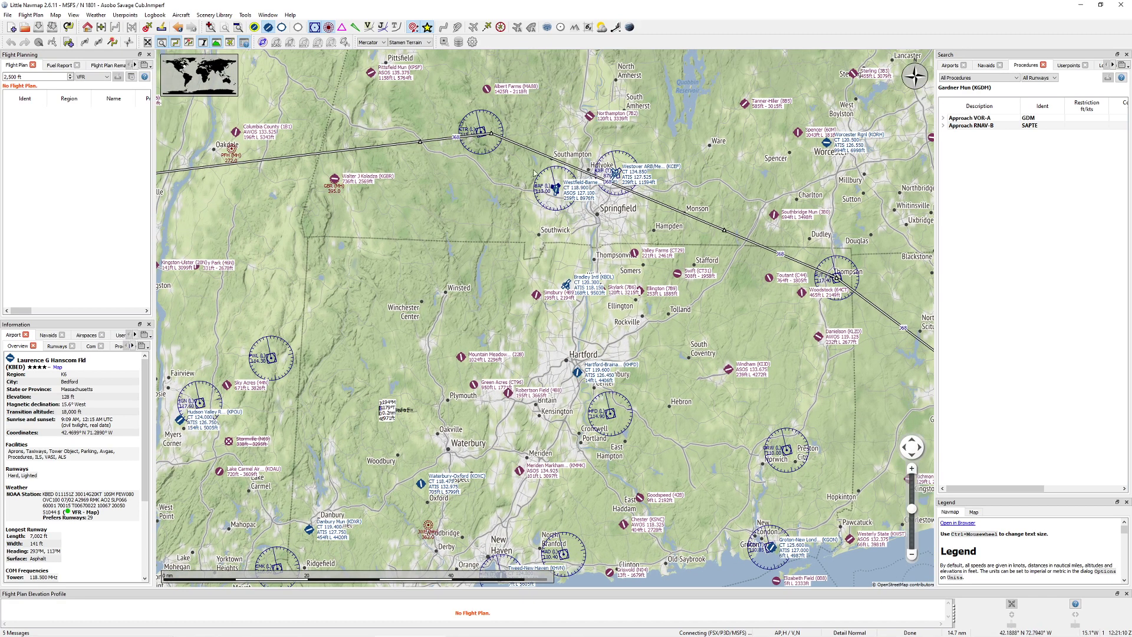
{"action": "left_click_drag", "start_coordinate": [729, 208], "coordinate": [648, 257]}
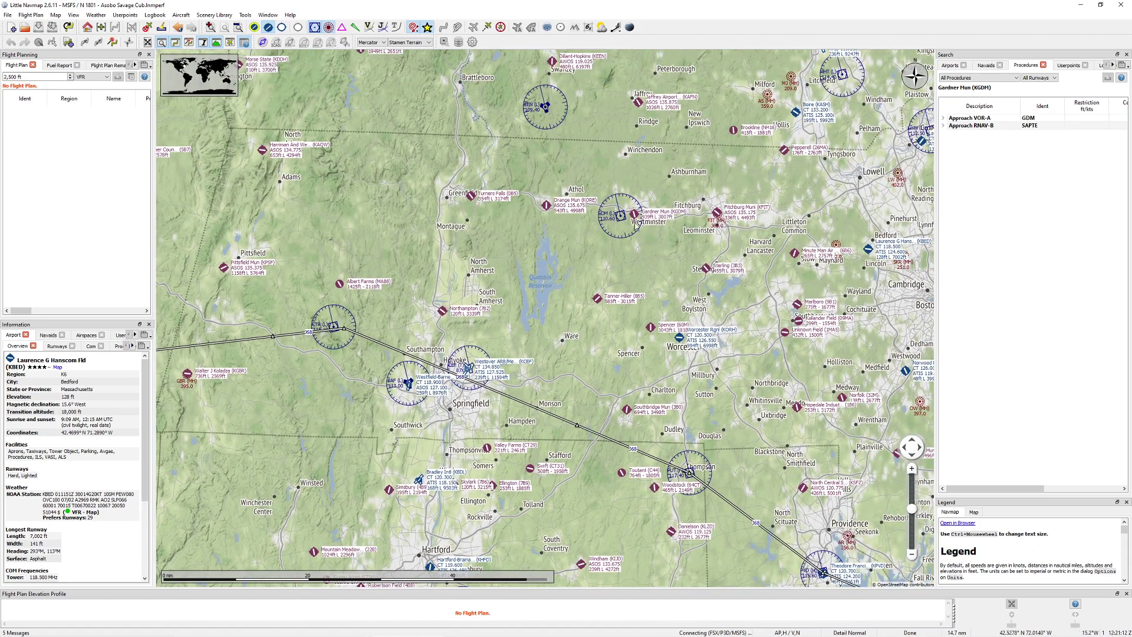
{"action": "right_click", "coordinate": [634, 213]}
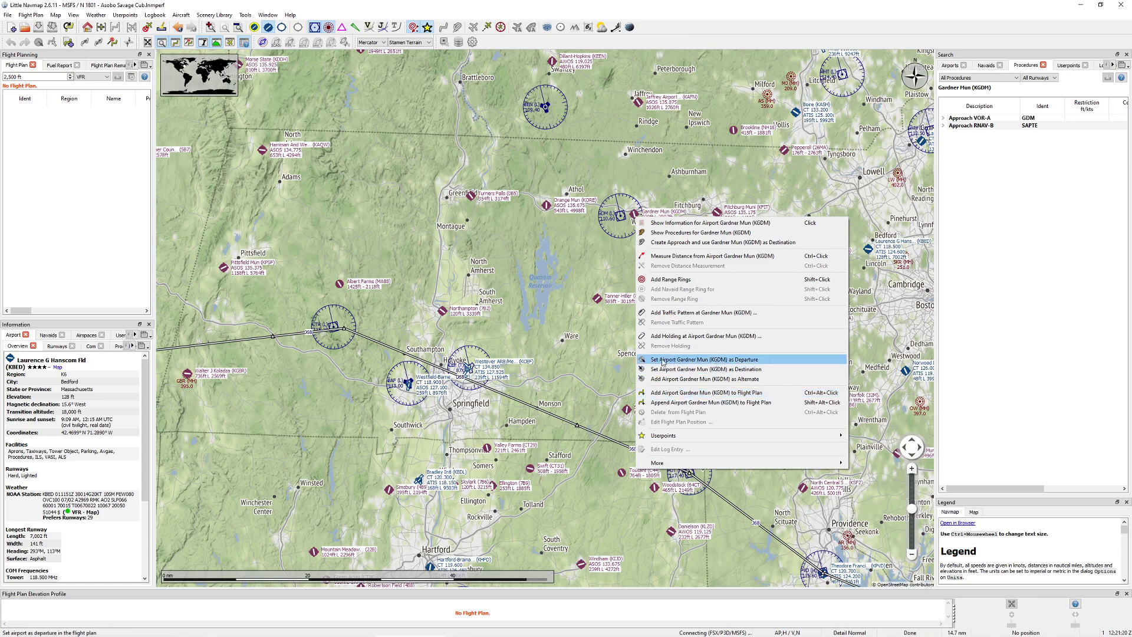
{"action": "left_click", "coordinate": [741, 364]}
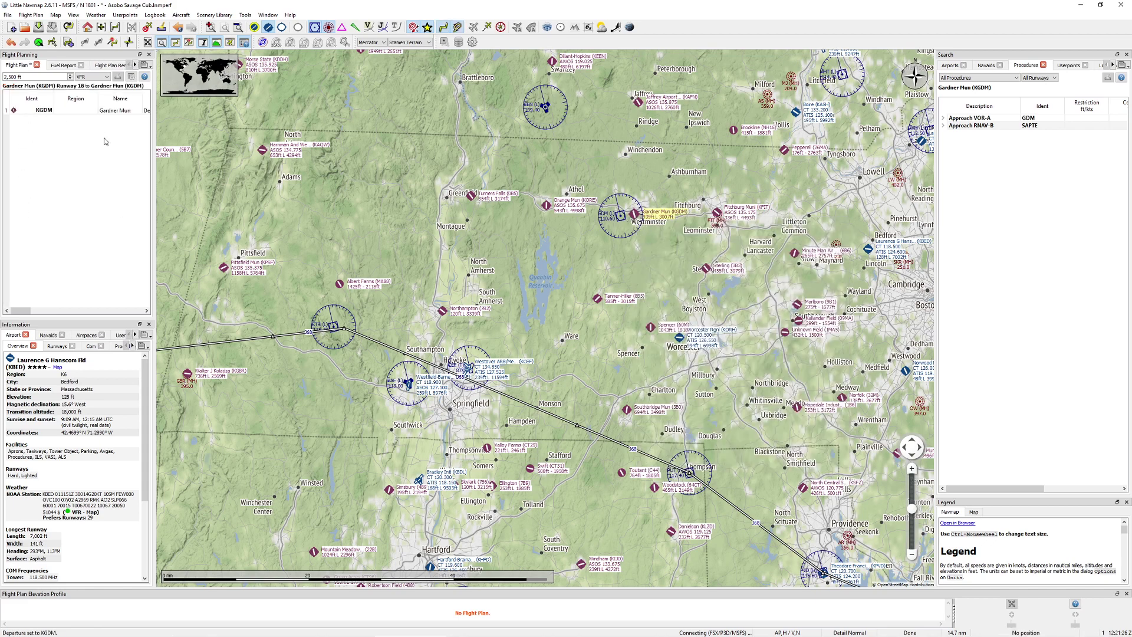
{"action": "left_click", "coordinate": [66, 109]}
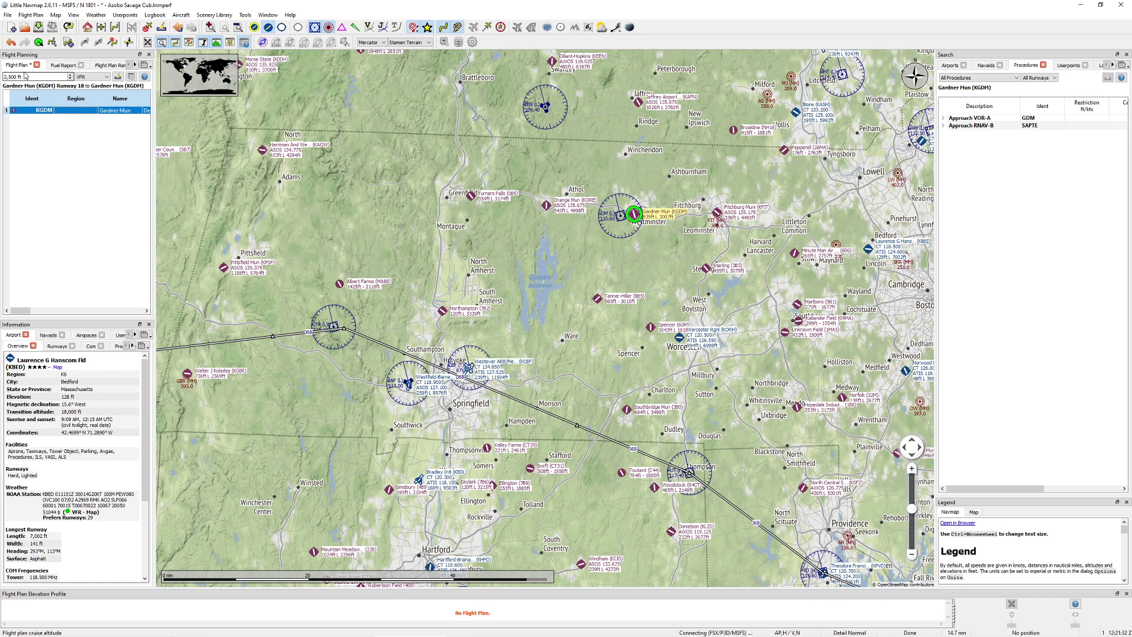
{"action": "left_click", "coordinate": [80, 78]}
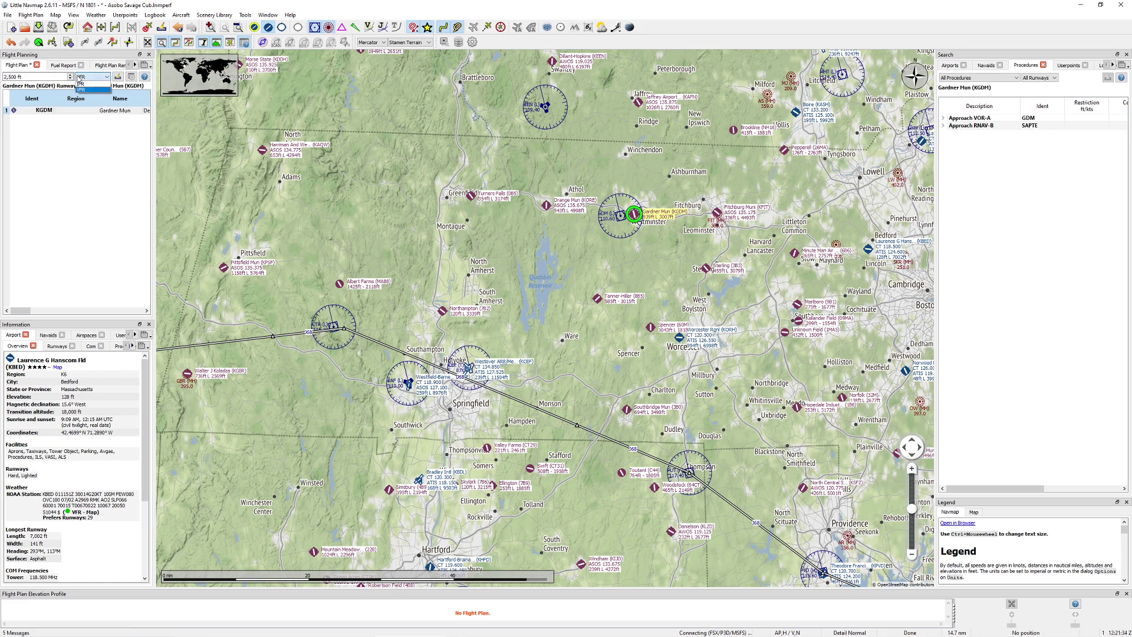
{"action": "left_click", "coordinate": [81, 89]}
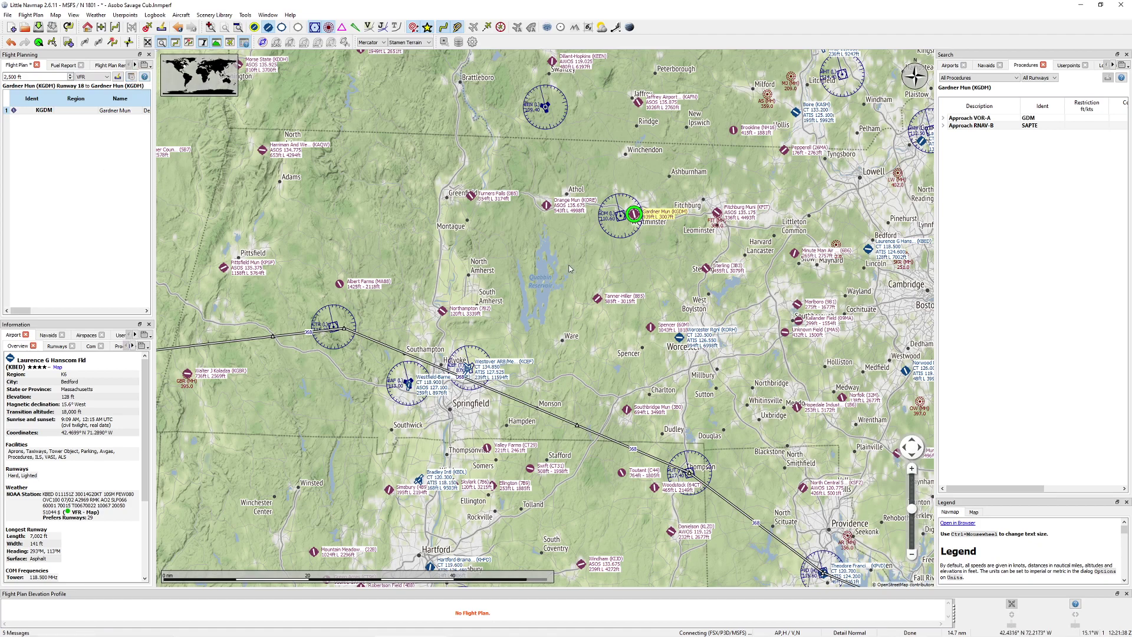
Add Marlboro and Hopedale Industrial as the next flight plan waypoints
{"action": "left_click_drag", "start_coordinate": [638, 302], "coordinate": [535, 240]}
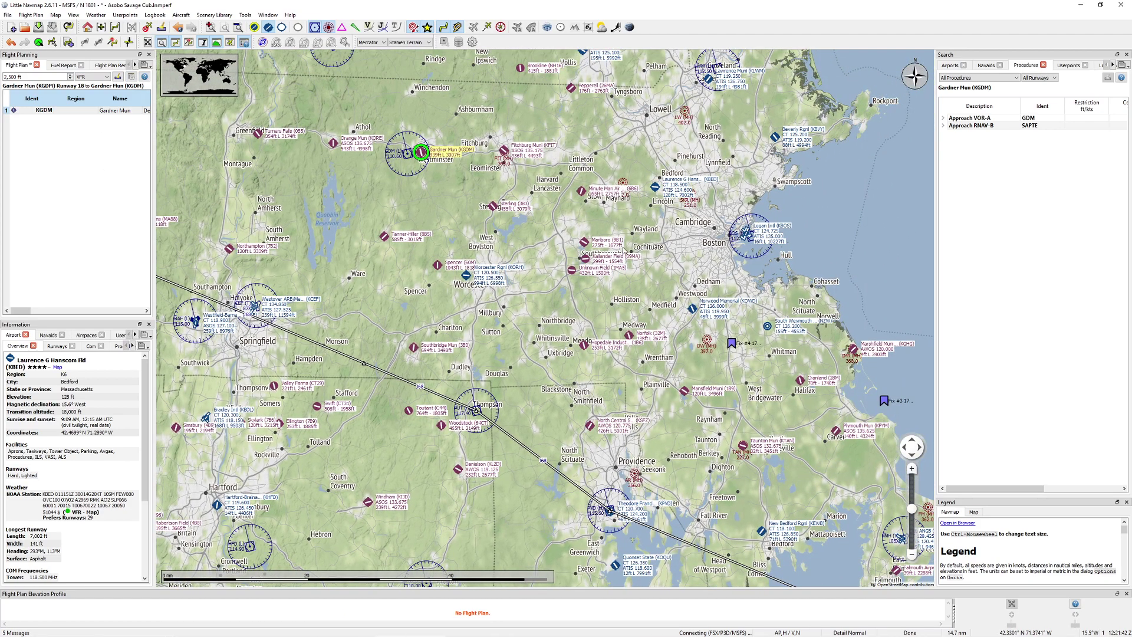
{"action": "right_click", "coordinate": [584, 242]}
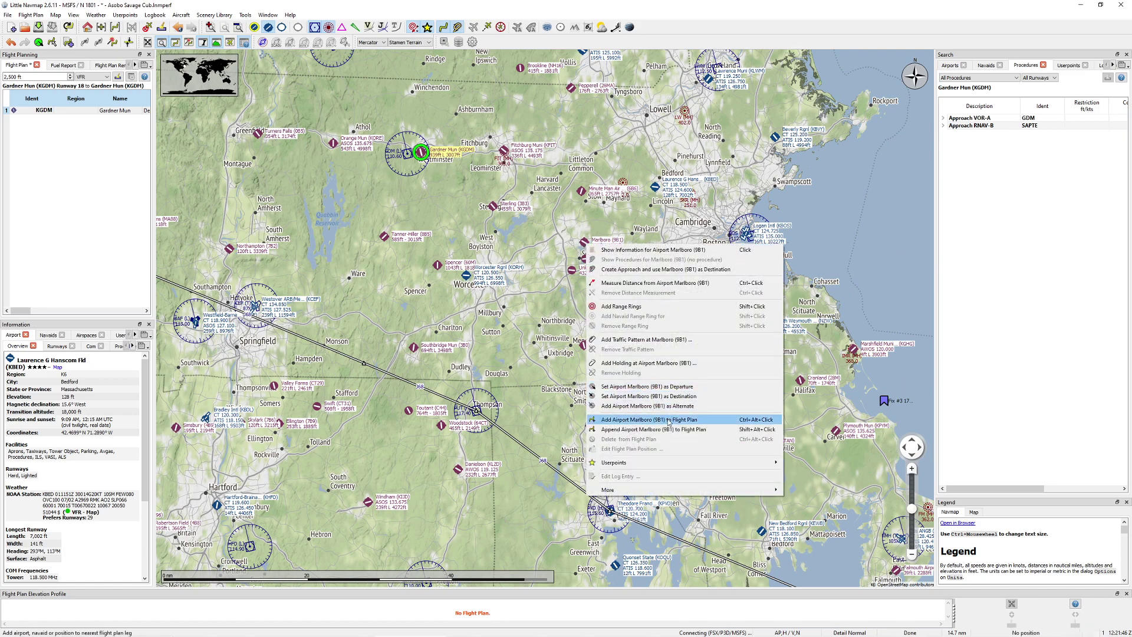
{"action": "left_click", "coordinate": [628, 250]}
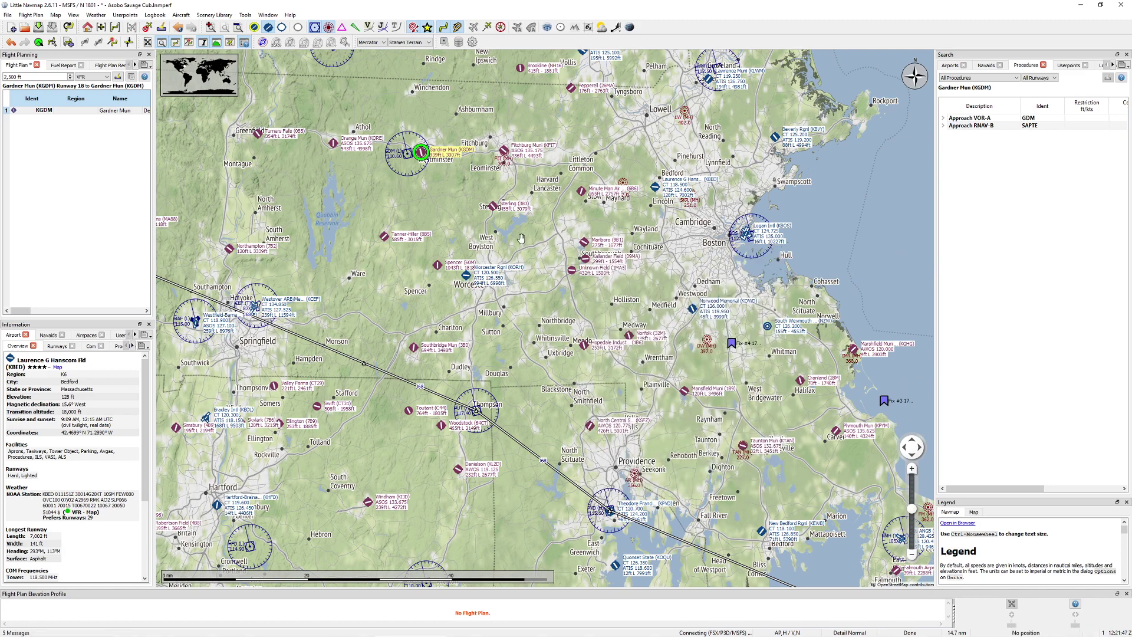
{"action": "left_click", "coordinate": [586, 247], "text": "shift"}
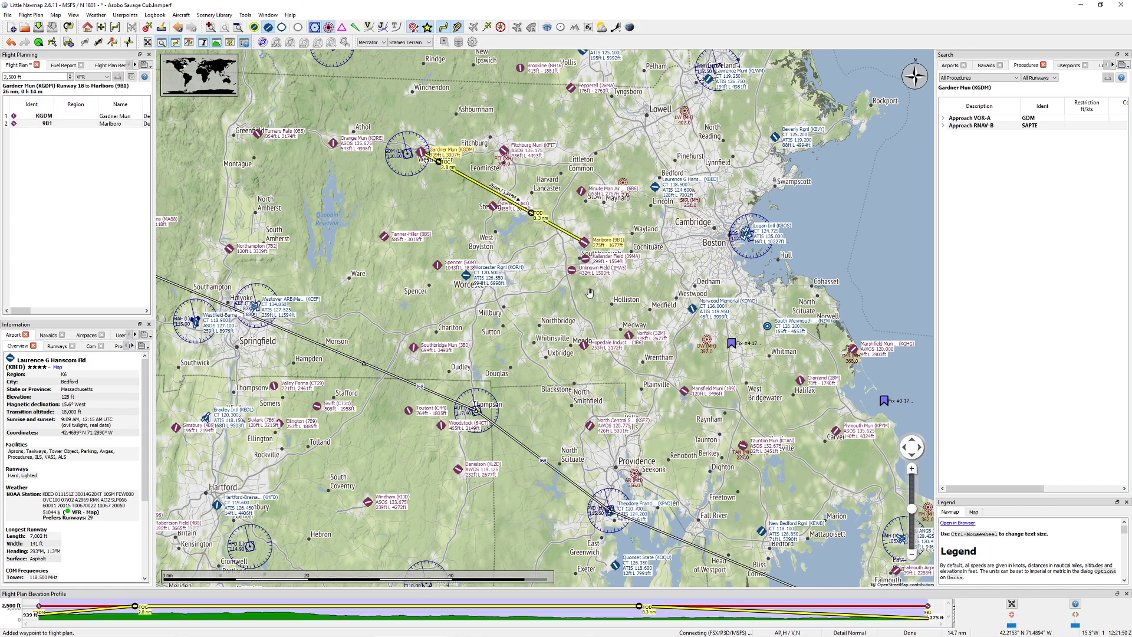
{"action": "left_click_drag", "start_coordinate": [589, 293], "coordinate": [592, 240]}
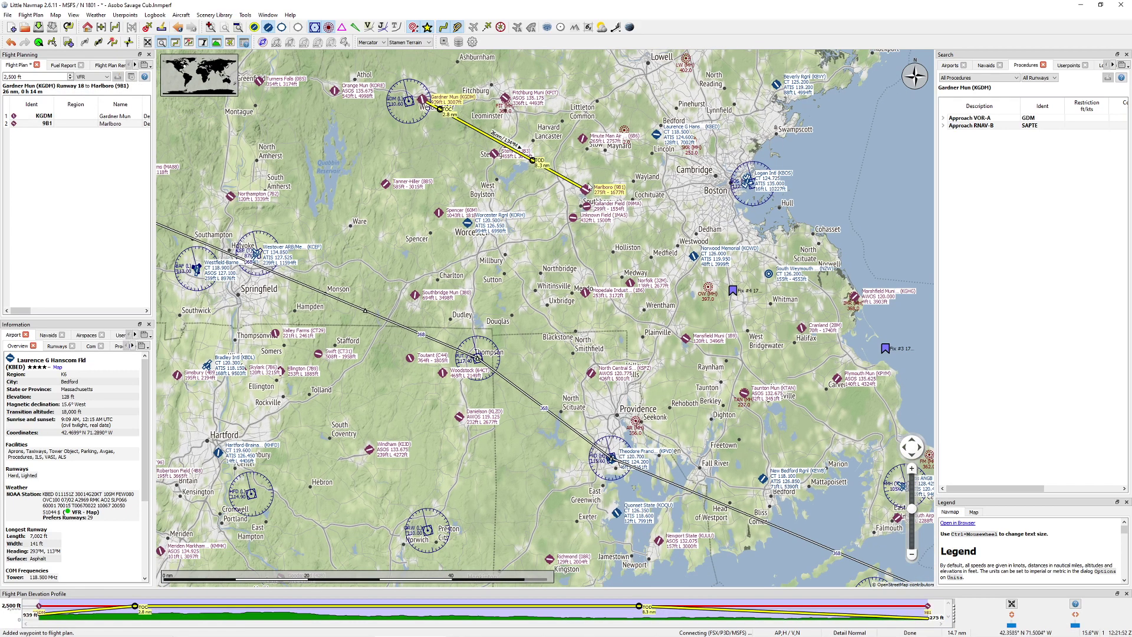
{"action": "left_click_drag", "start_coordinate": [593, 300], "coordinate": [579, 297]}
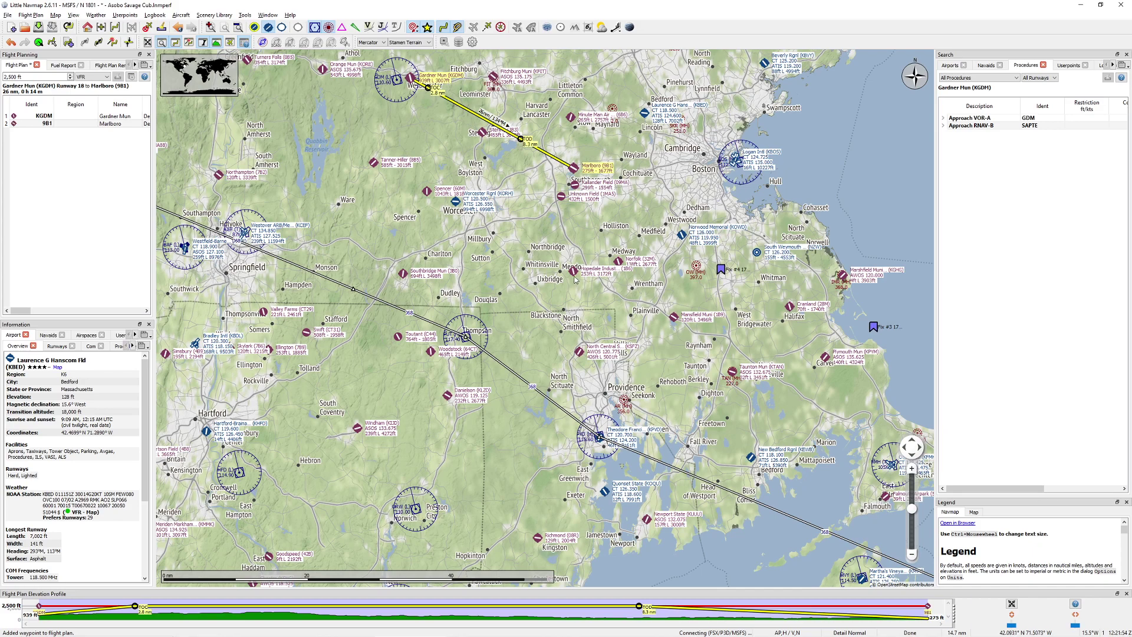
{"action": "left_click", "coordinate": [574, 275], "text": "shift"}
Add the Putnam VOR and Northampton (7B2) airport to the flight plan
{"action": "left_click_drag", "start_coordinate": [476, 331], "coordinate": [480, 224]}
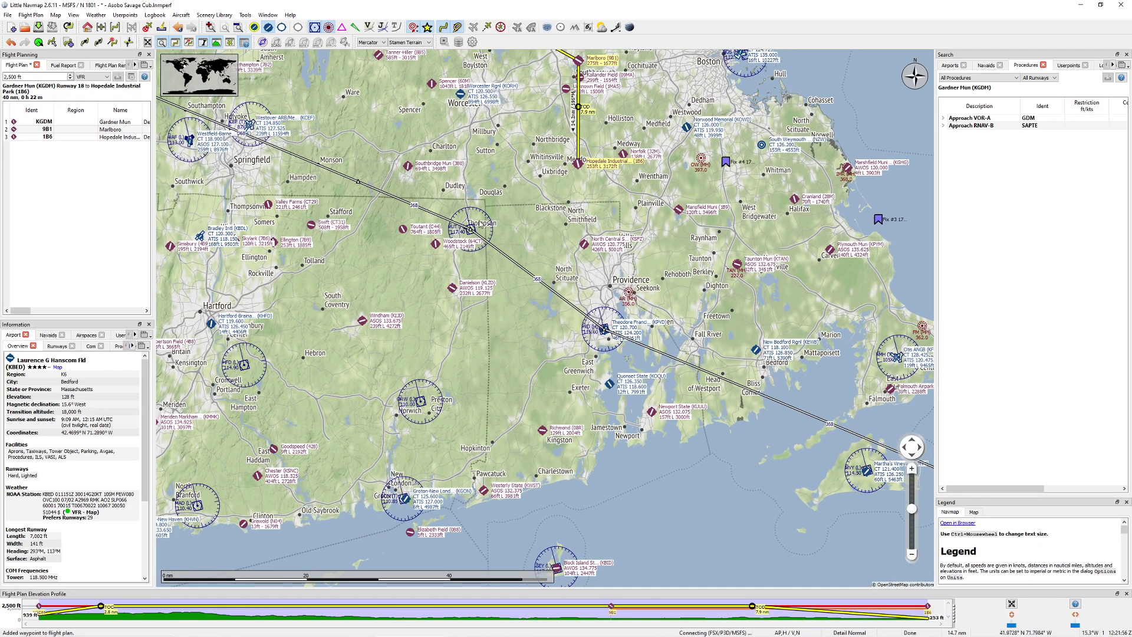
{"action": "left_click", "coordinate": [470, 229], "text": "shift"}
{"action": "left_click_drag", "start_coordinate": [389, 262], "coordinate": [550, 356]}
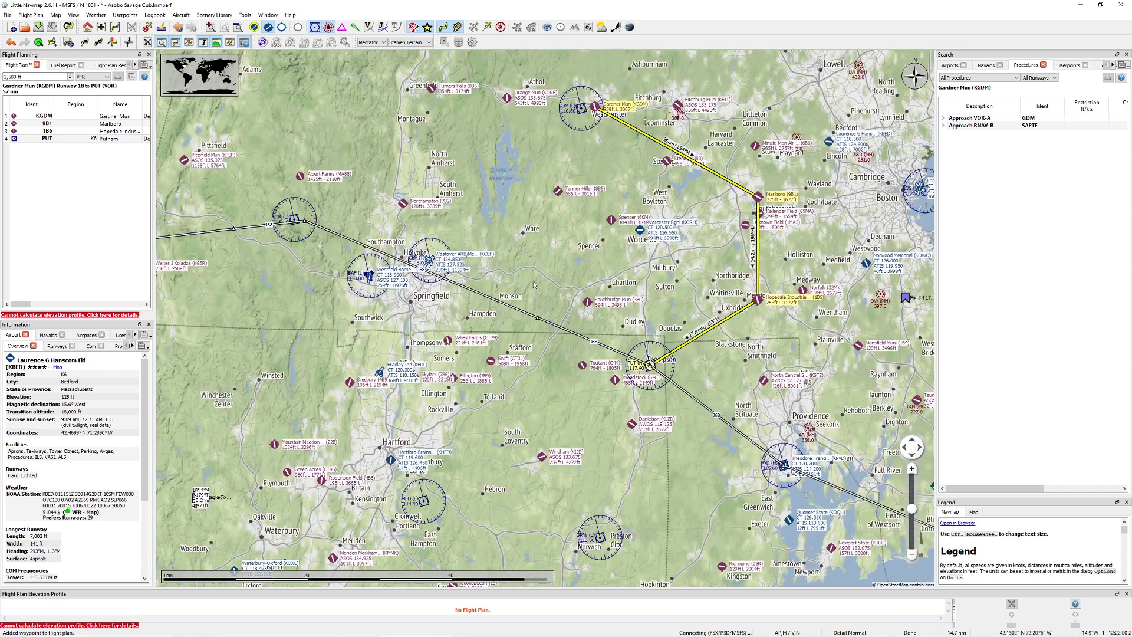
{"action": "left_click", "coordinate": [402, 204], "text": "shift"}
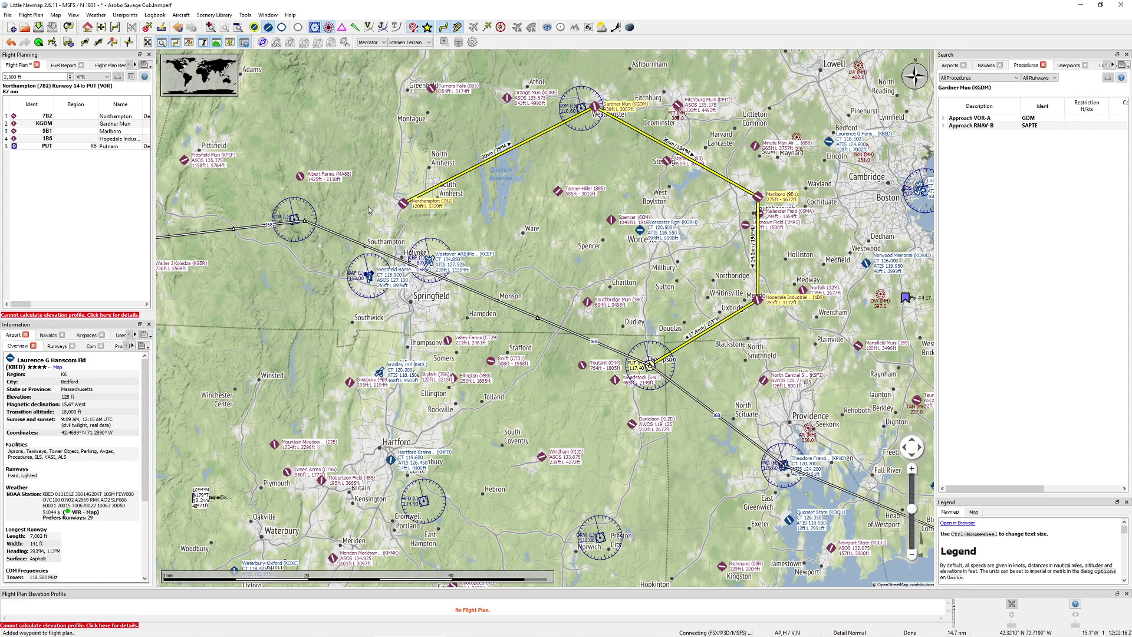
Move Northampton (7B2) down with Ctrl+Down so it becomes the last leg after Putnam
{"action": "left_click_drag", "start_coordinate": [65, 124], "coordinate": [74, 147]}
{"action": "key", "text": "Up"}
{"action": "key", "text": "Up"}
{"action": "key", "text": "Up"}
{"action": "key", "text": "Up"}
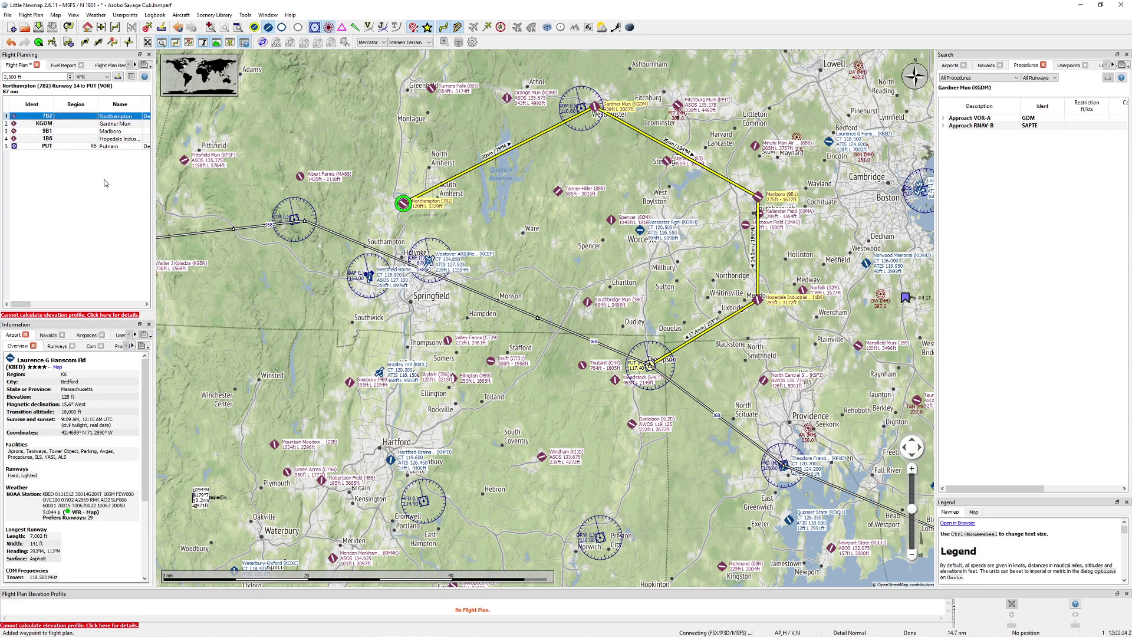
{"action": "key", "text": "ctrl+Down"}
{"action": "key", "text": "ctrl+Down"}
{"action": "key", "text": "ctrl+Down"}
{"action": "key", "text": "ctrl+Down"}
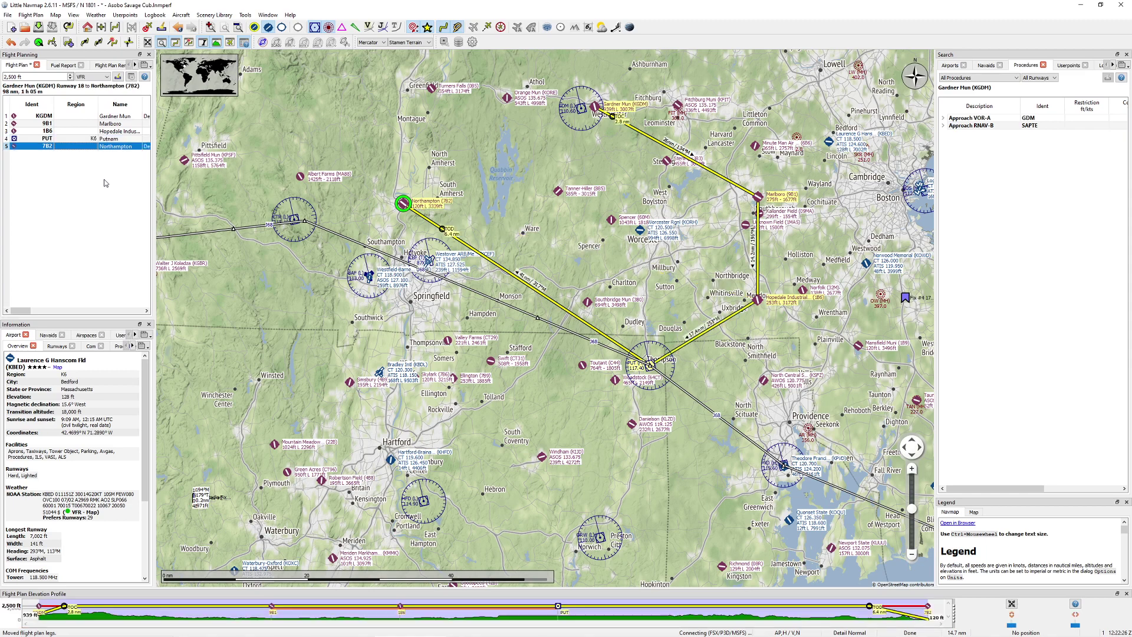
{"action": "right_click", "coordinate": [73, 150]}
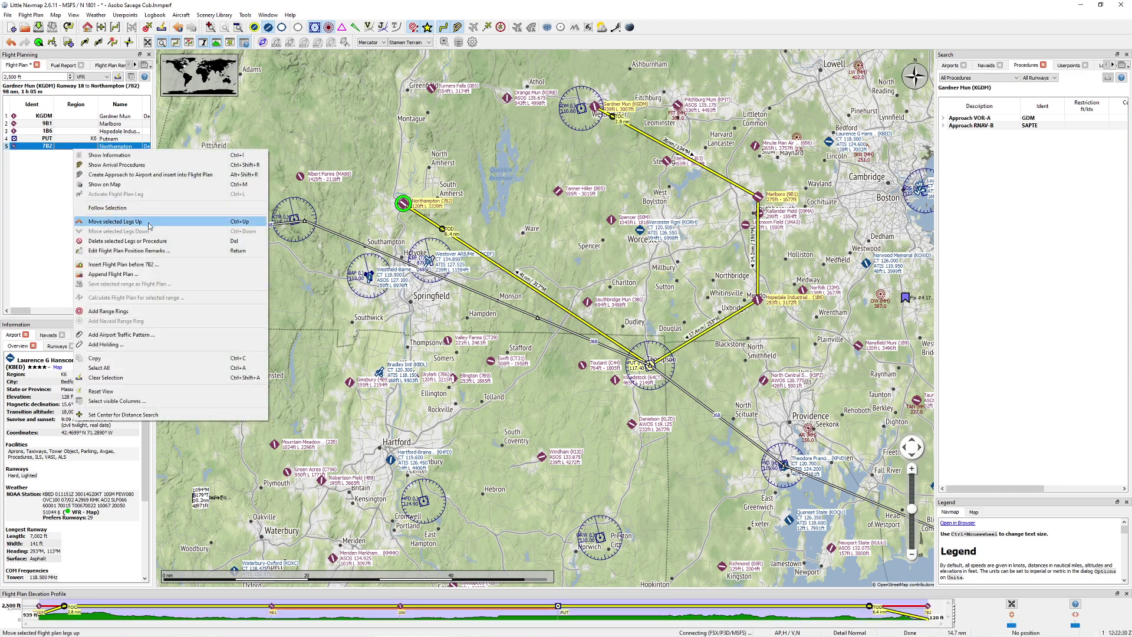
{"action": "key", "text": "Escape"}
{"action": "key", "text": "Up"}
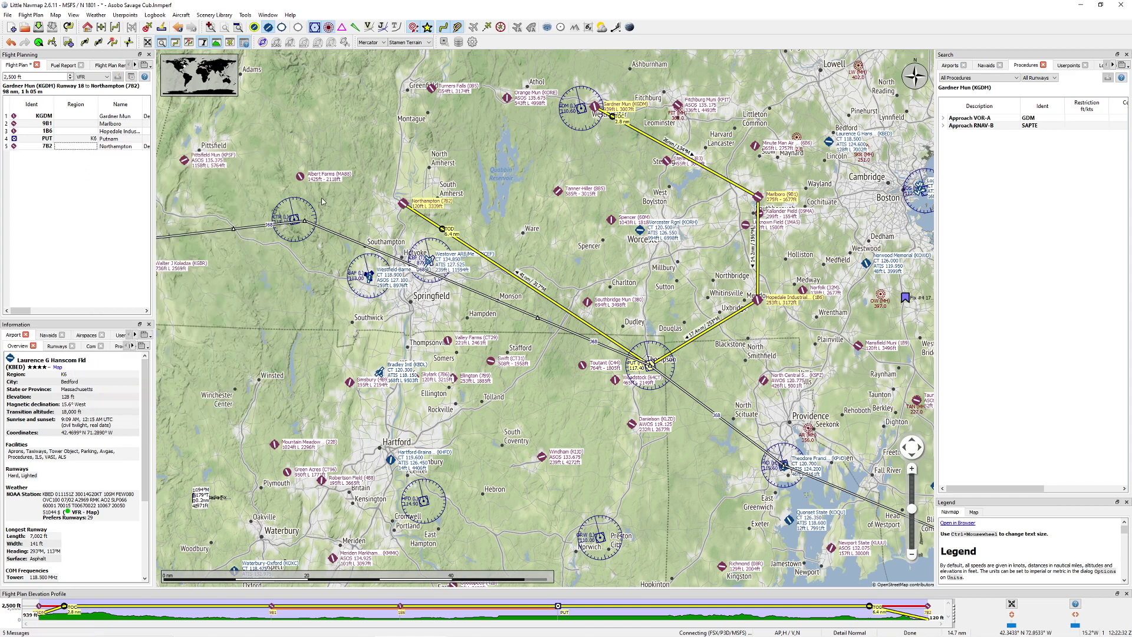
{"action": "key", "text": "Up"}
{"action": "key", "text": "Down"}
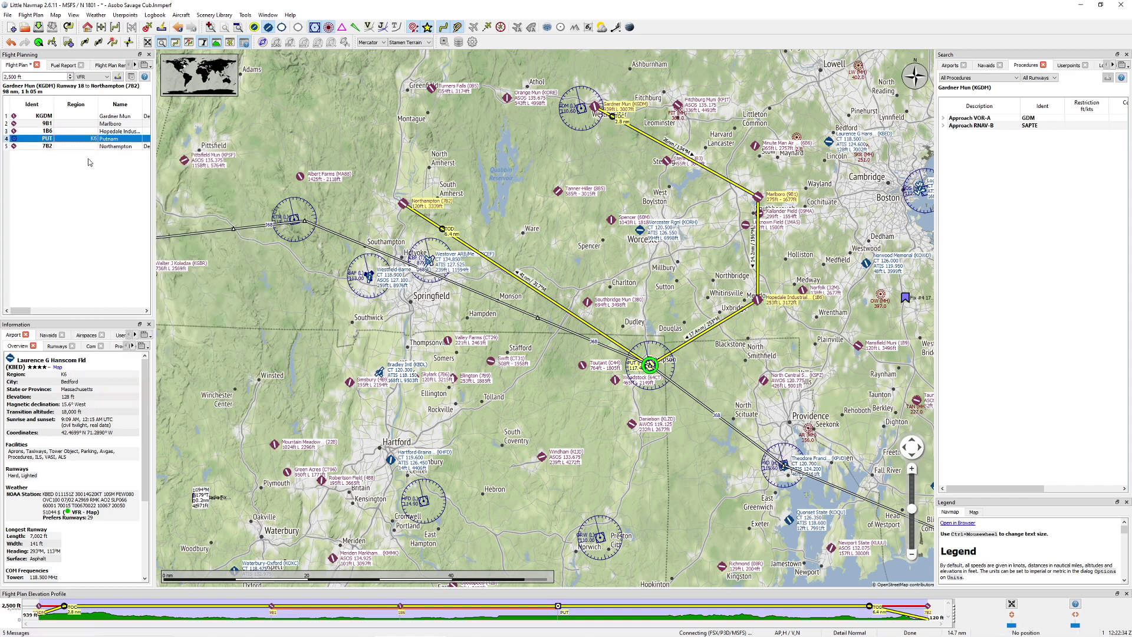
Give the Putnam waypoint the remark 'Be careful here, there are fireworks!' and check it in the Remarks column
{"action": "double_click", "coordinate": [51, 142]}
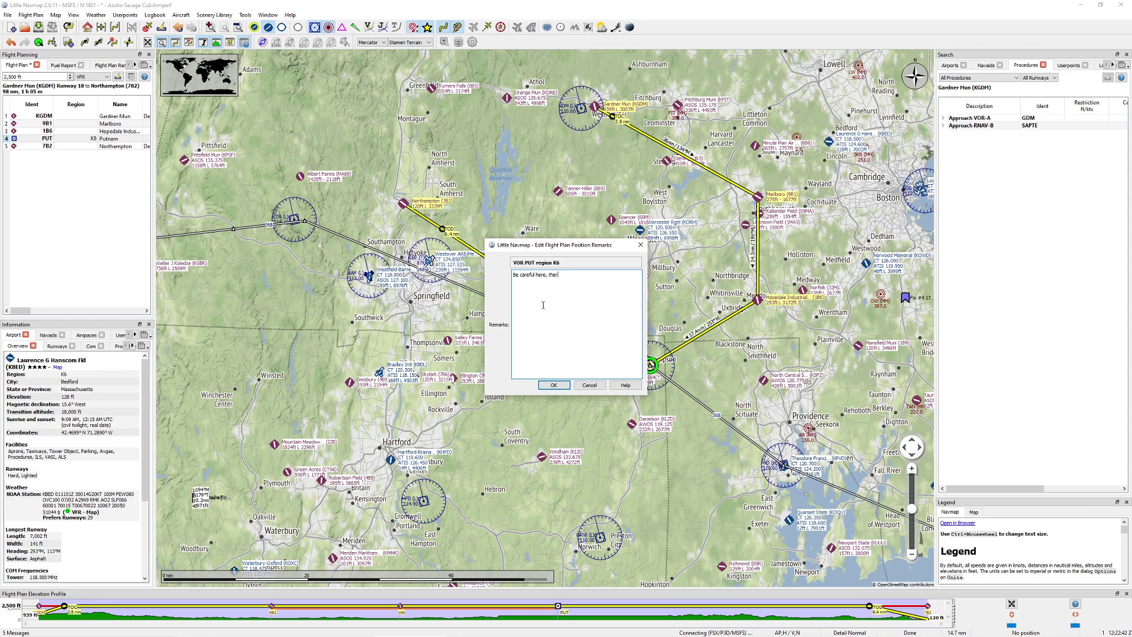
{"action": "left_click", "coordinate": [552, 385]}
{"action": "left_click_drag", "start_coordinate": [28, 311], "coordinate": [139, 315]}
{"action": "left_click", "coordinate": [124, 140]}
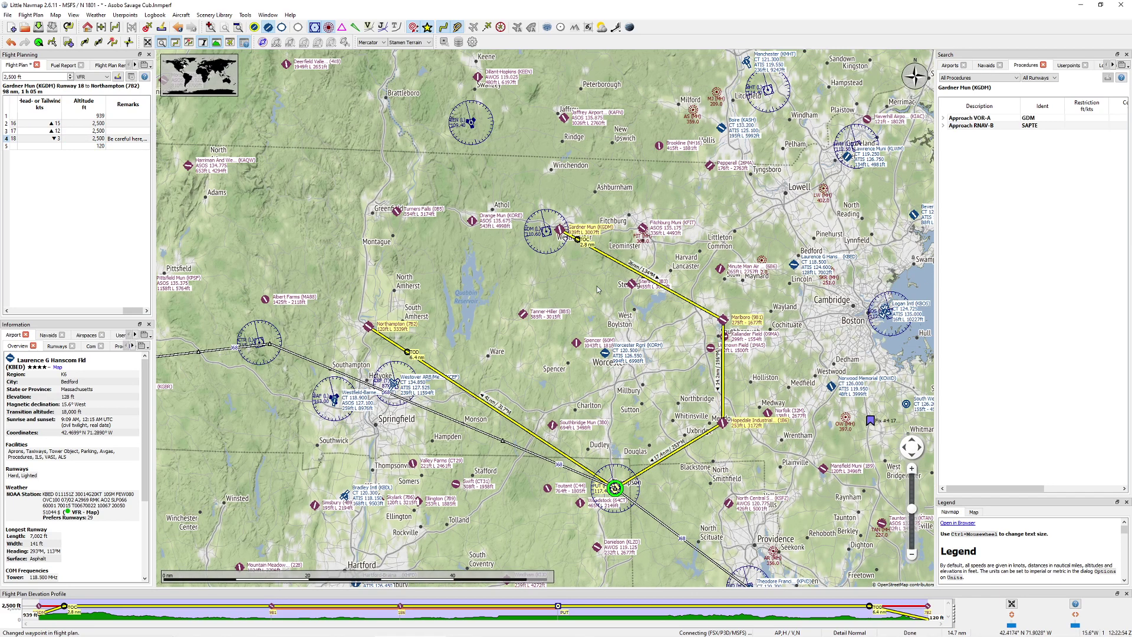
Bring the whole route into view and review the Gardner, Marlboro, Hopedale Industrial and Northampton waypoints
{"action": "left_click_drag", "start_coordinate": [631, 162], "coordinate": [597, 285]}
{"action": "left_click_drag", "start_coordinate": [133, 311], "coordinate": [1, 314]}
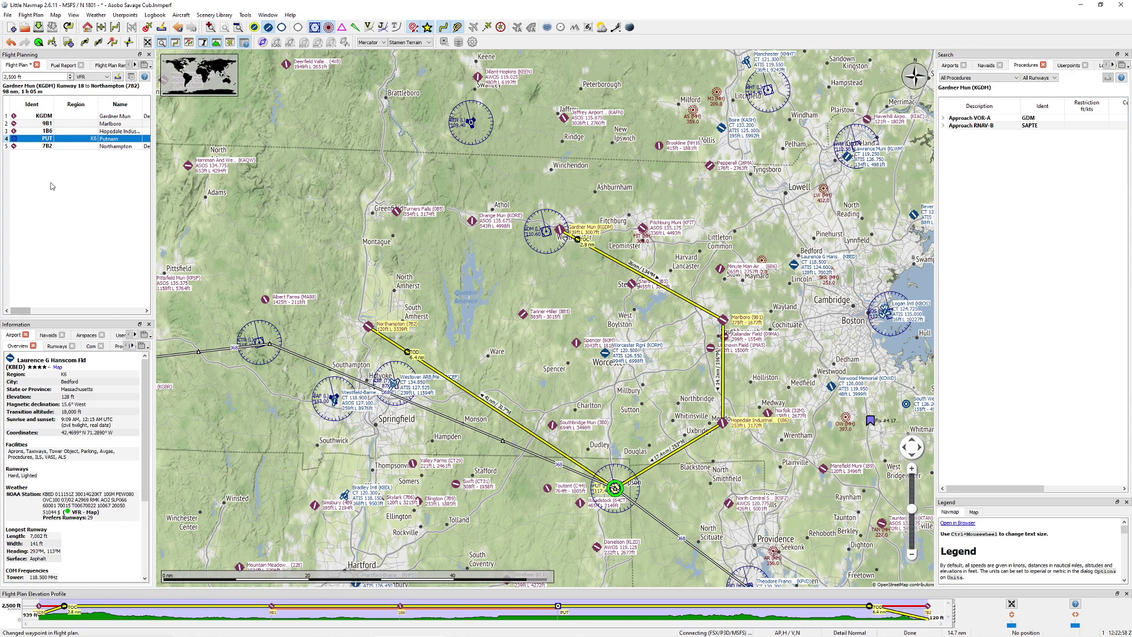
{"action": "left_click", "coordinate": [50, 124]}
{"action": "left_click", "coordinate": [49, 118]}
{"action": "left_click", "coordinate": [48, 131]}
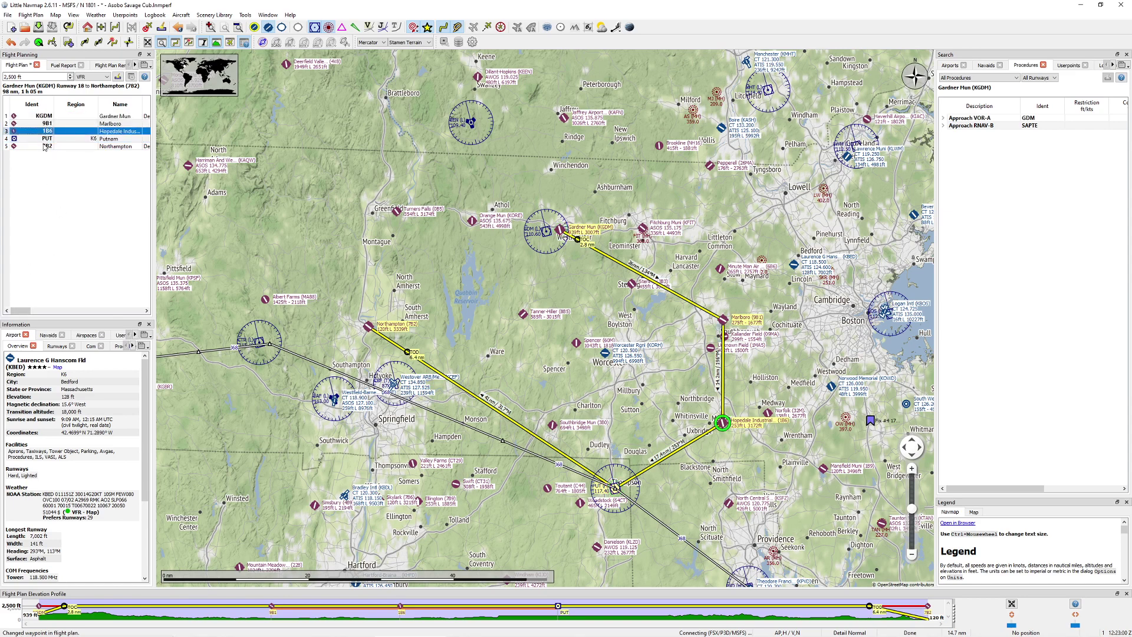
{"action": "left_click", "coordinate": [43, 146]}
{"action": "left_click", "coordinate": [43, 132]}
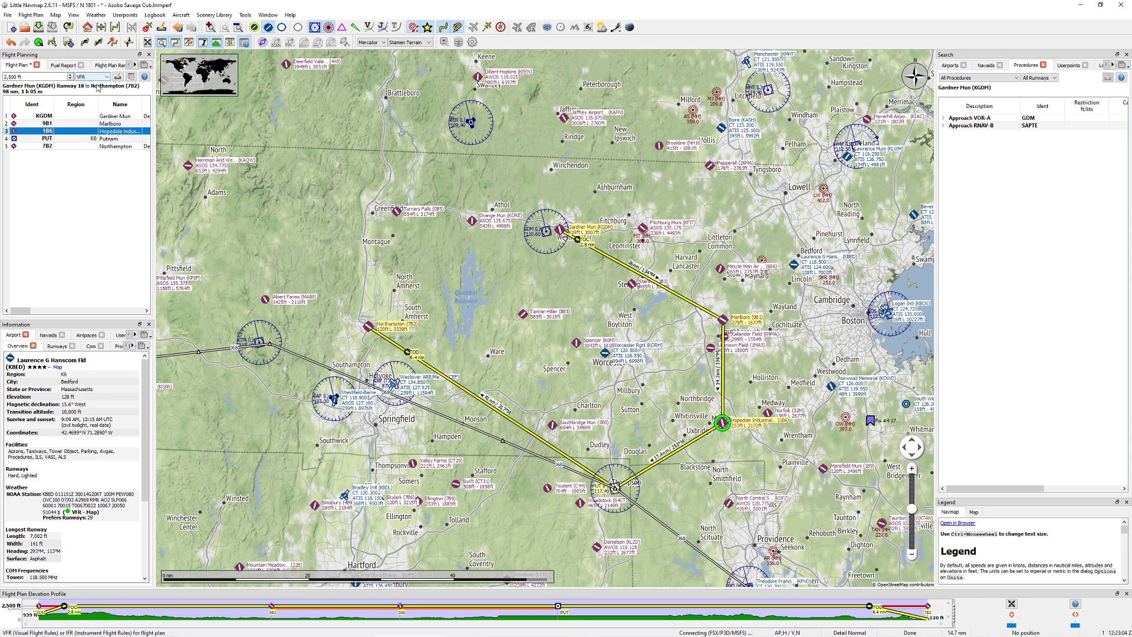
Remove Hopedale Industrial from the plan on the map, shortening the route to 94 nm
{"action": "left_click_drag", "start_coordinate": [507, 338], "coordinate": [478, 250]}
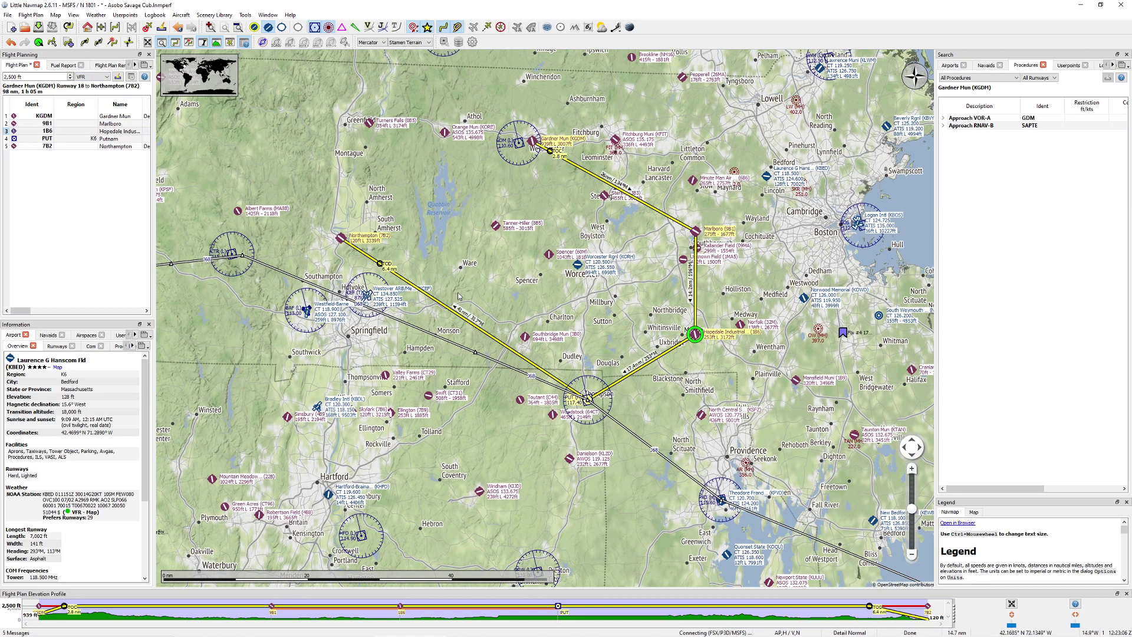
{"action": "left_click_drag", "start_coordinate": [721, 361], "coordinate": [593, 341]}
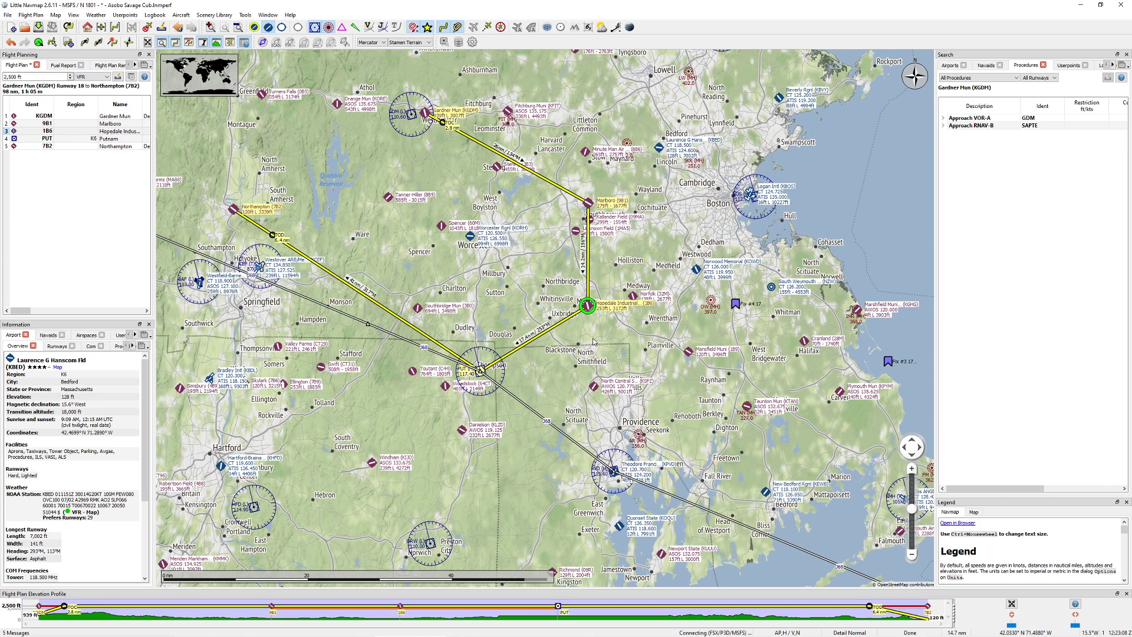
{"action": "scroll", "coordinate": [585, 314], "scroll_direction": "up", "scroll_amount": 2}
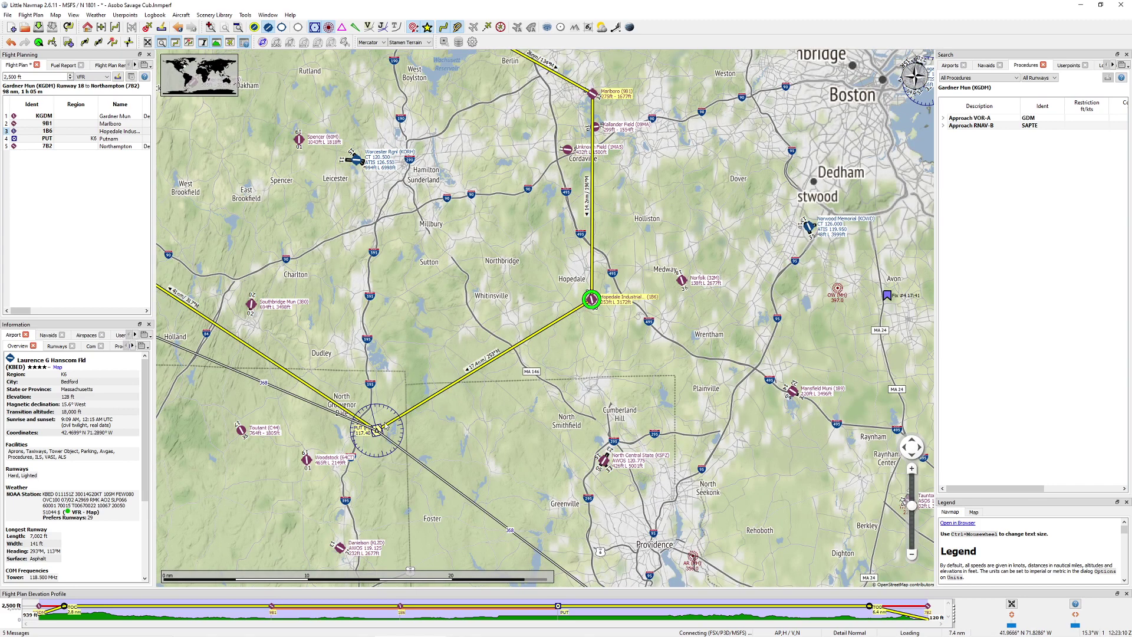
{"action": "right_click", "coordinate": [592, 300]}
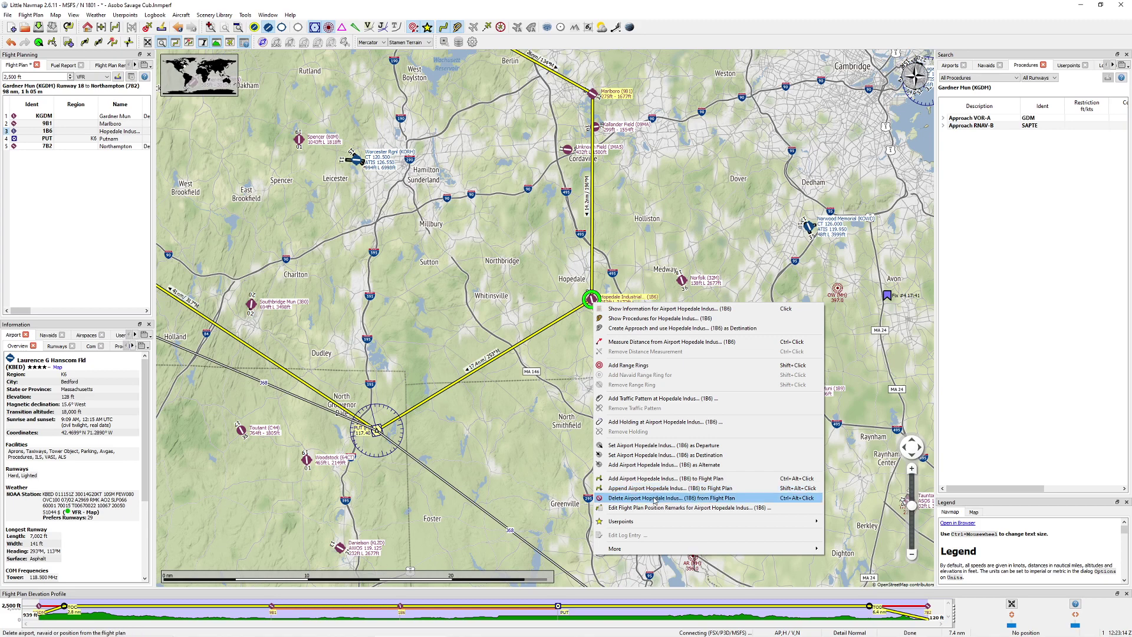
{"action": "left_click", "coordinate": [613, 308]}
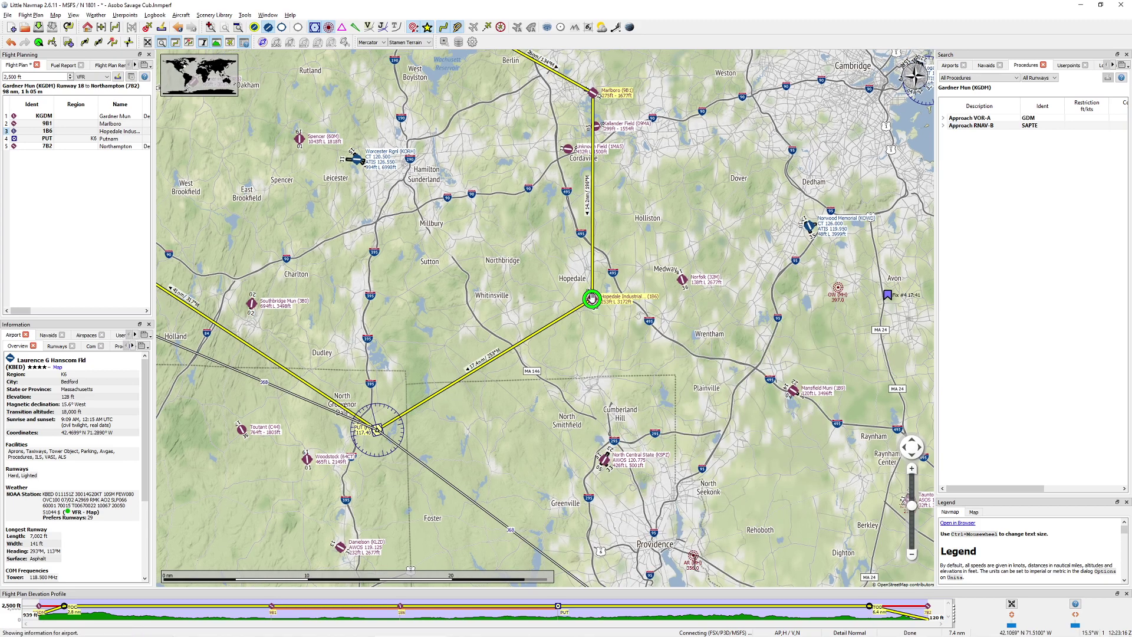
{"action": "left_click", "coordinate": [592, 299], "text": "shift"}
{"action": "scroll", "coordinate": [556, 259], "scroll_direction": "down", "scroll_amount": 2}
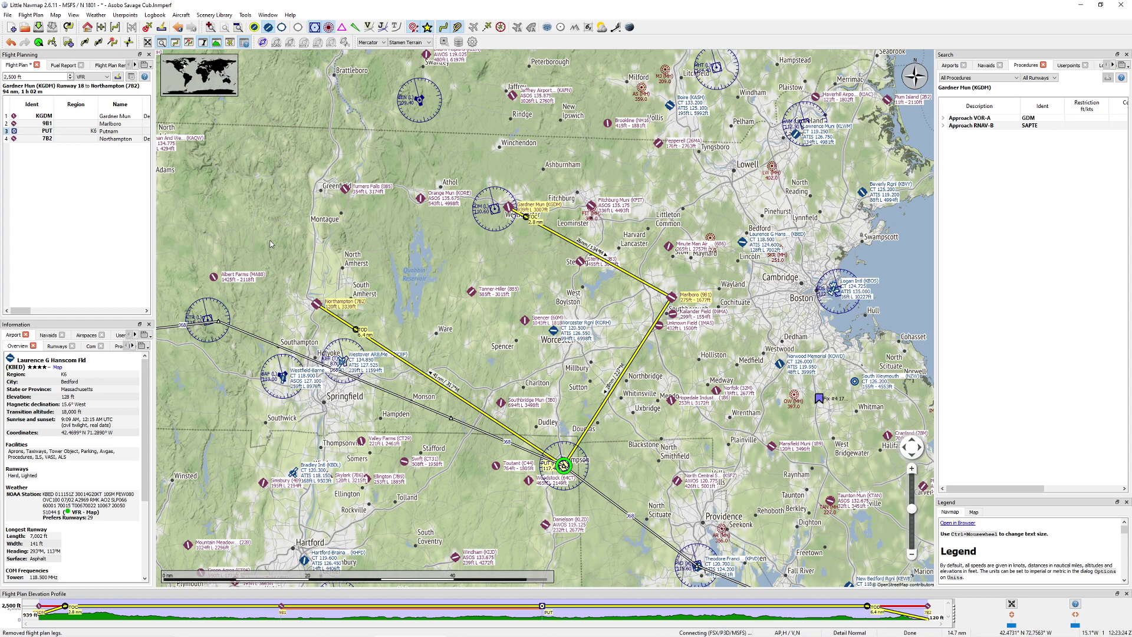
{"action": "left_click", "coordinate": [7, 15]}
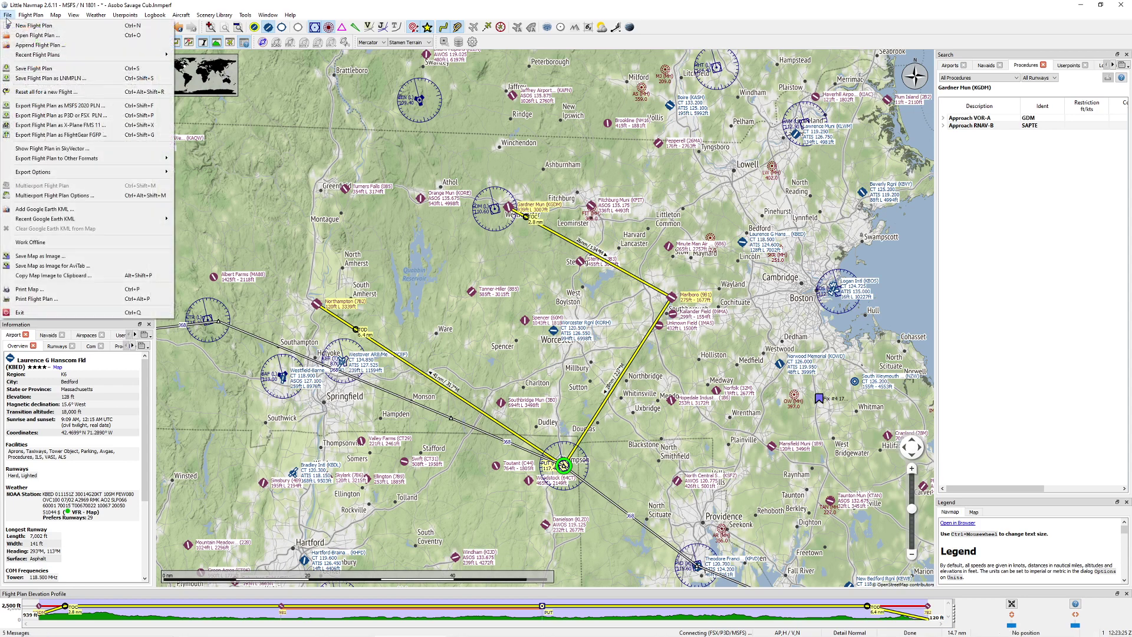
Show the plan in SkyVector, pan the chart along the KGDM–7B2 route, and close the page
{"action": "left_click", "coordinate": [85, 151]}
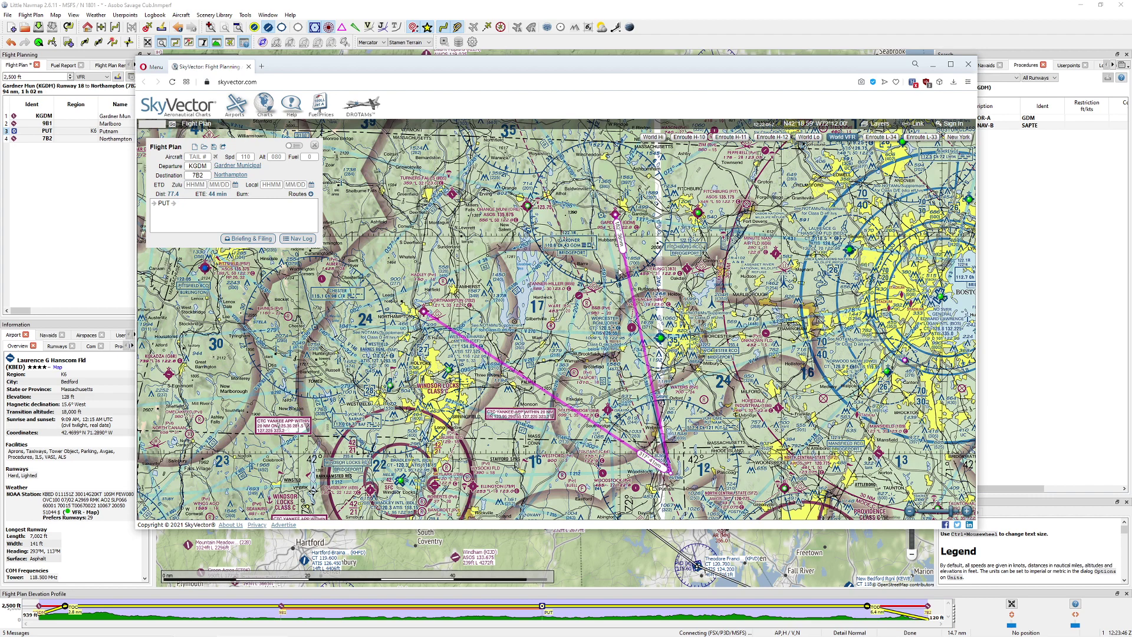
{"action": "left_click_drag", "start_coordinate": [618, 274], "coordinate": [596, 271]}
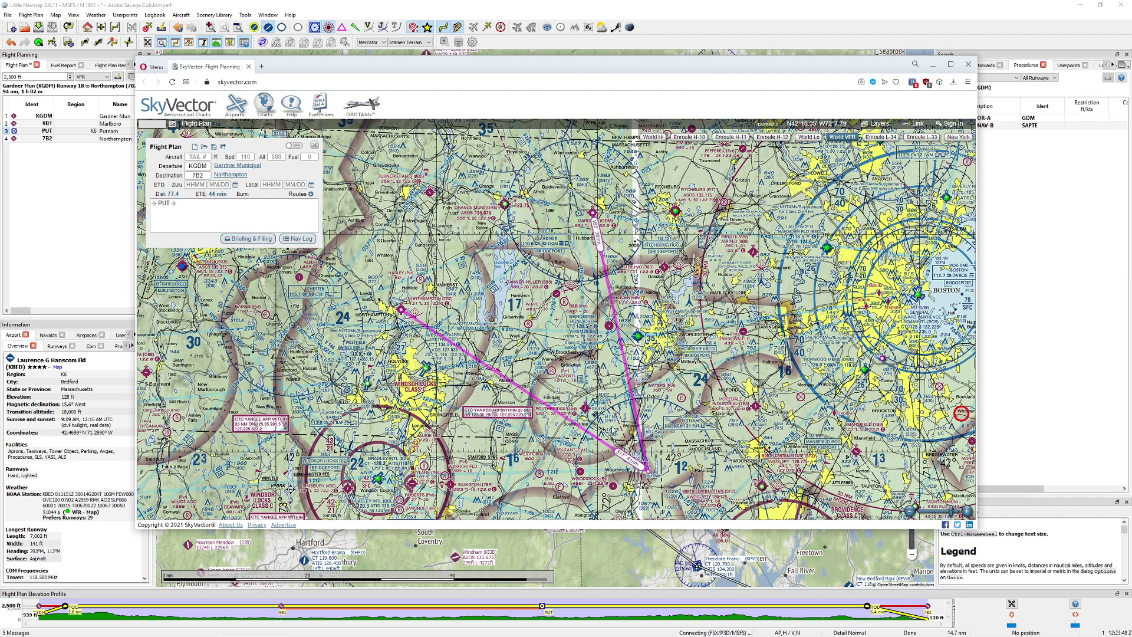
{"action": "left_click", "coordinate": [248, 66]}
Close the browser and open the Print Flight Plan settings in Little Navmap
{"action": "left_click", "coordinate": [968, 64]}
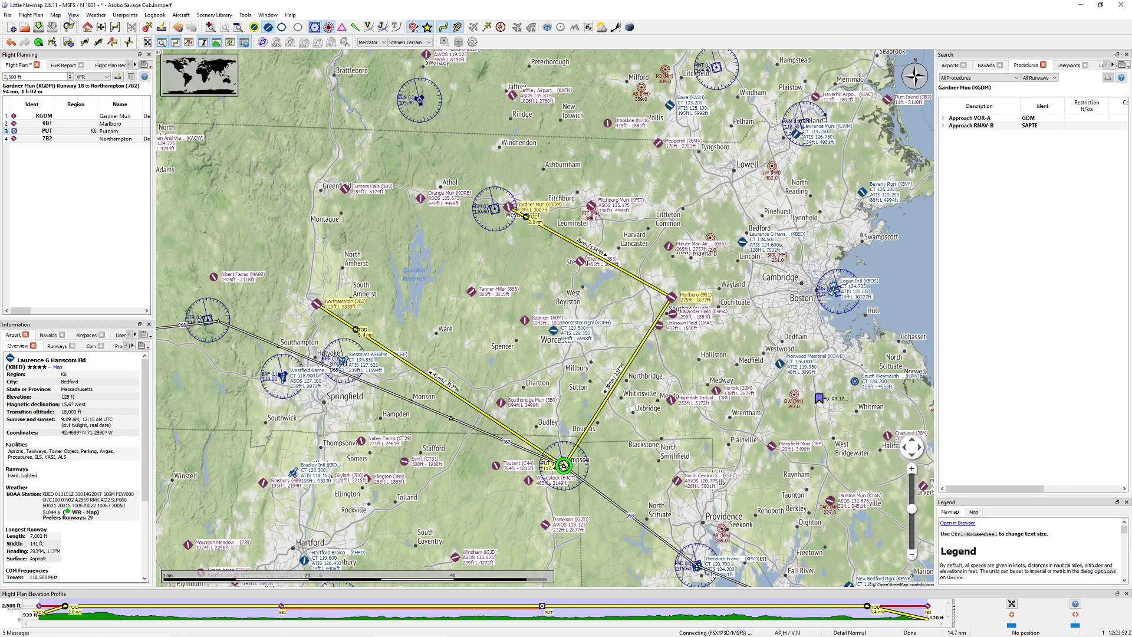
{"action": "left_click", "coordinate": [13, 15]}
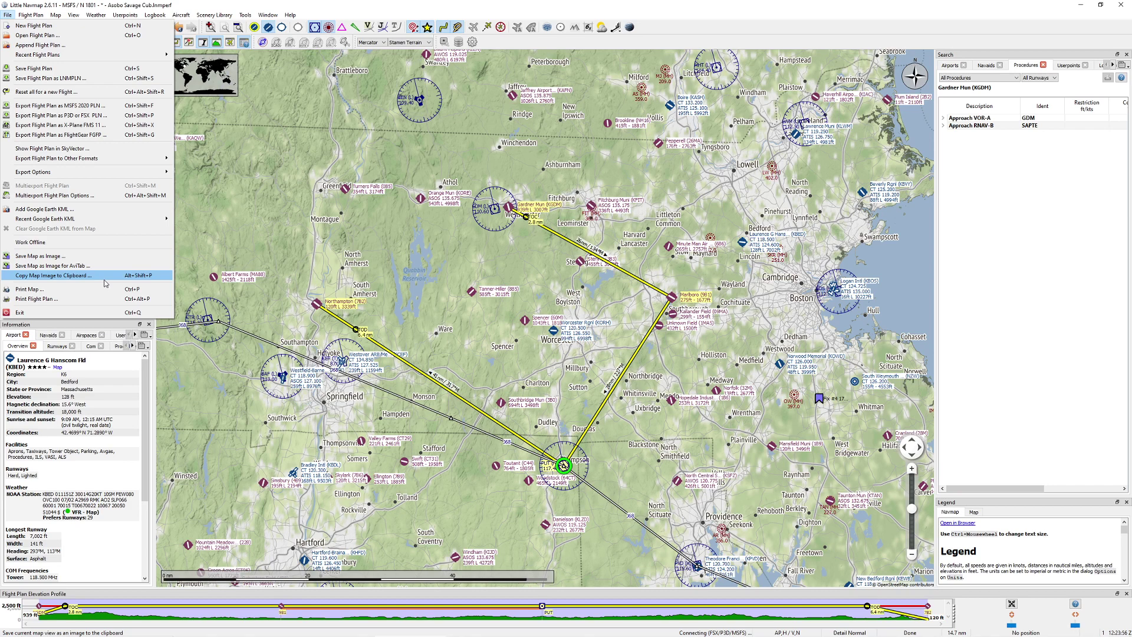
{"action": "left_click", "coordinate": [62, 301]}
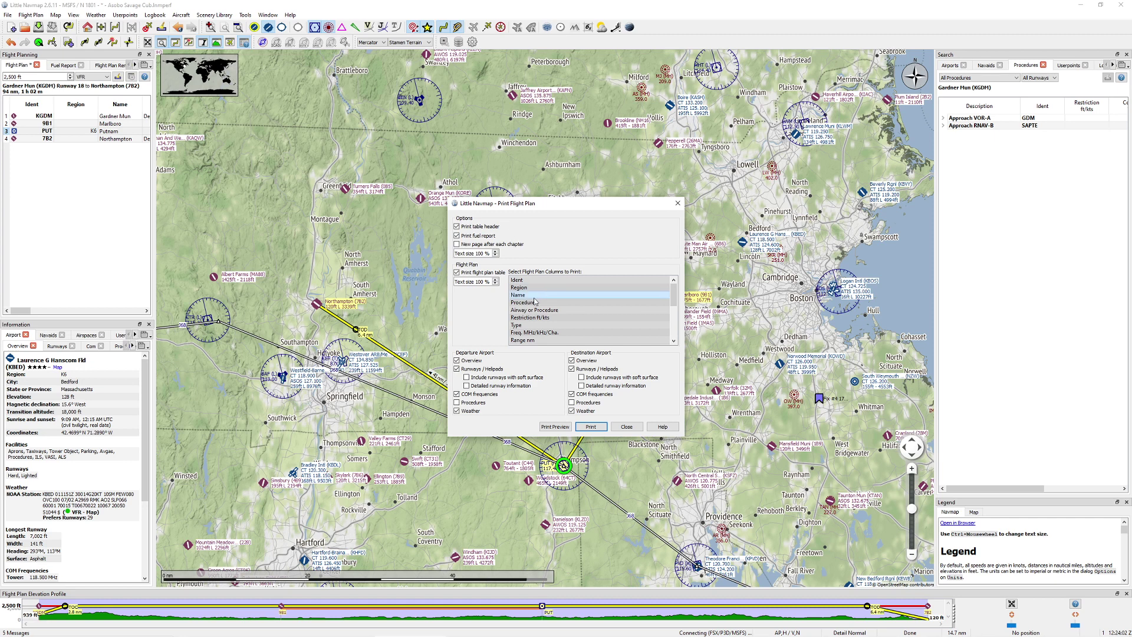
{"action": "scroll", "coordinate": [537, 303], "scroll_direction": "down", "scroll_amount": 2}
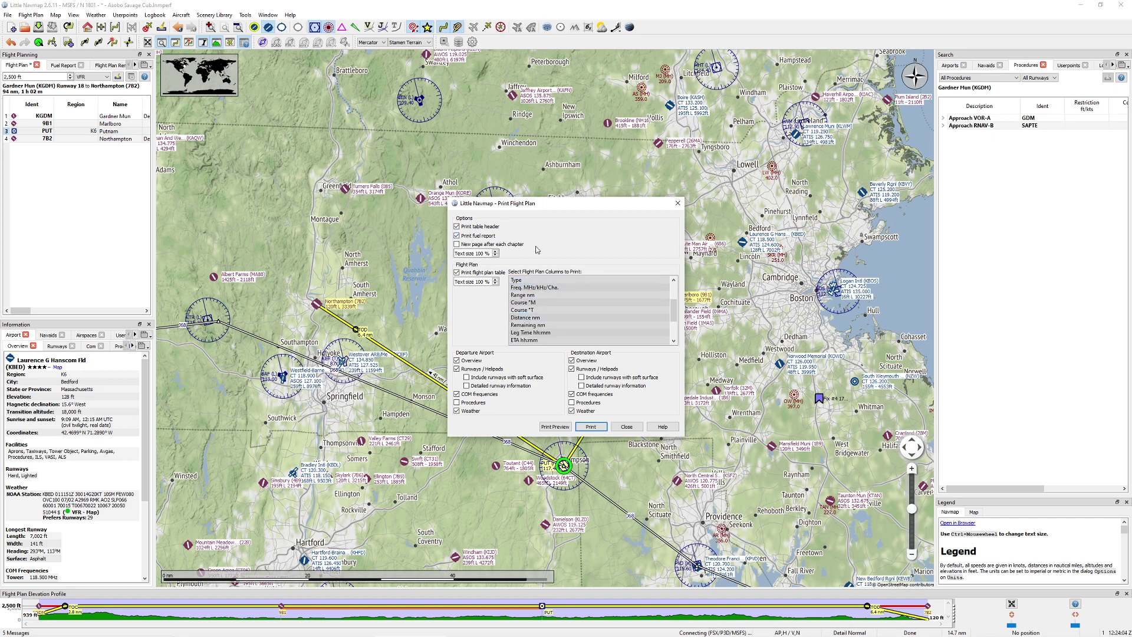
{"action": "scroll", "coordinate": [550, 284], "scroll_direction": "up", "scroll_amount": 1}
Leave the Region and Restriction ft/kts columns out of the printout and preview it
{"action": "left_click", "coordinate": [546, 296]}
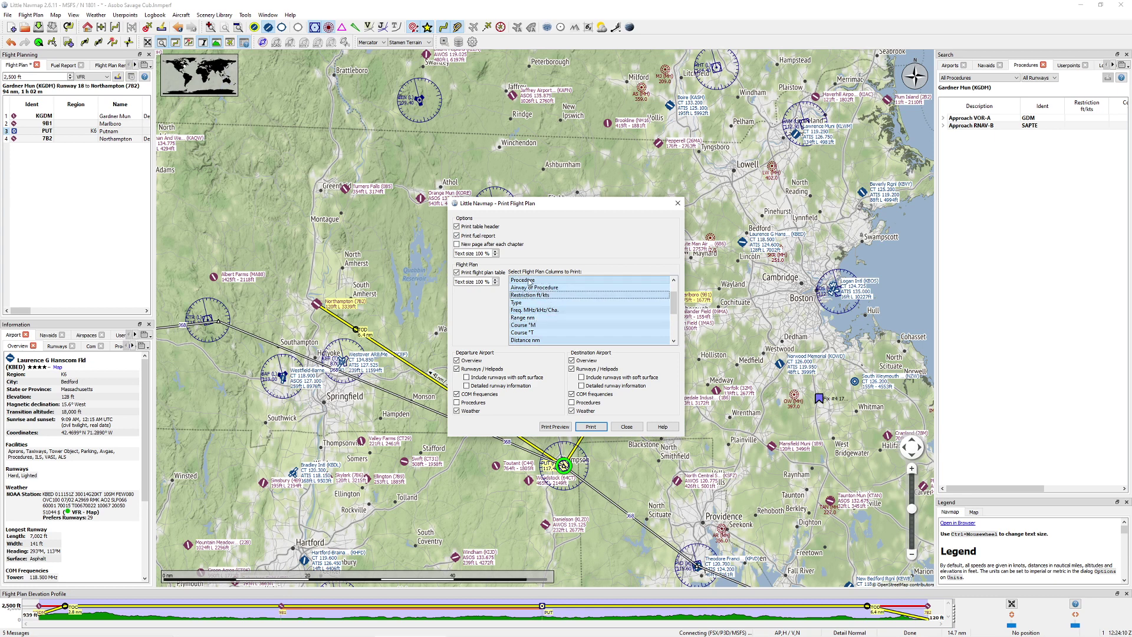
{"action": "scroll", "coordinate": [530, 282], "scroll_direction": "up", "scroll_amount": 1}
{"action": "left_click", "coordinate": [542, 288]}
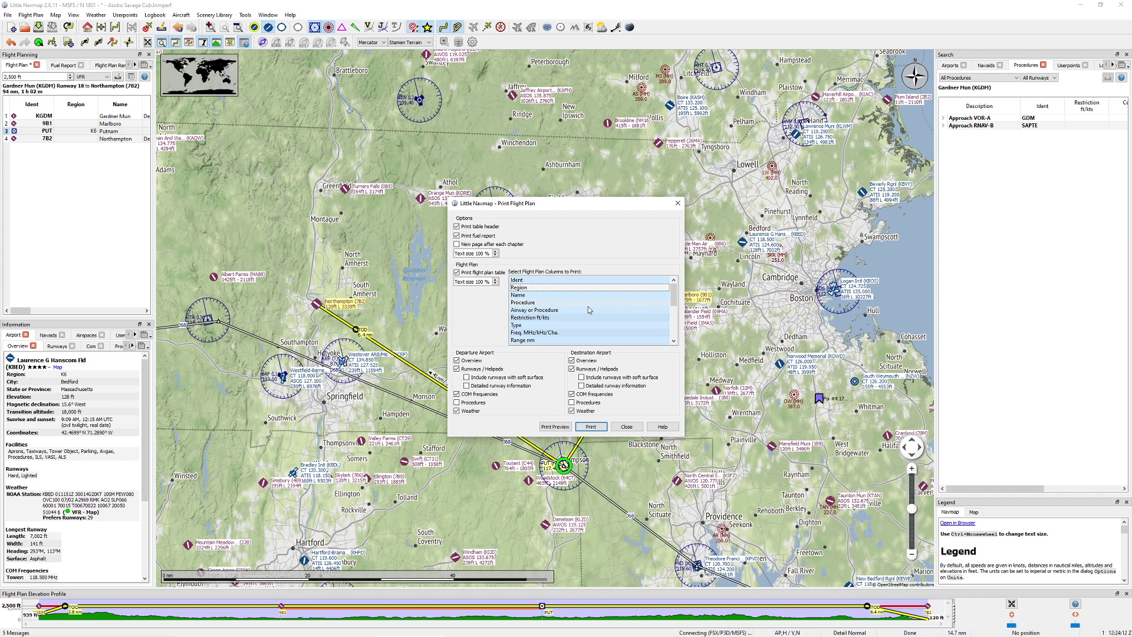
{"action": "scroll", "coordinate": [588, 308], "scroll_direction": "down", "scroll_amount": 1}
{"action": "left_click", "coordinate": [551, 295]}
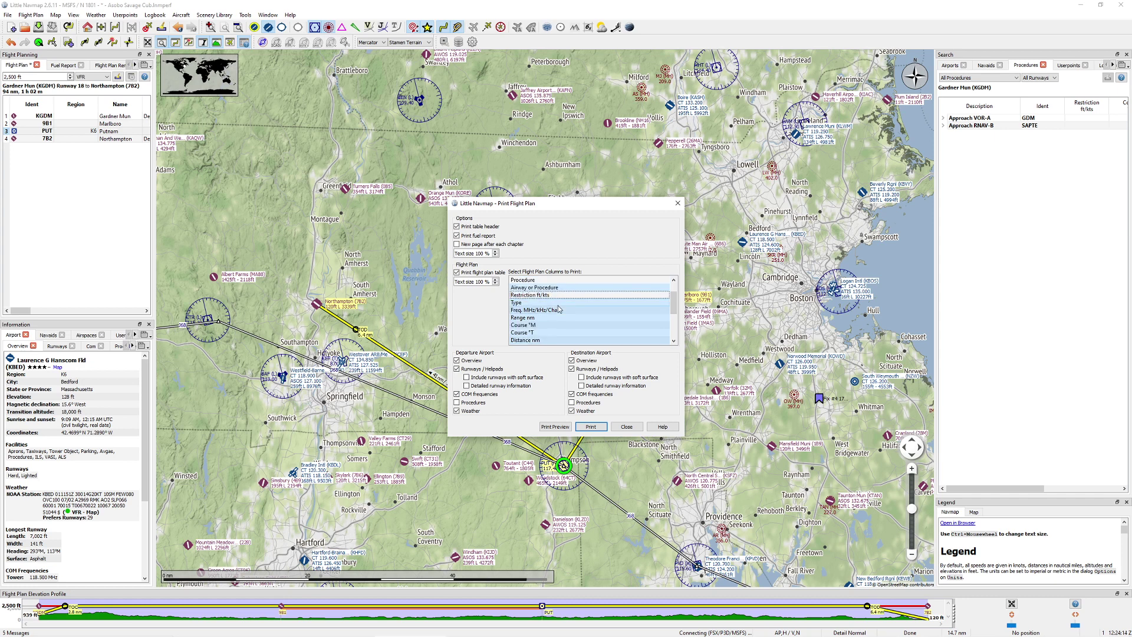
{"action": "scroll", "coordinate": [557, 324], "scroll_direction": "down", "scroll_amount": 2}
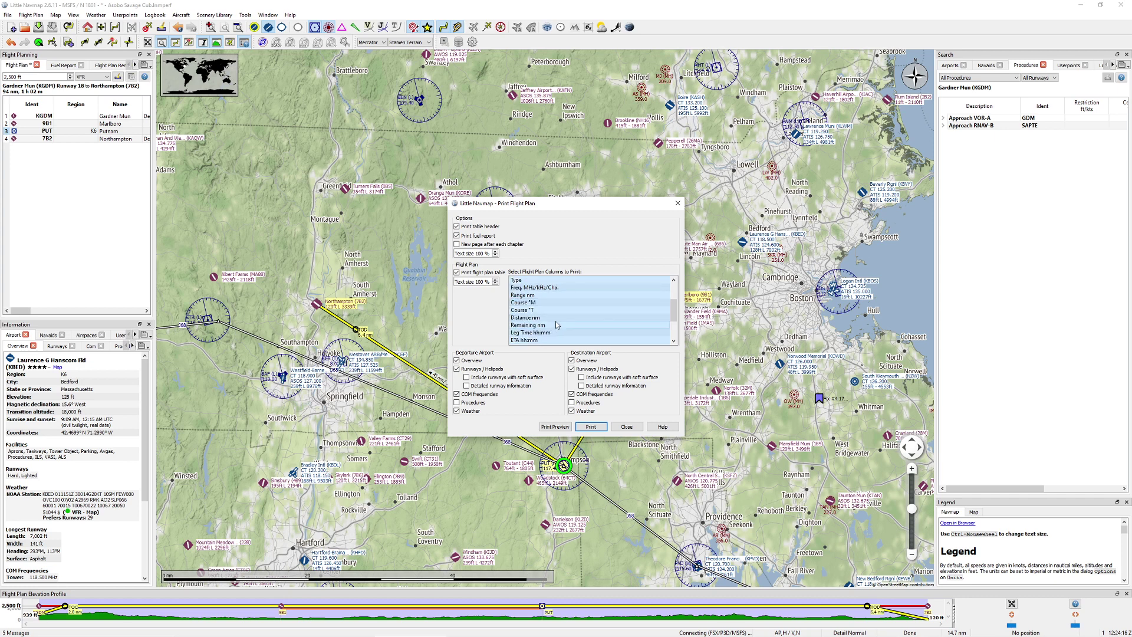
{"action": "scroll", "coordinate": [561, 327], "scroll_direction": "down", "scroll_amount": 1}
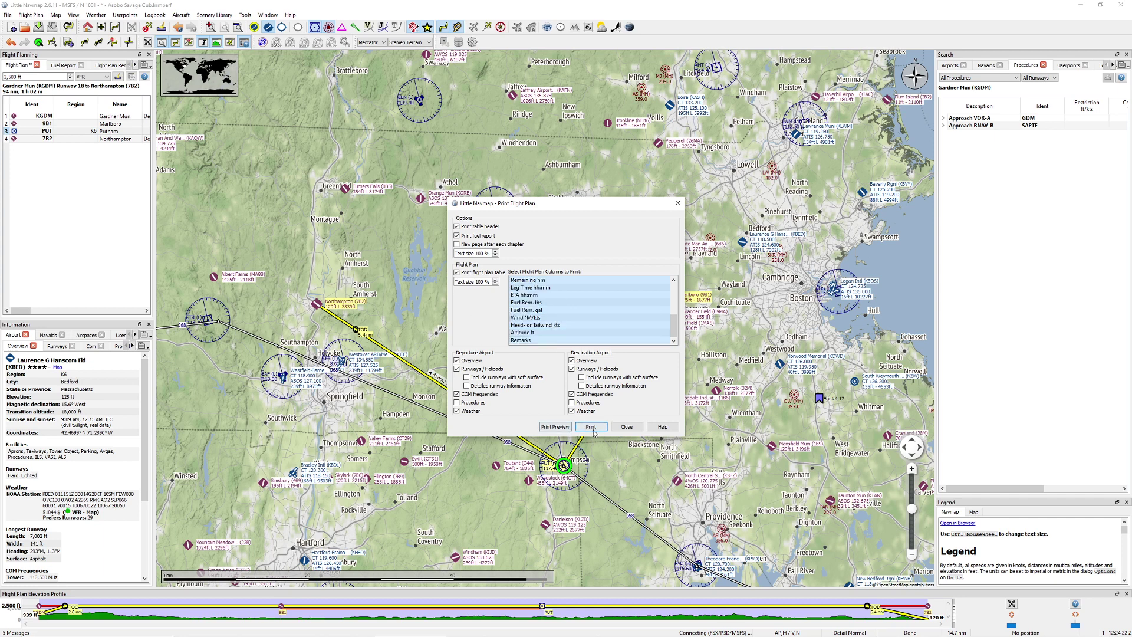
{"action": "left_click", "coordinate": [563, 429]}
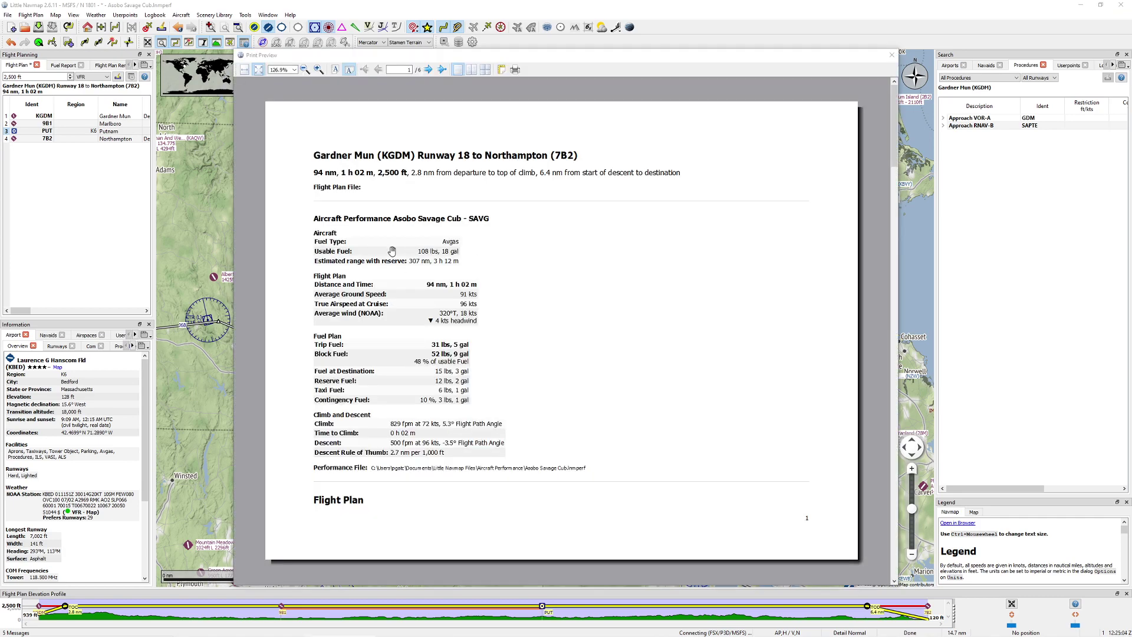
Scroll through the six pages of the Gardner to Northampton flight plan report preview
{"action": "scroll", "coordinate": [392, 251], "scroll_direction": "down", "scroll_amount": 3}
{"action": "scroll", "coordinate": [330, 242], "scroll_direction": "up", "scroll_amount": 3}
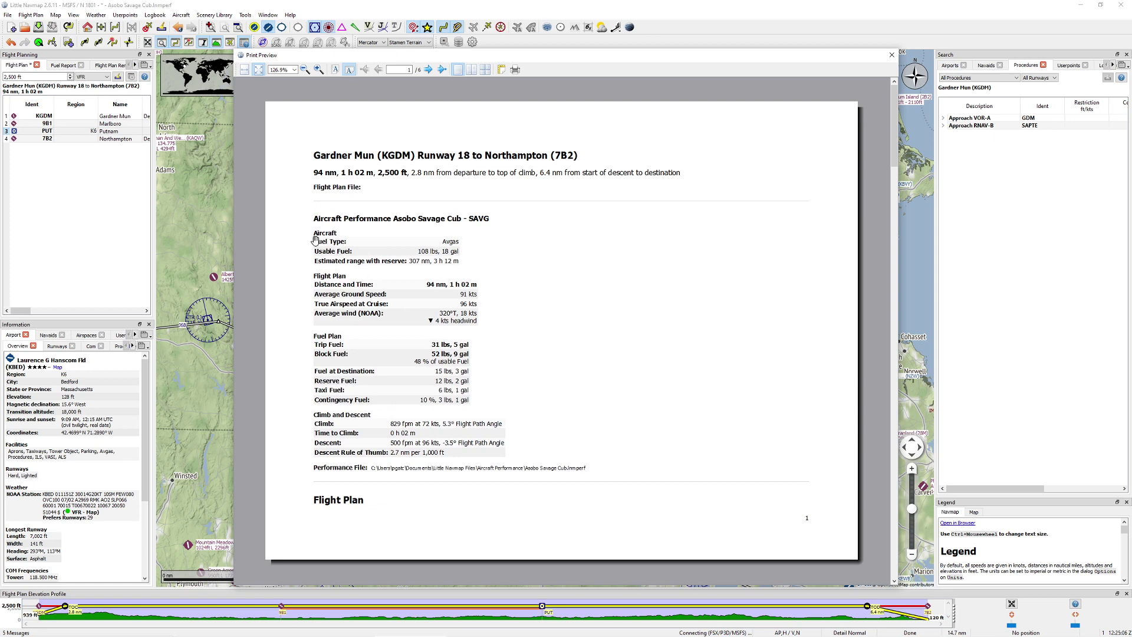
{"action": "scroll", "coordinate": [478, 253], "scroll_direction": "down", "scroll_amount": 5}
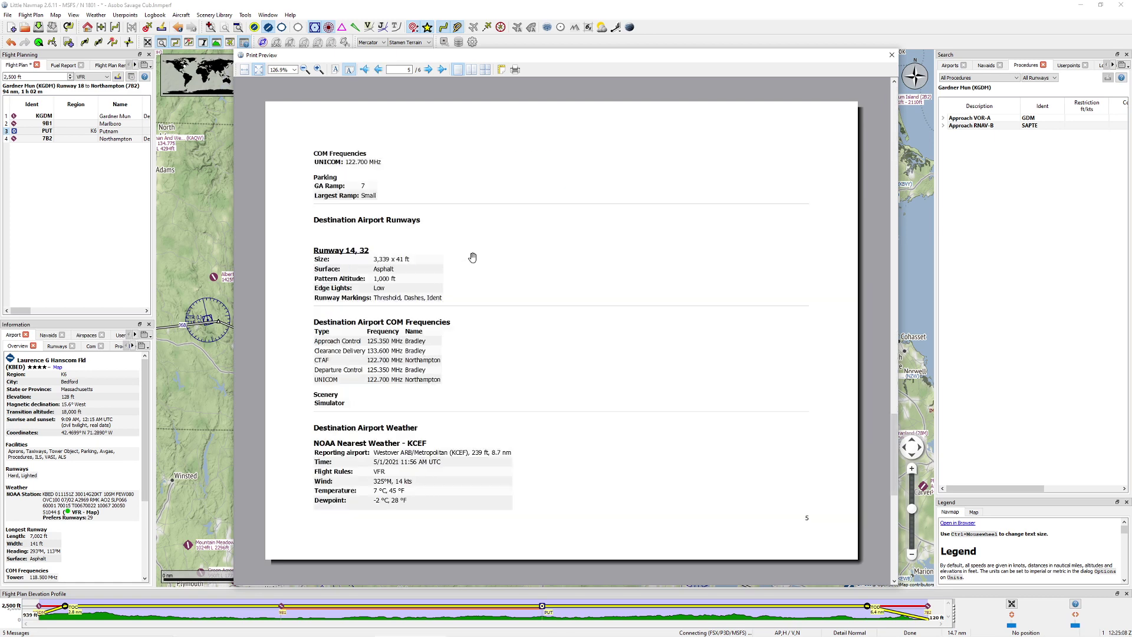
{"action": "scroll", "coordinate": [472, 257], "scroll_direction": "up", "scroll_amount": 5}
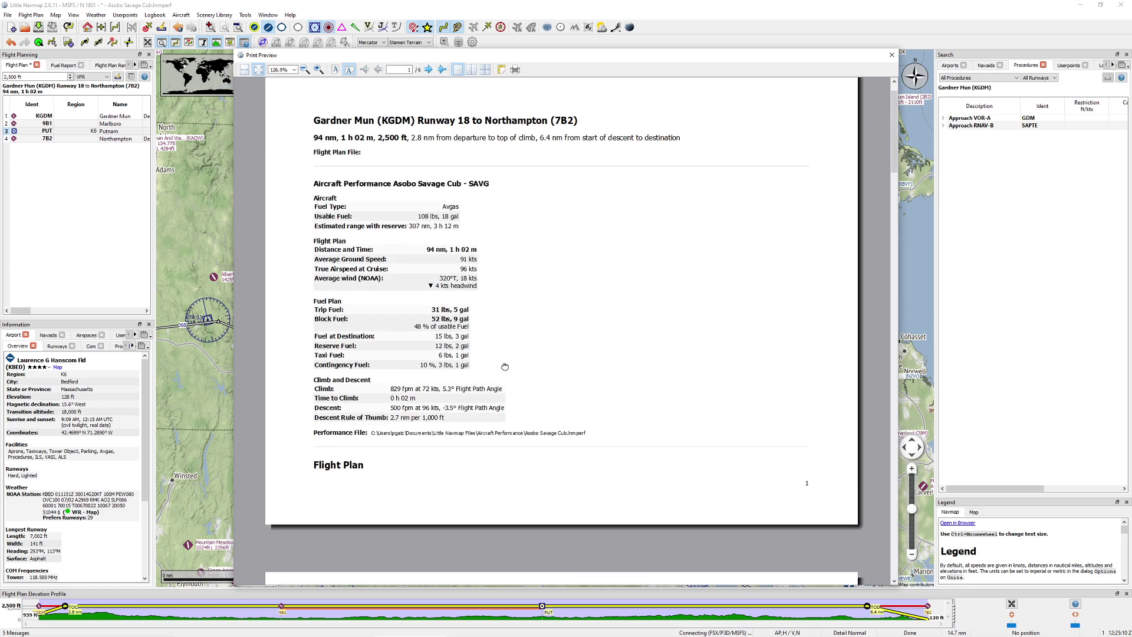
{"action": "scroll", "coordinate": [505, 366], "scroll_direction": "down", "scroll_amount": 5}
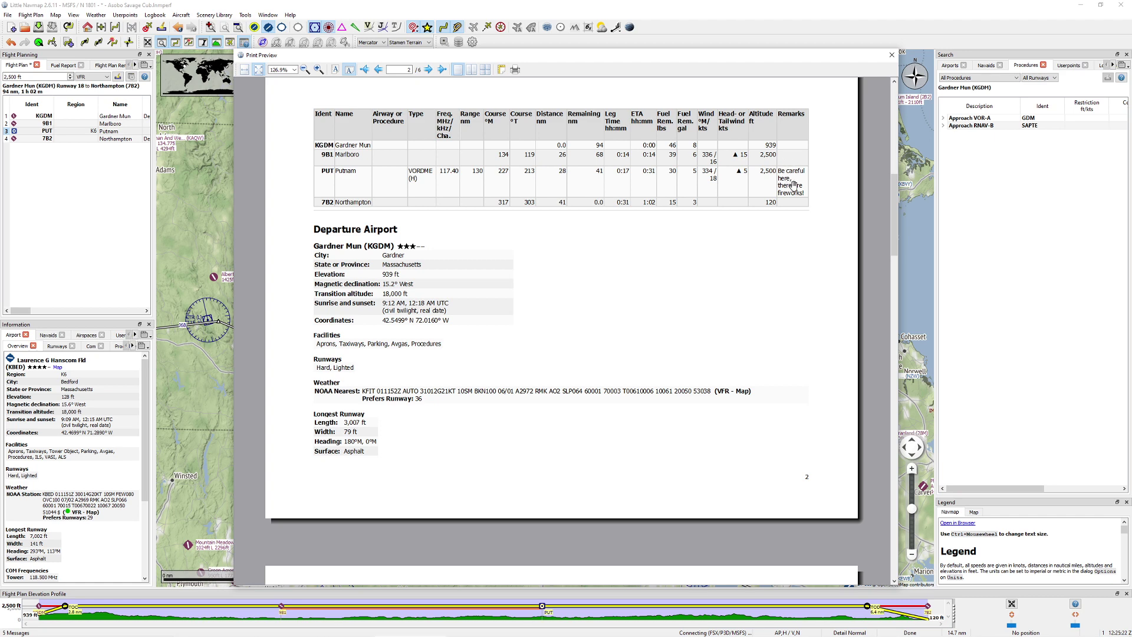
{"action": "scroll", "coordinate": [517, 326], "scroll_direction": "down", "scroll_amount": 1}
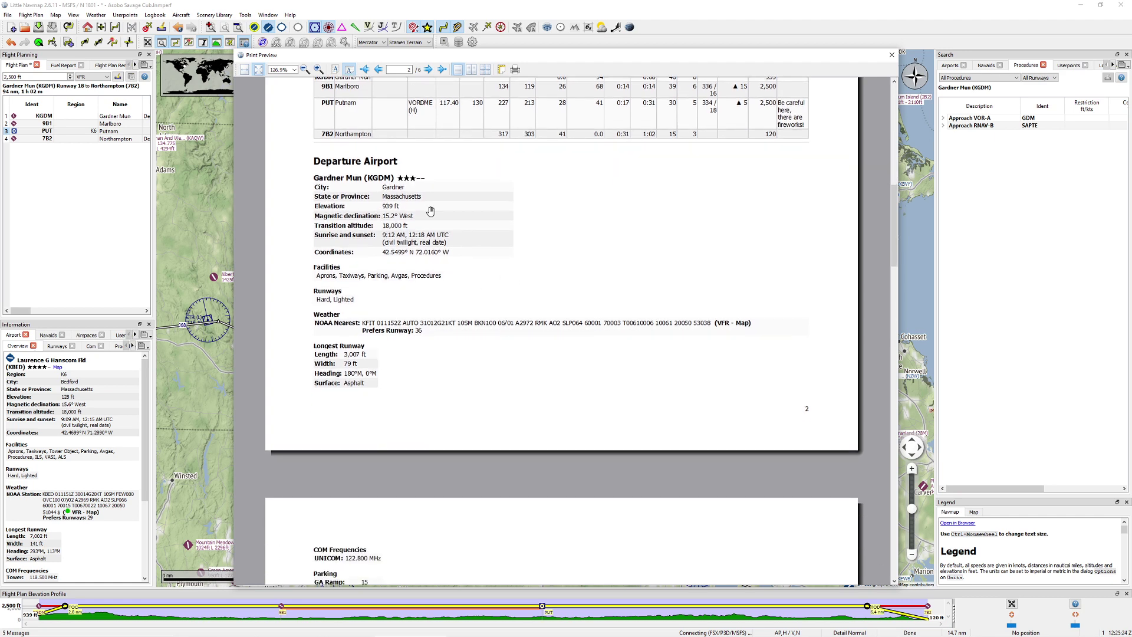
{"action": "scroll", "coordinate": [566, 392], "scroll_direction": "down", "scroll_amount": 6}
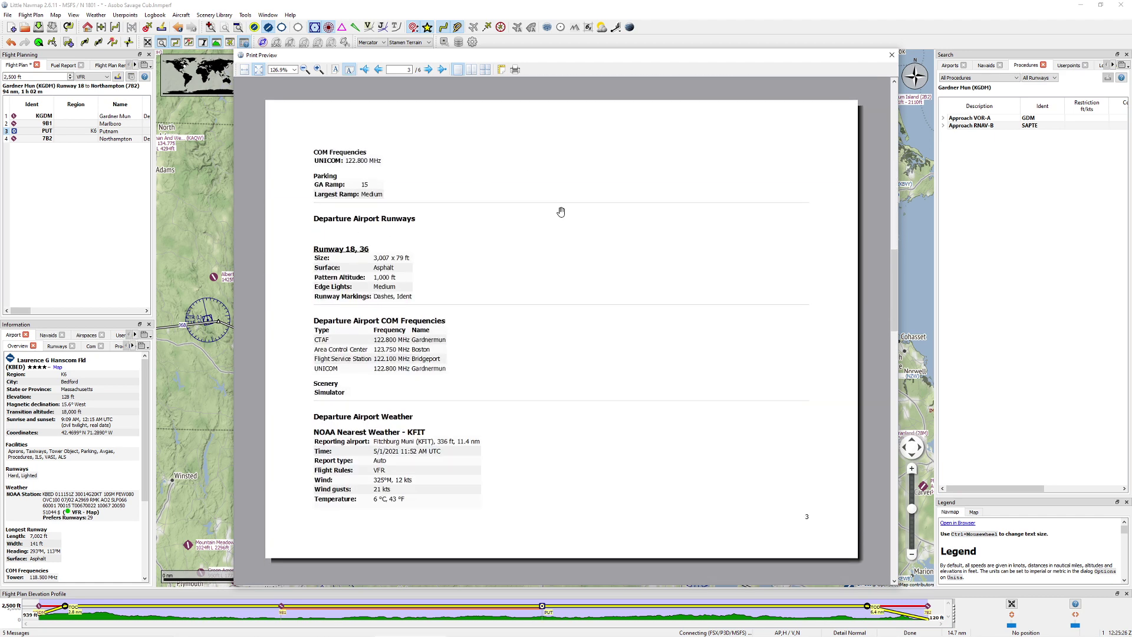
{"action": "scroll", "coordinate": [513, 272], "scroll_direction": "down", "scroll_amount": 6}
{"action": "scroll", "coordinate": [511, 323], "scroll_direction": "down", "scroll_amount": 8}
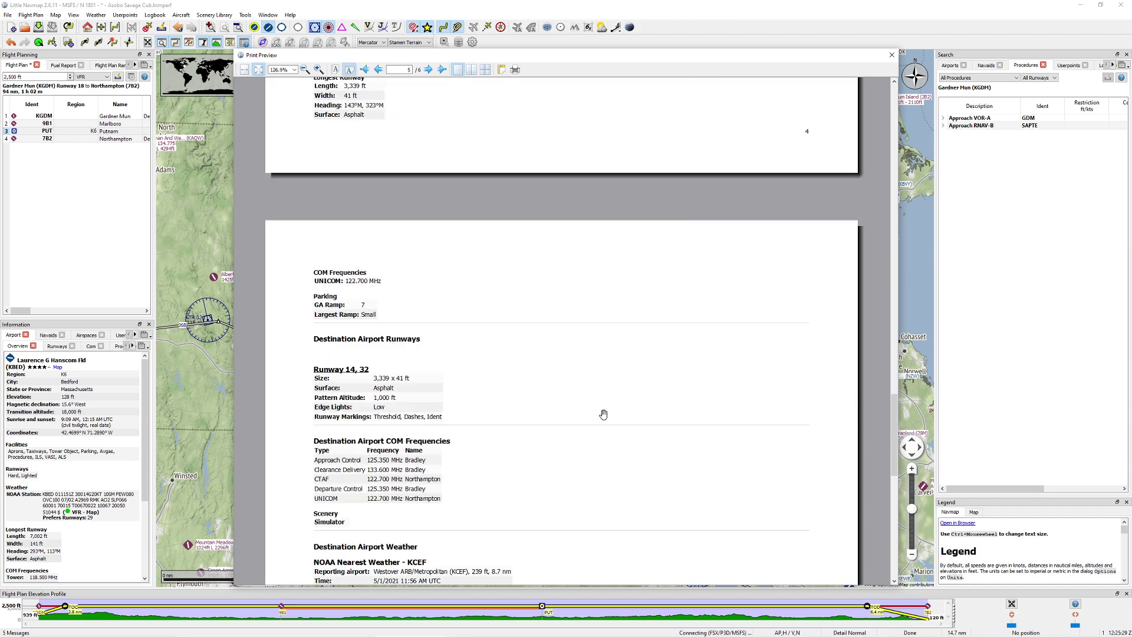
{"action": "scroll", "coordinate": [619, 237], "scroll_direction": "down", "scroll_amount": 3}
{"action": "scroll", "coordinate": [613, 238], "scroll_direction": "up", "scroll_amount": 18}
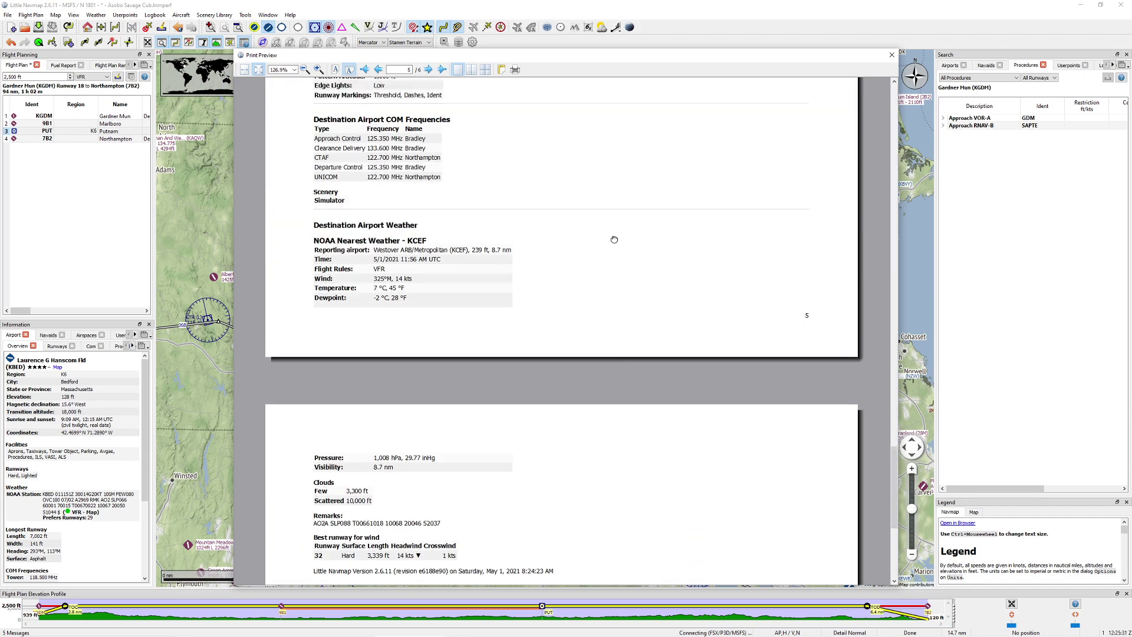
{"action": "scroll", "coordinate": [631, 206], "scroll_direction": "up", "scroll_amount": 10}
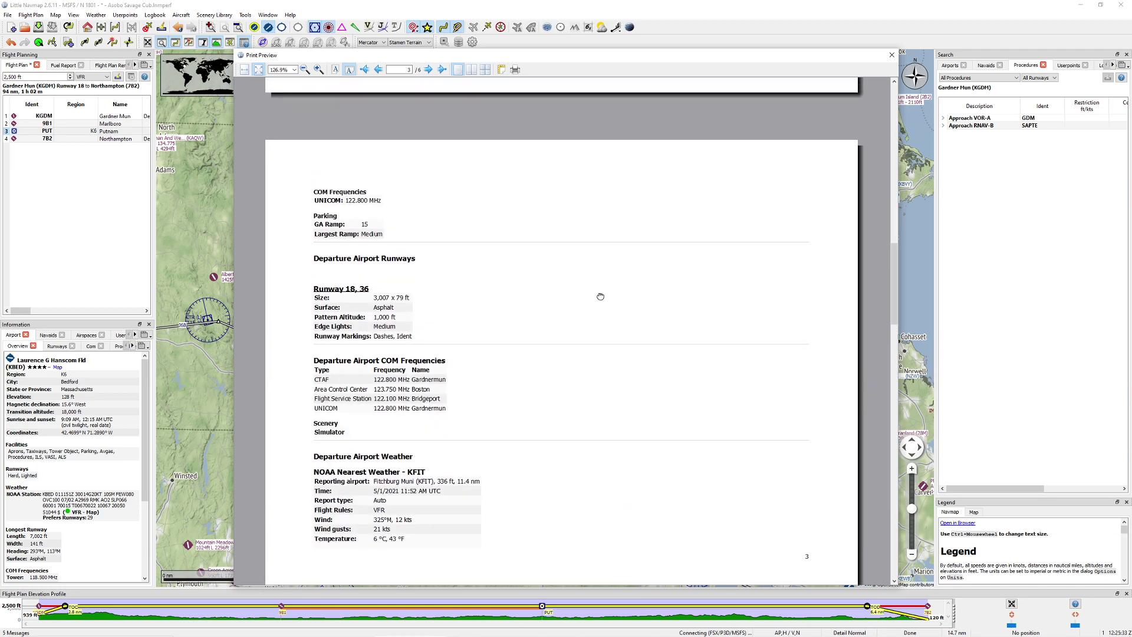
{"action": "scroll", "coordinate": [590, 317], "scroll_direction": "up", "scroll_amount": 6}
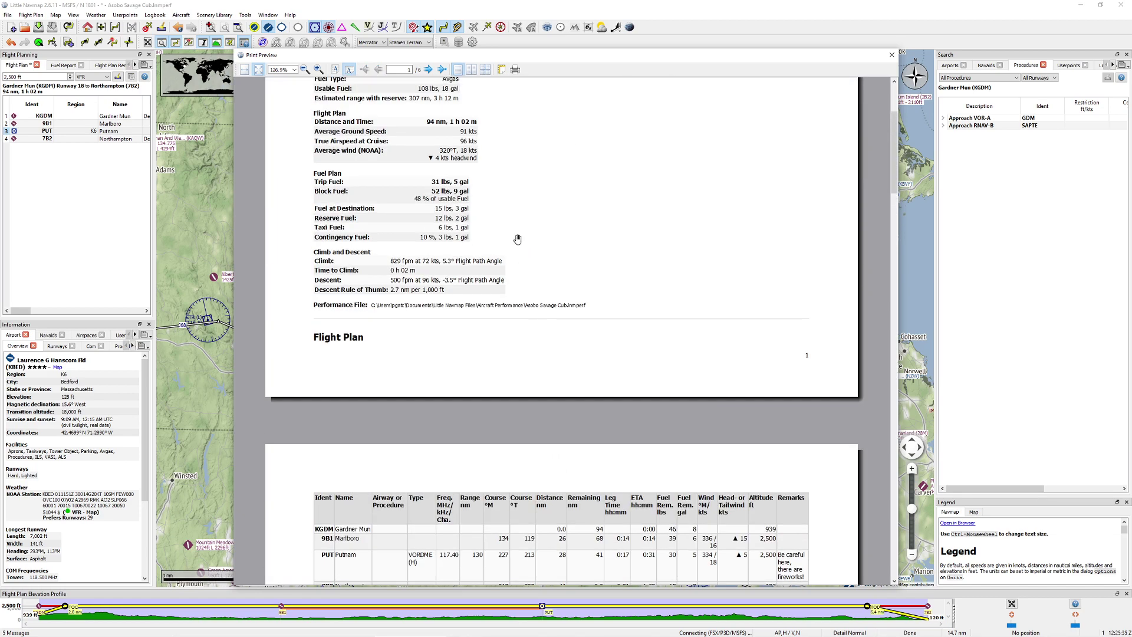
Close the print preview and the Print Flight Plan dialog without printing, then zoom the map
{"action": "left_click", "coordinate": [891, 55]}
{"action": "left_click", "coordinate": [677, 203]}
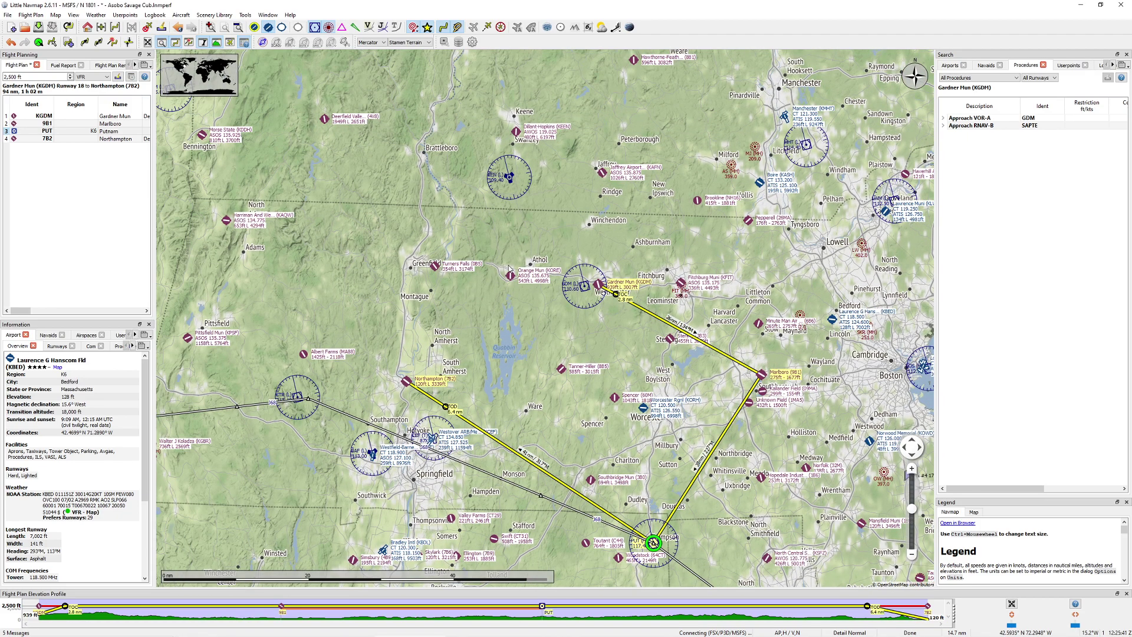
{"action": "scroll", "coordinate": [511, 260], "scroll_direction": "down", "scroll_amount": 1}
{"action": "scroll", "coordinate": [504, 247], "scroll_direction": "down", "scroll_amount": 1}
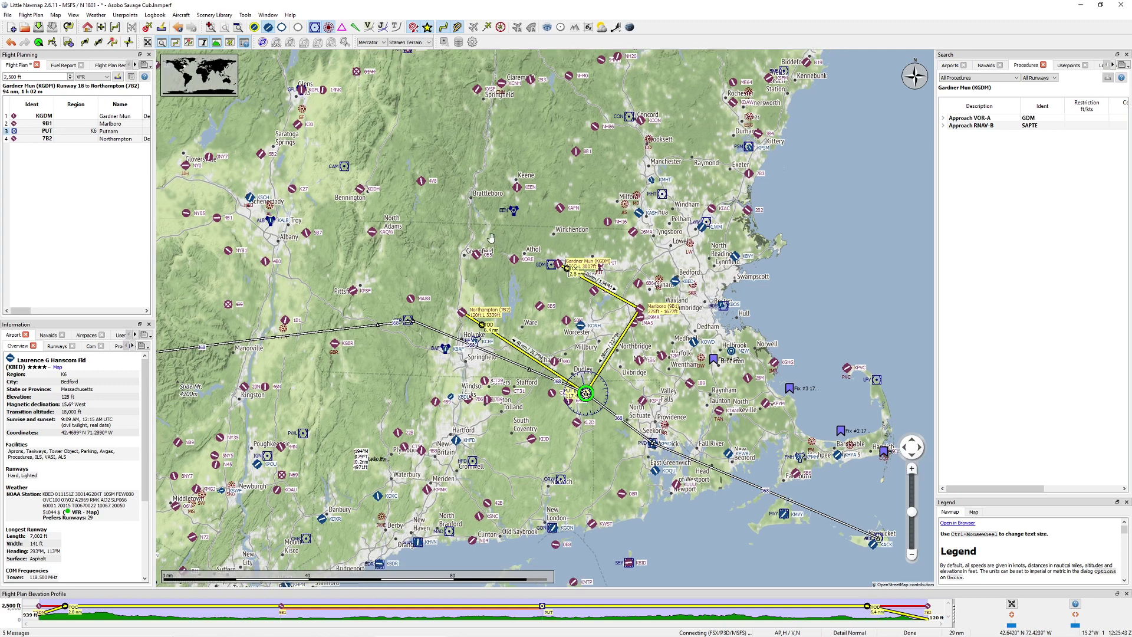
{"action": "scroll", "coordinate": [497, 255], "scroll_direction": "up", "scroll_amount": 1}
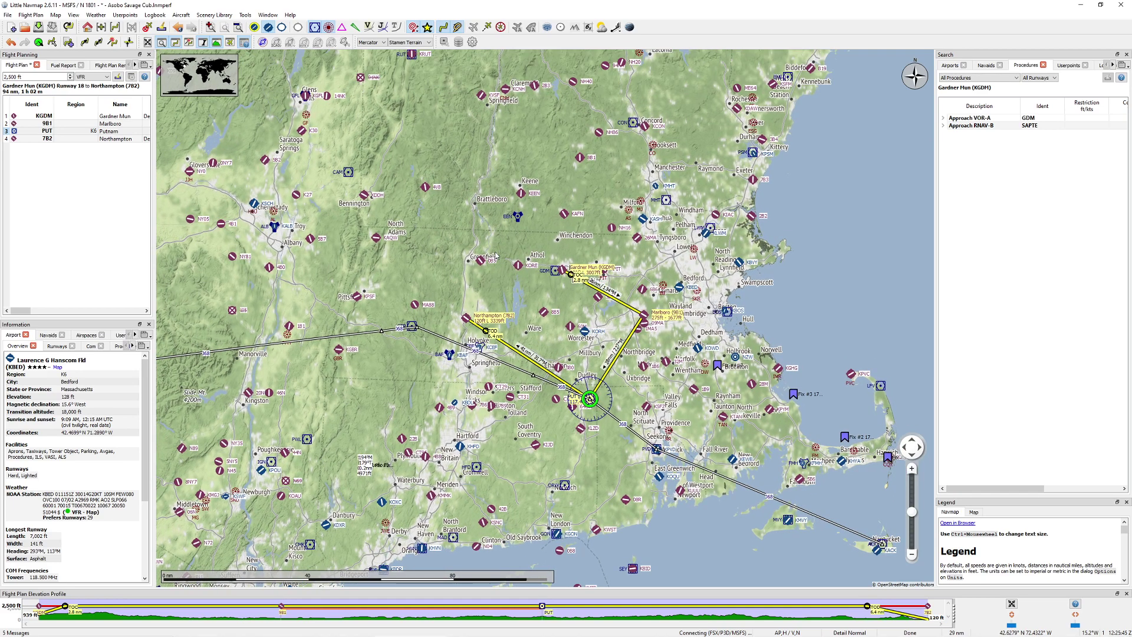